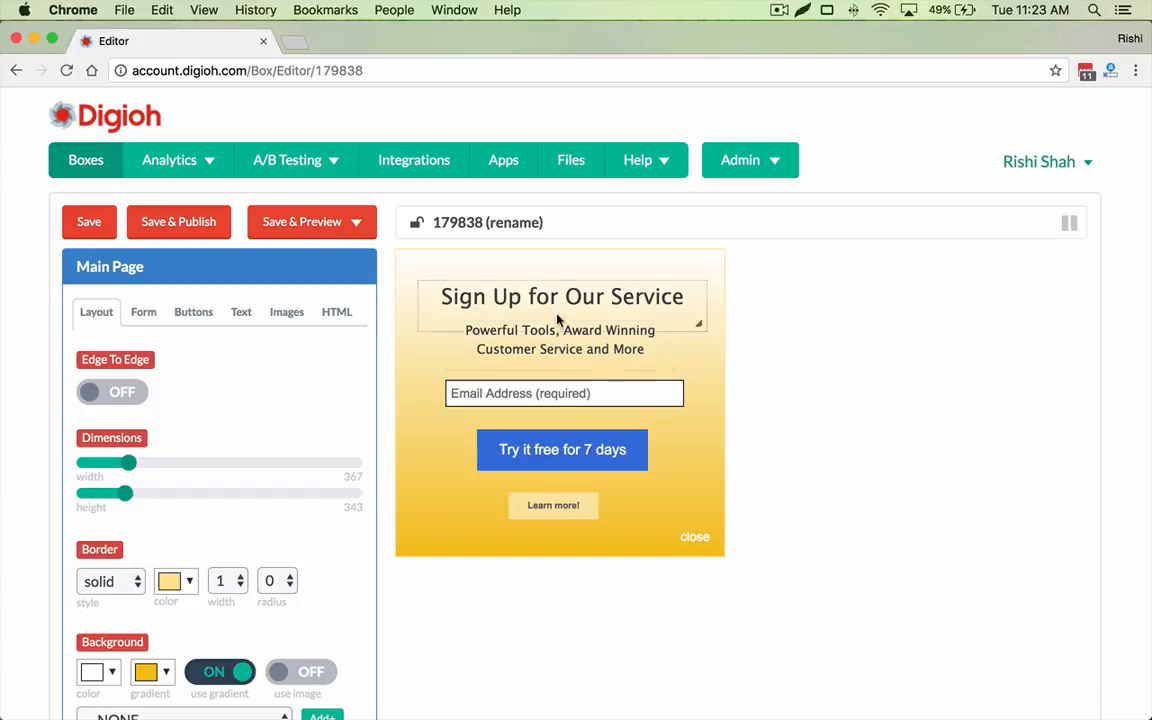
Replace the box's headline text with "Do you like Cheese?".
{"action": "left_click", "coordinate": [558, 296]}
{"action": "triple_click", "coordinate": [150, 503]}
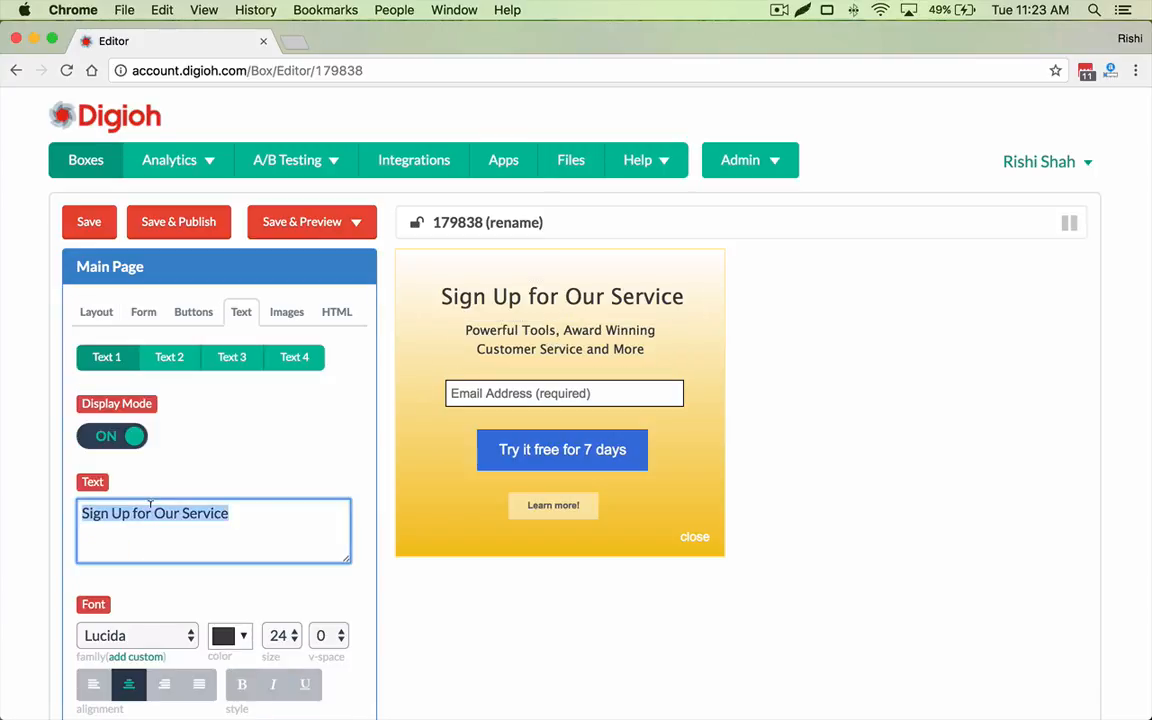
{"action": "type", "text": "Do you like Ch"}
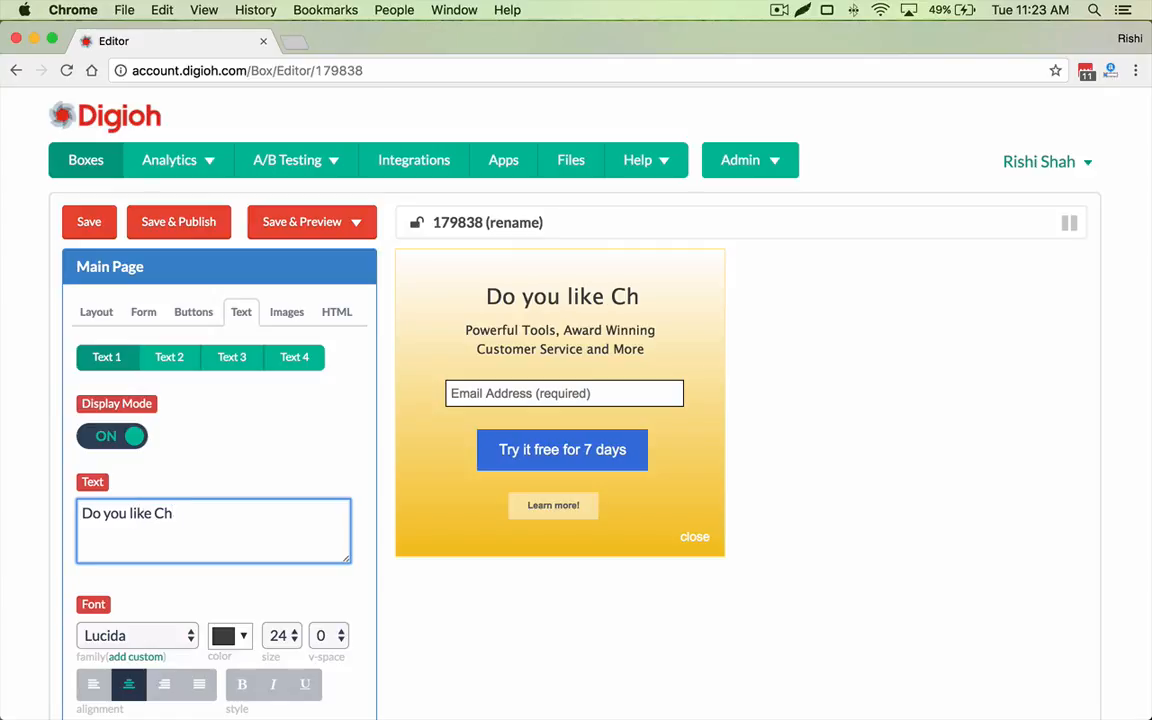
{"action": "type", "text": "eese?"}
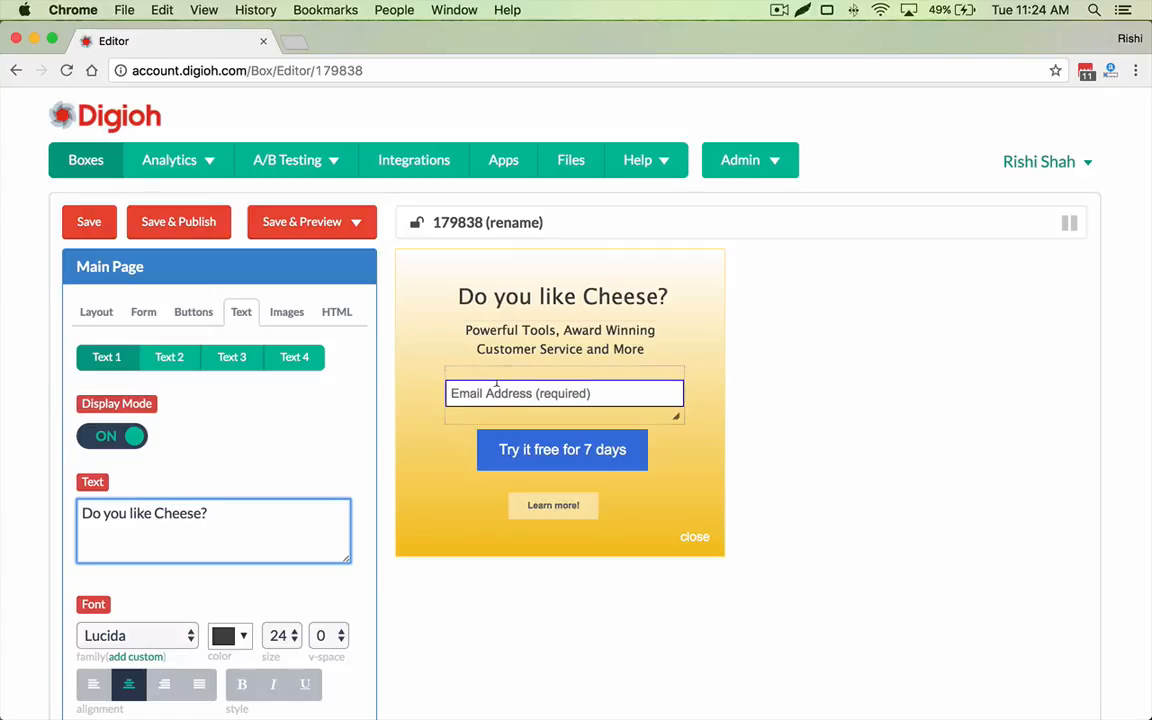
Turn off the display of the main page's subheading text and its email form.
{"action": "left_click", "coordinate": [560, 339]}
{"action": "left_click", "coordinate": [112, 436]}
{"action": "left_click", "coordinate": [555, 444]}
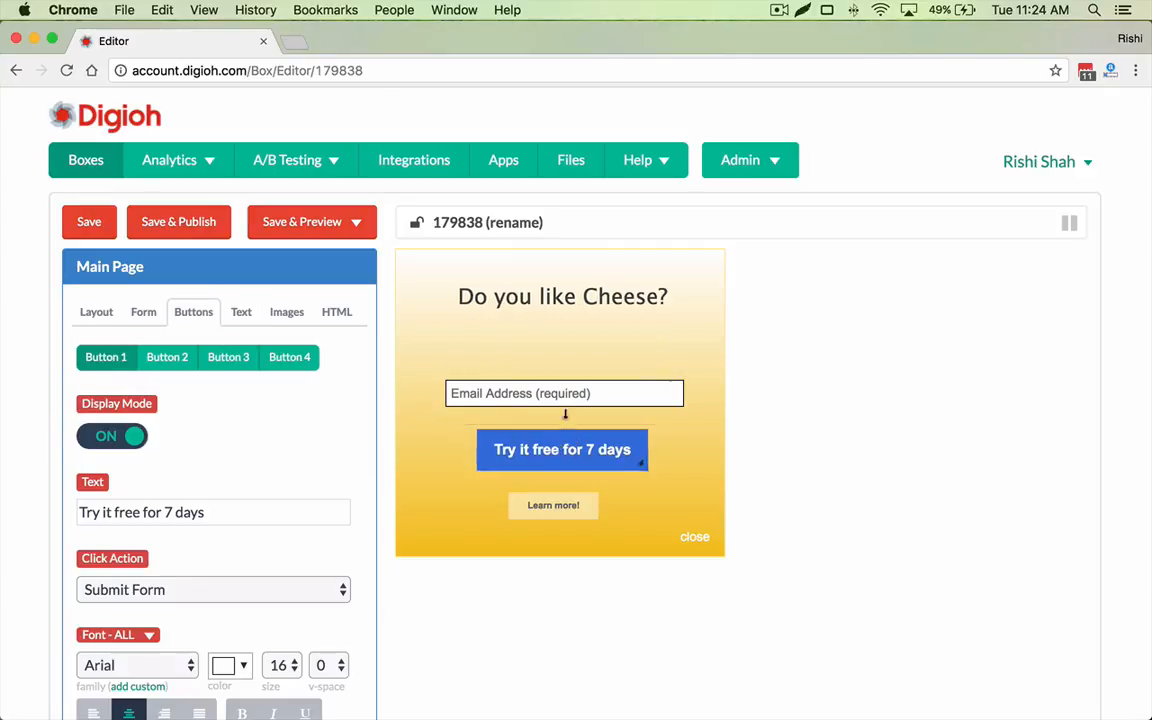
{"action": "left_click", "coordinate": [560, 409]}
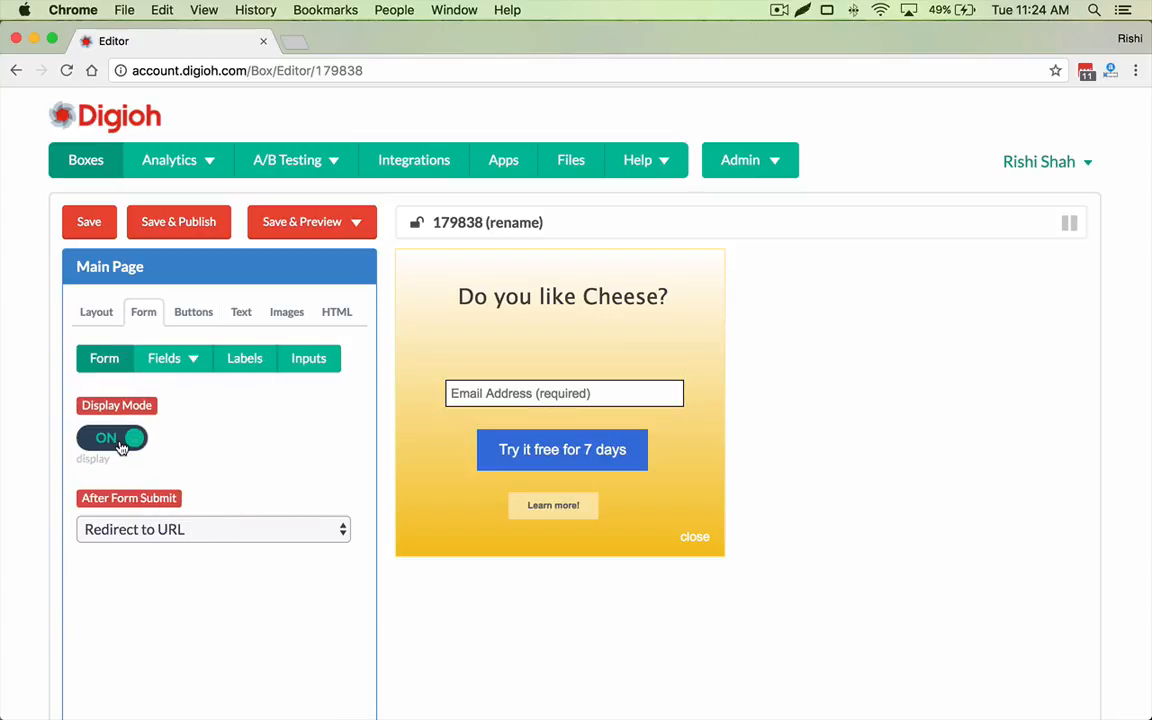
{"action": "left_click", "coordinate": [120, 446]}
Move the blue button and the "Learn more!" button up under the headline, and relabel the blue button "Yes".
{"action": "left_click_drag", "start_coordinate": [527, 462], "coordinate": [476, 362]}
{"action": "left_click", "coordinate": [560, 503]}
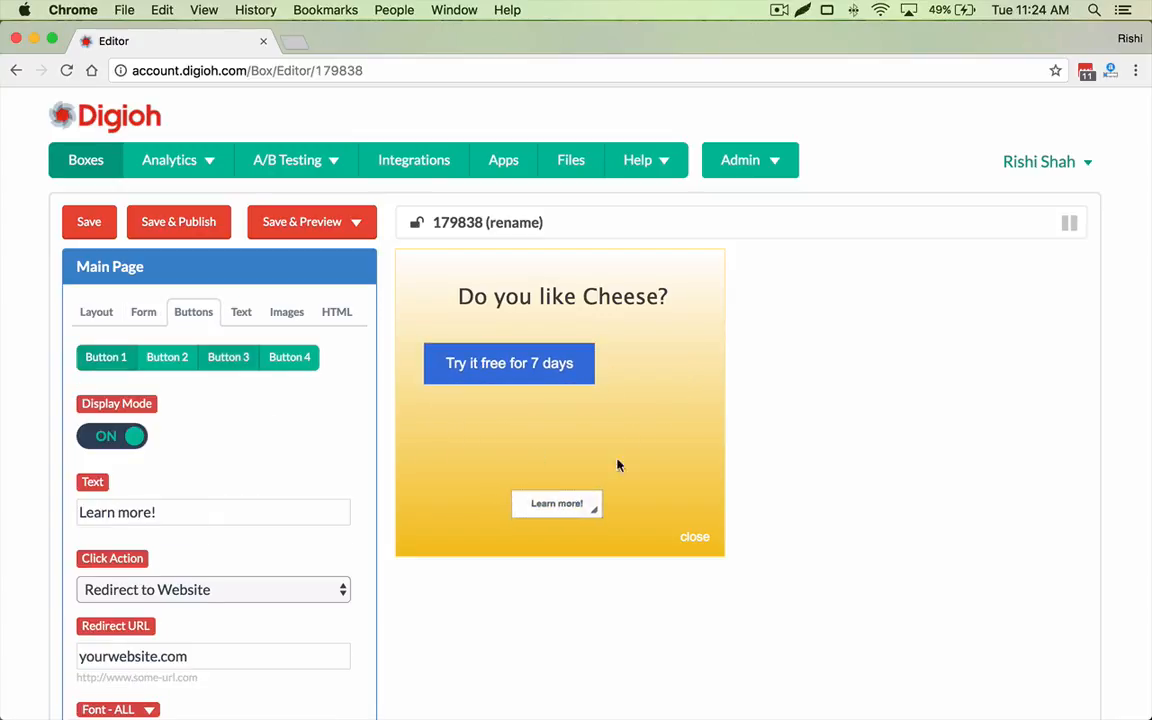
{"action": "left_click", "coordinate": [483, 359]}
{"action": "left_click", "coordinate": [226, 504]}
{"action": "triple_click", "coordinate": [226, 504]}
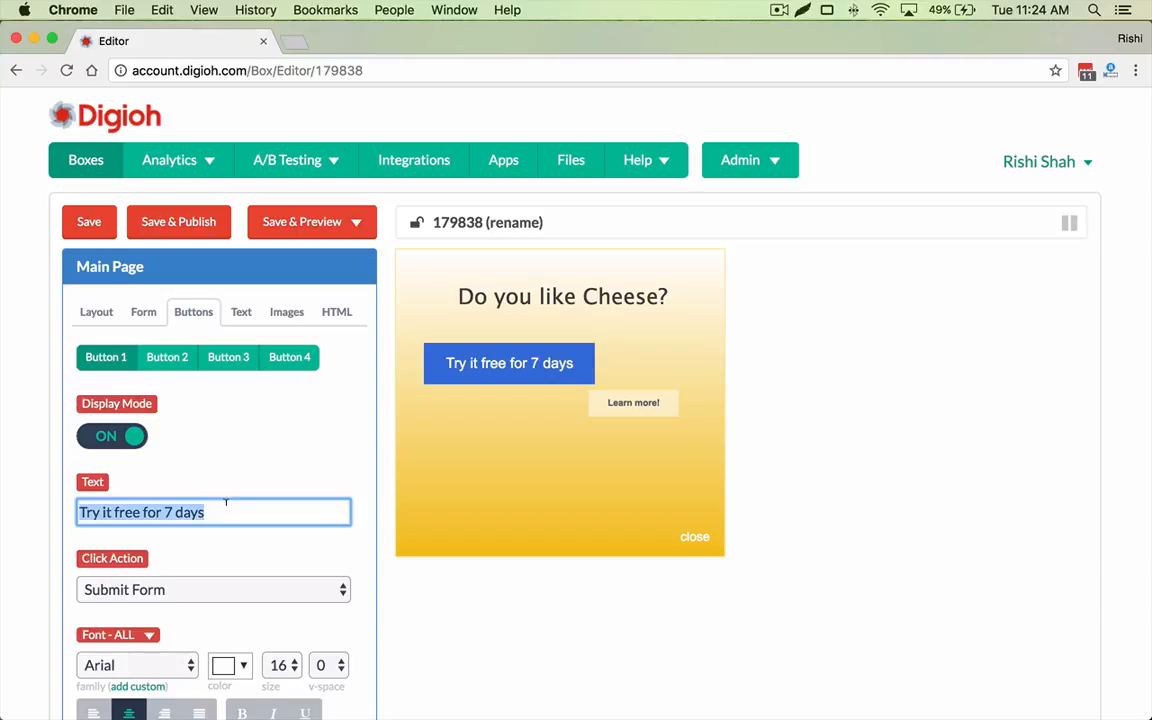
{"action": "type", "text": "Yes"}
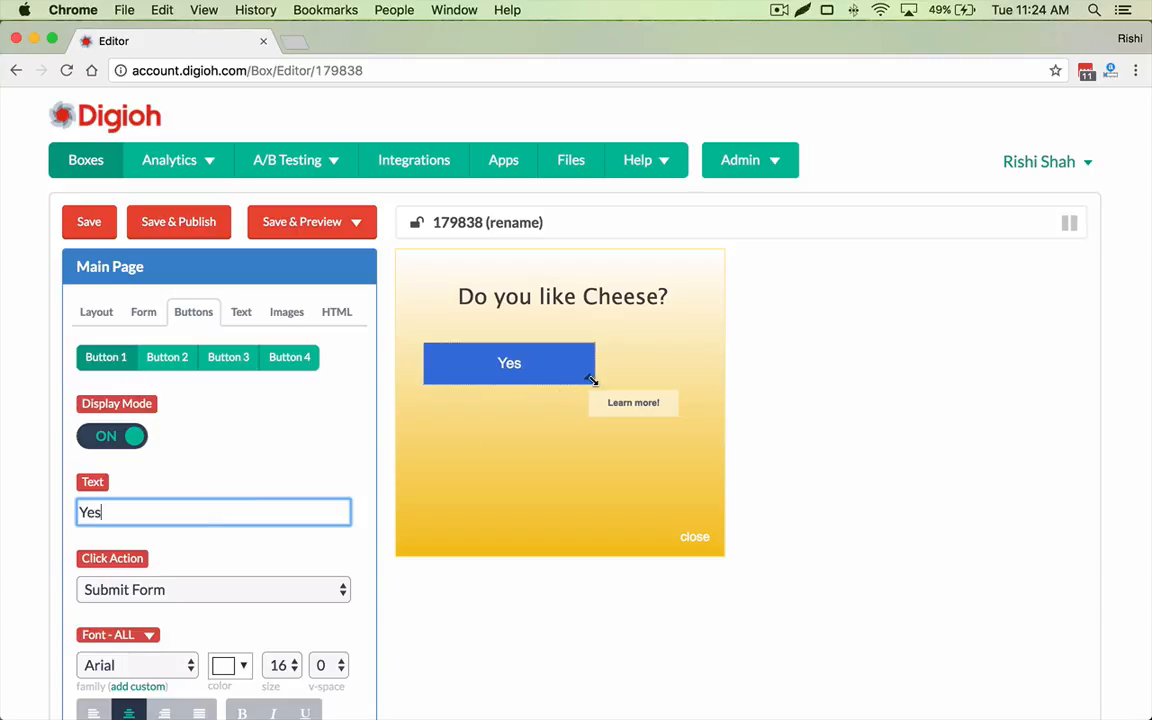
Narrow the Yes button with the enlarged "Learn more!" button beside it, and turn off the display of the close button.
{"action": "left_click_drag", "start_coordinate": [591, 380], "coordinate": [500, 380]}
{"action": "mouse_move", "coordinate": [635, 392]}
{"action": "left_mouse_down"}
{"action": "mouse_move", "coordinate": [562, 356]}
{"action": "mouse_move", "coordinate": [638, 382]}
{"action": "left_mouse_up"}
{"action": "left_click", "coordinate": [705, 540]}
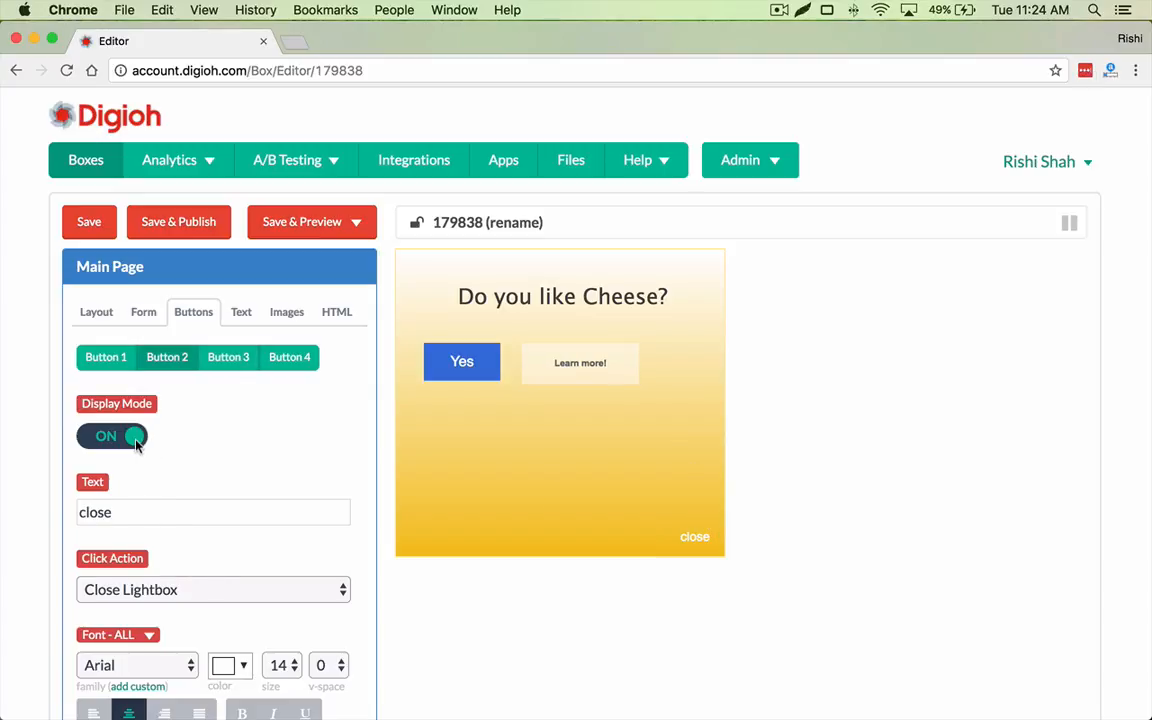
{"action": "left_click", "coordinate": [90, 443]}
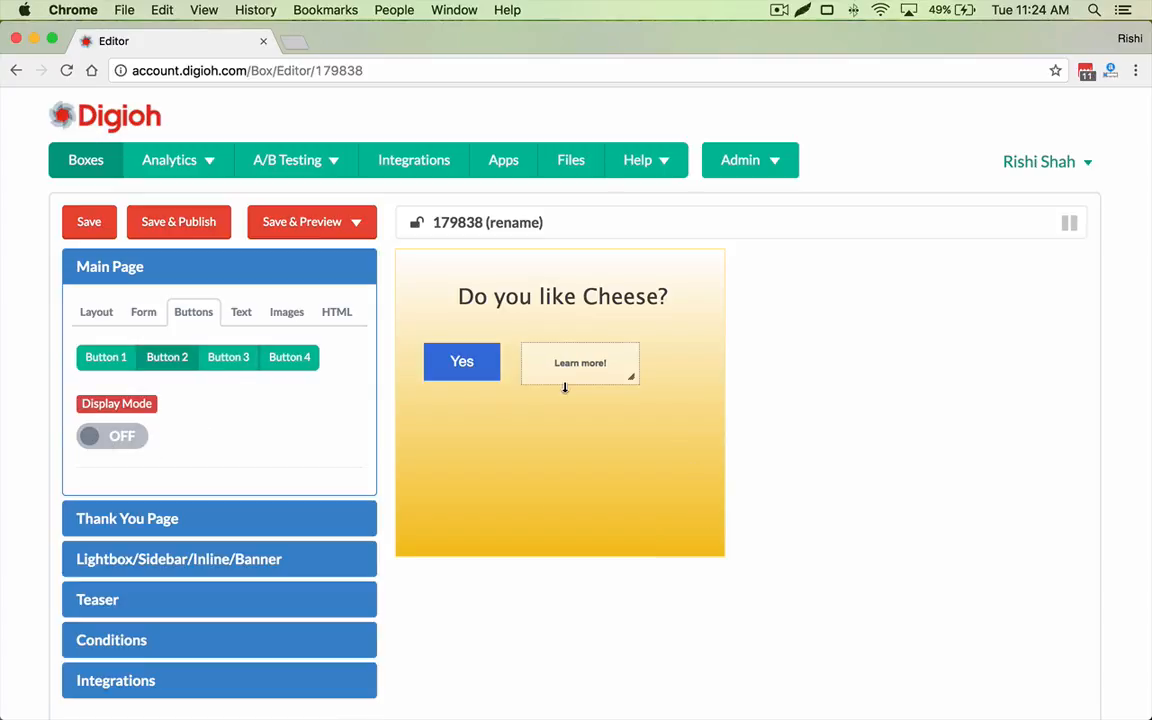
Relabel the "Learn more!" button as "No".
{"action": "left_click", "coordinate": [565, 375]}
{"action": "left_click", "coordinate": [176, 503]}
{"action": "key", "text": "super+a"}
{"action": "type", "text": "No"}
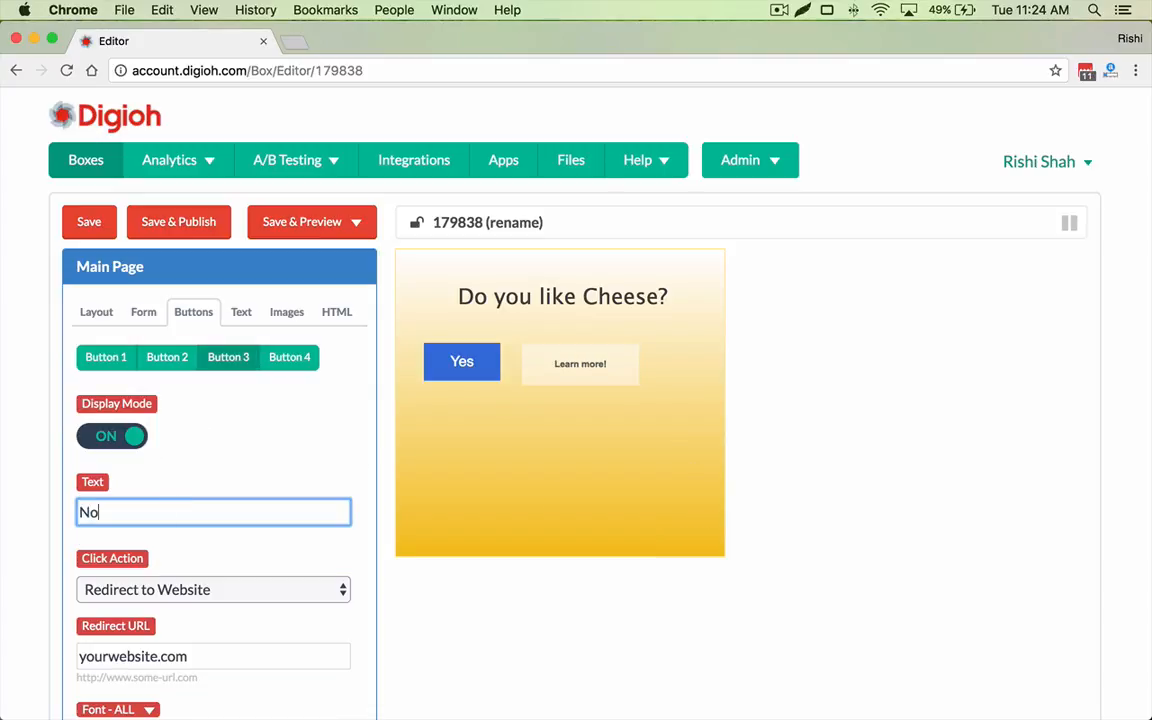
Set the Yes button's click action to Show Extra Page 1 and the No button's to Show Extra Page 2.
{"action": "left_click", "coordinate": [473, 373]}
{"action": "scroll", "coordinate": [192, 552], "scroll_direction": "down", "scroll_amount": 1}
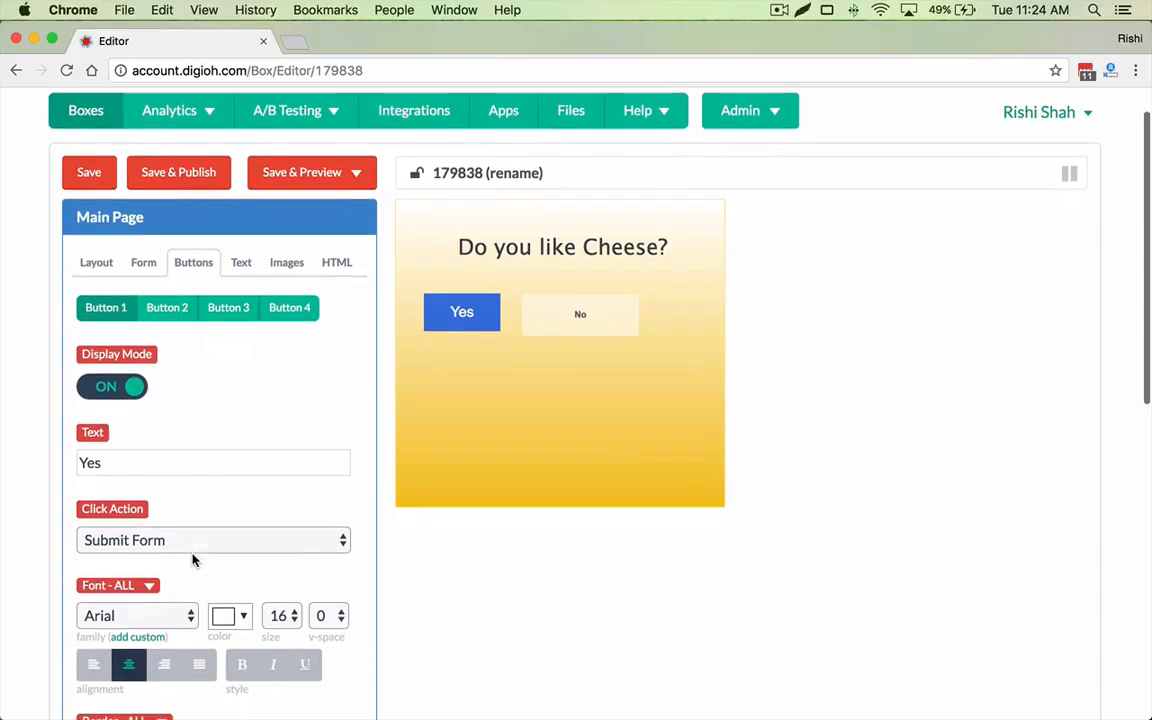
{"action": "left_click", "coordinate": [160, 543]}
{"action": "left_click", "coordinate": [170, 658]}
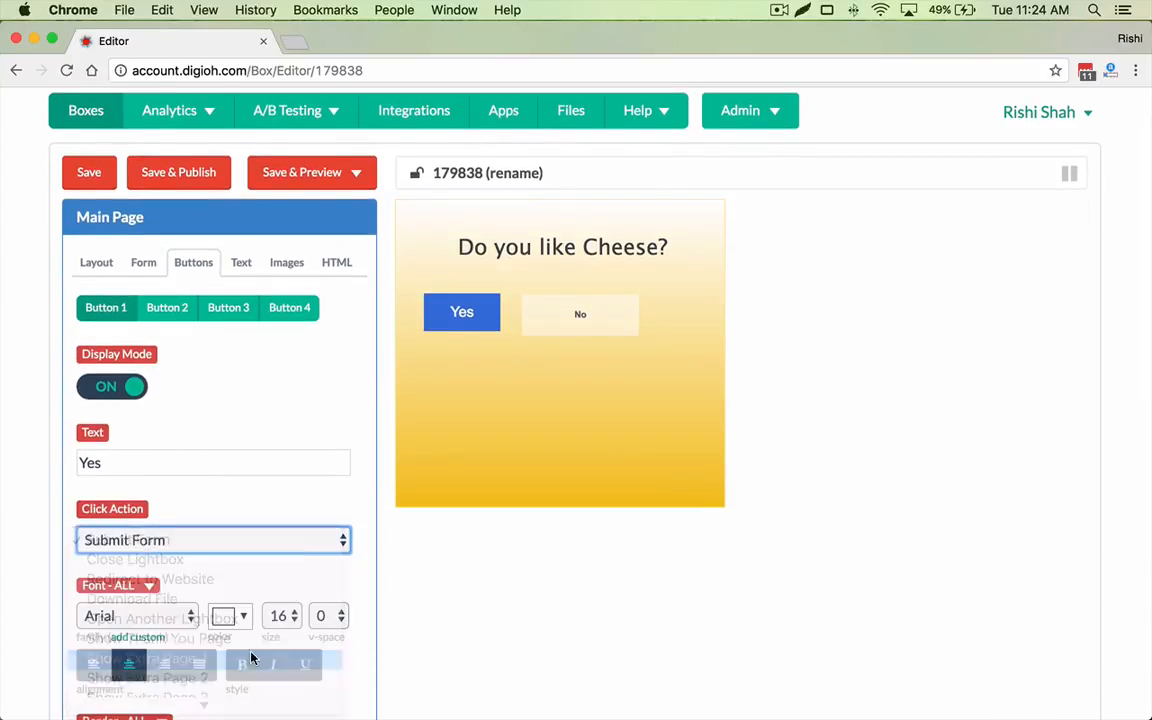
{"action": "left_click", "coordinate": [570, 318]}
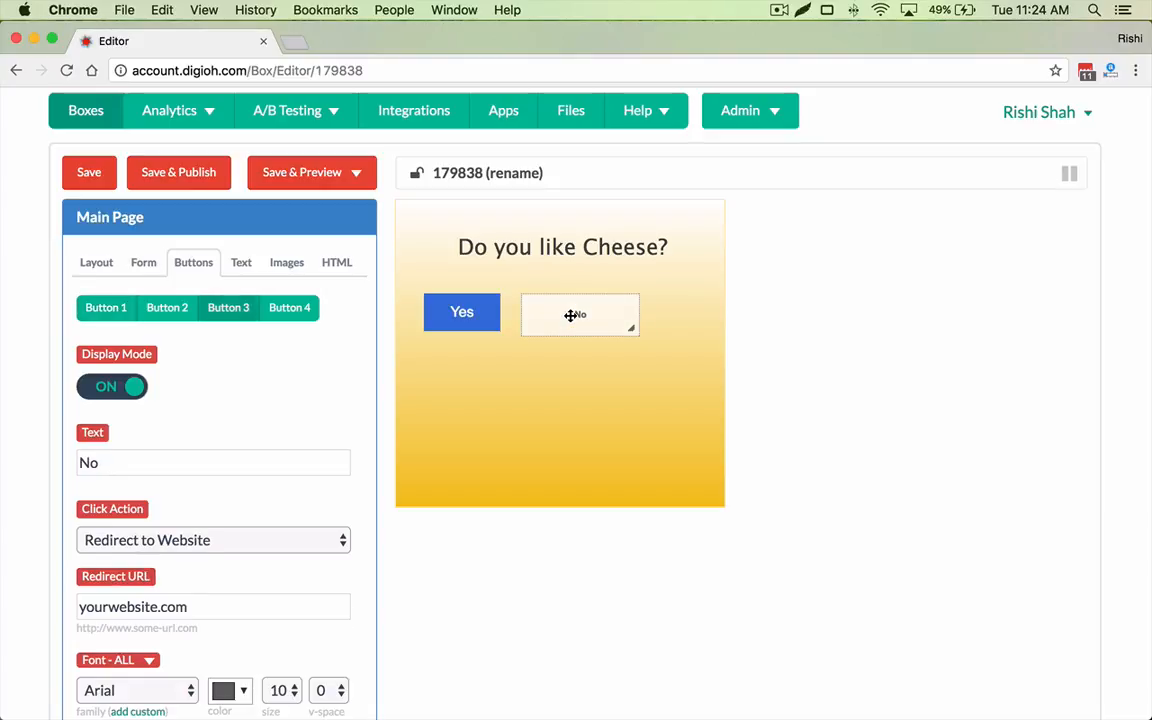
{"action": "left_click", "coordinate": [195, 548]}
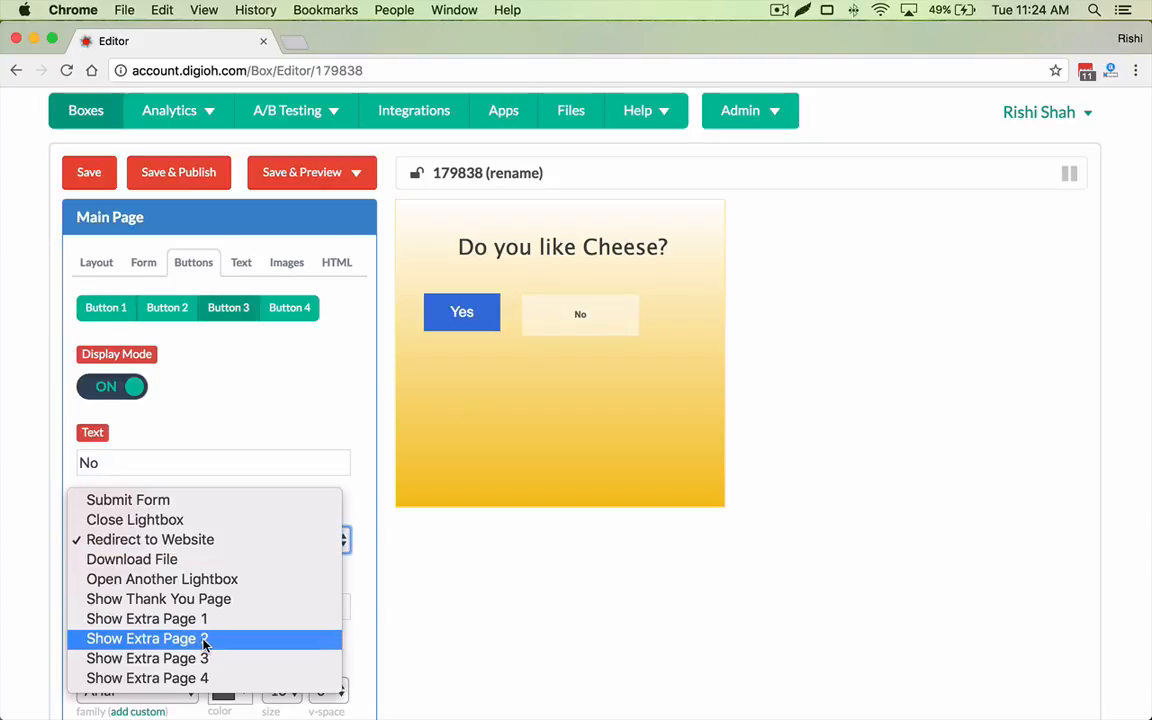
{"action": "left_click", "coordinate": [255, 640]}
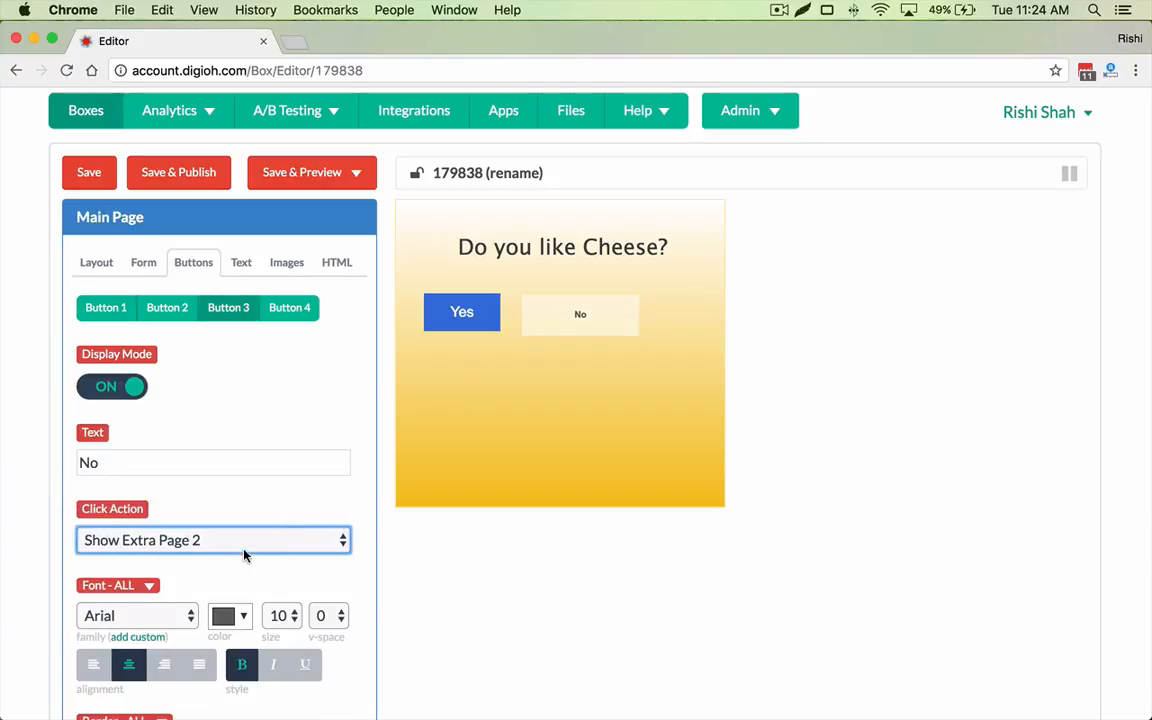
Set the No button's border width to 0 and its background color to red.
{"action": "scroll", "coordinate": [256, 410], "scroll_direction": "down", "scroll_amount": 2}
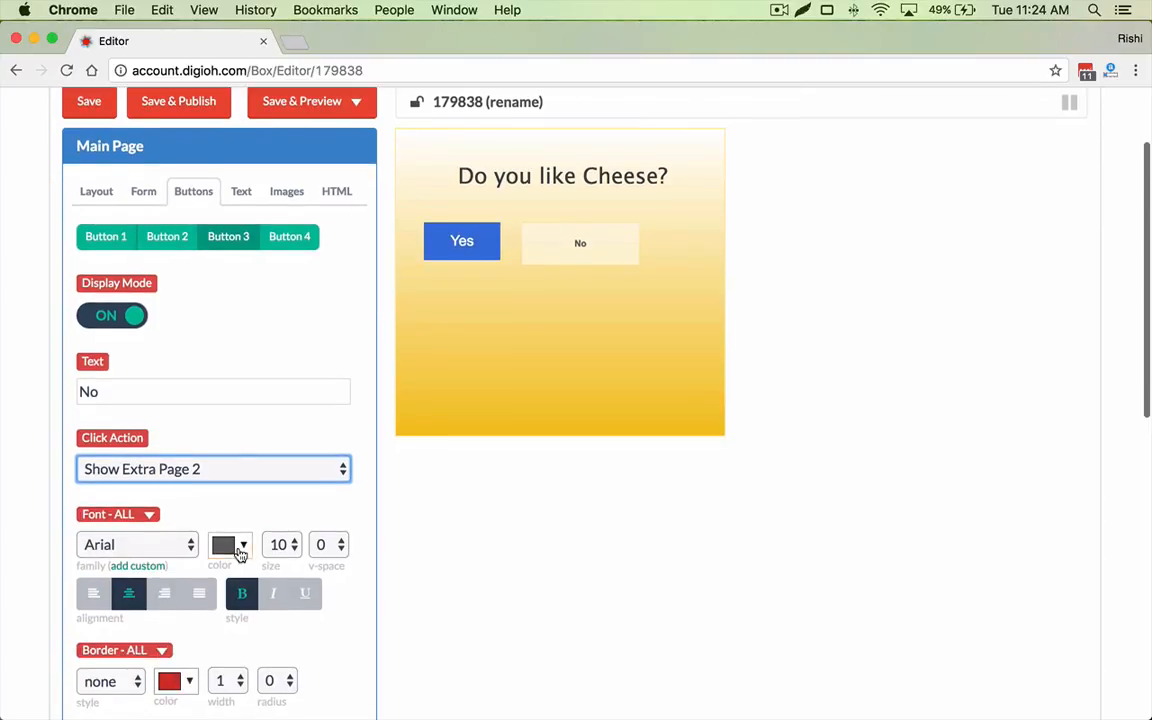
{"action": "scroll", "coordinate": [239, 555], "scroll_direction": "down", "scroll_amount": 3}
{"action": "scroll", "coordinate": [172, 550], "scroll_direction": "down", "scroll_amount": 3}
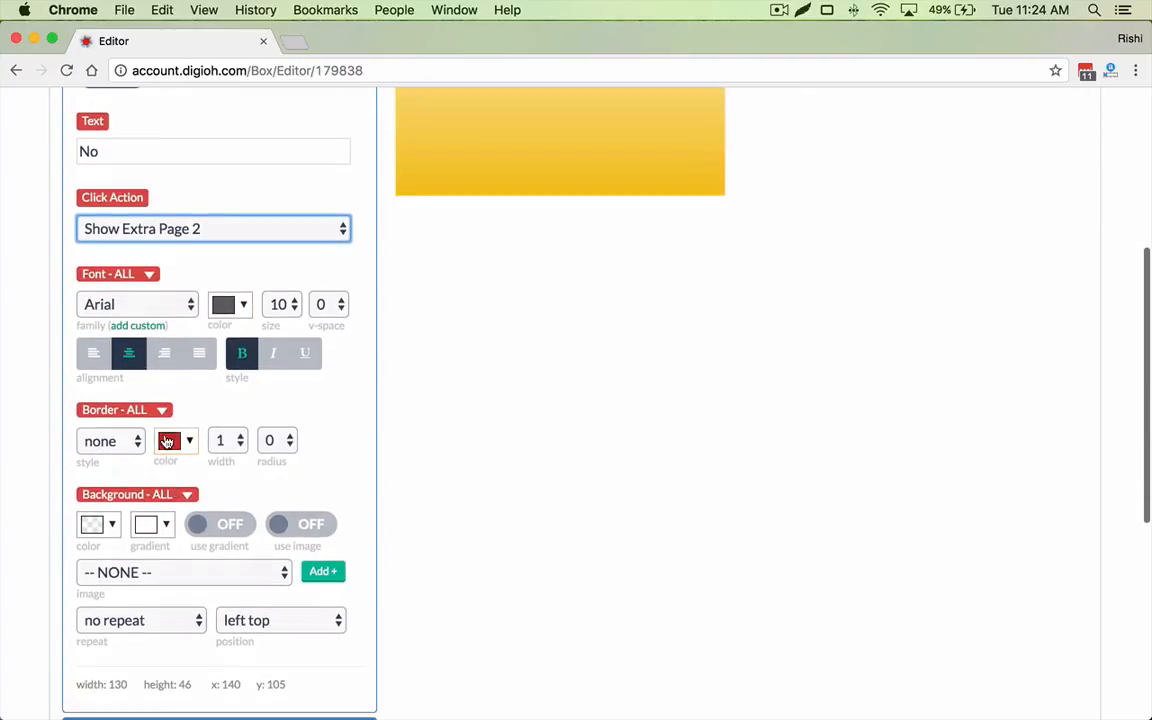
{"action": "left_click", "coordinate": [228, 440]}
{"action": "left_click", "coordinate": [224, 422]}
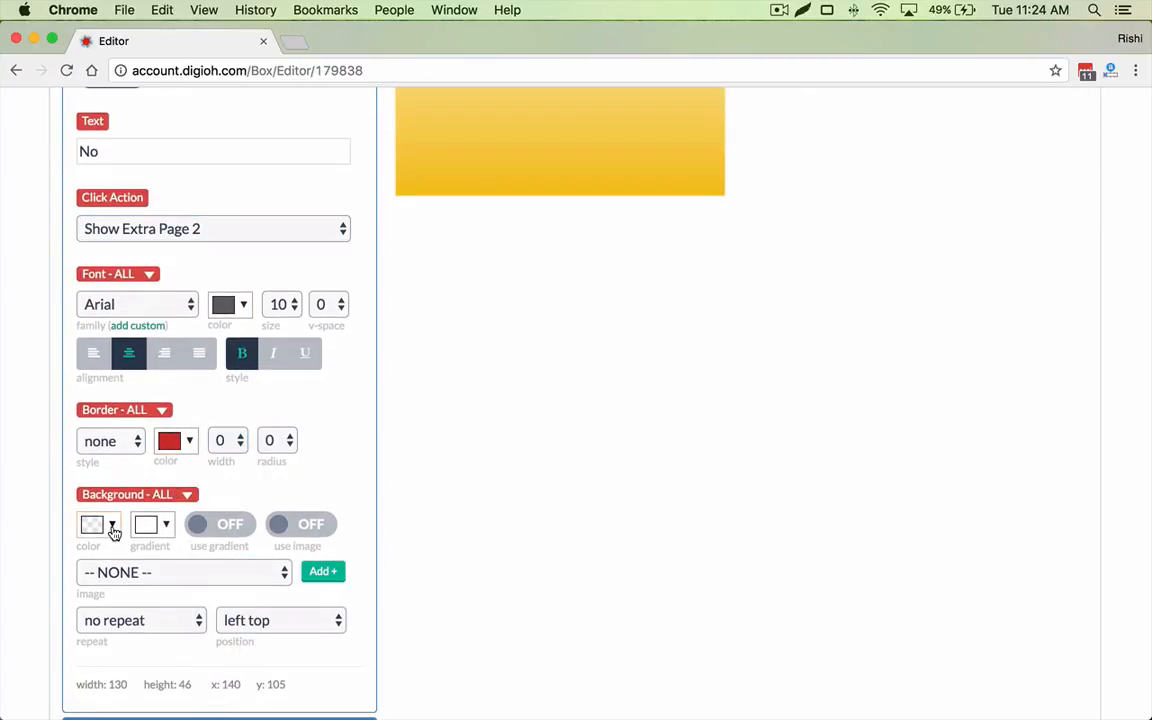
{"action": "left_click", "coordinate": [112, 528]}
{"action": "left_click", "coordinate": [118, 333]}
{"action": "scroll", "coordinate": [568, 419], "scroll_direction": "up", "scroll_amount": 8}
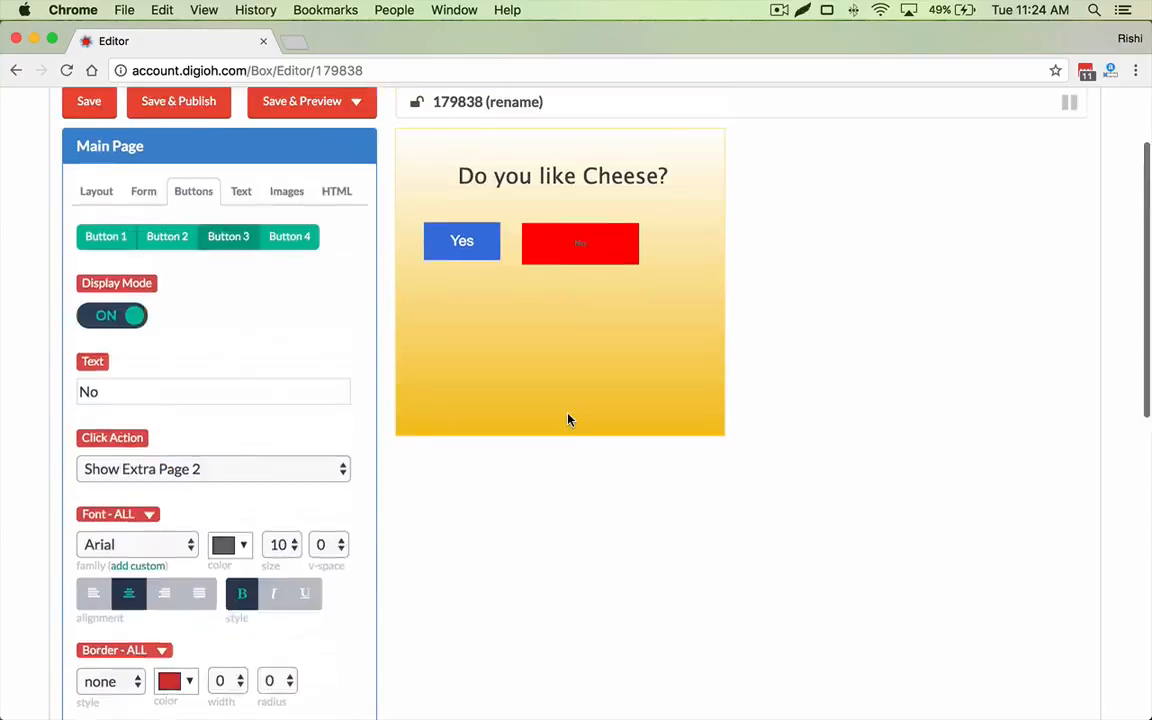
Make the No button's font white at size 14.
{"action": "scroll", "coordinate": [350, 486], "scroll_direction": "down", "scroll_amount": 2}
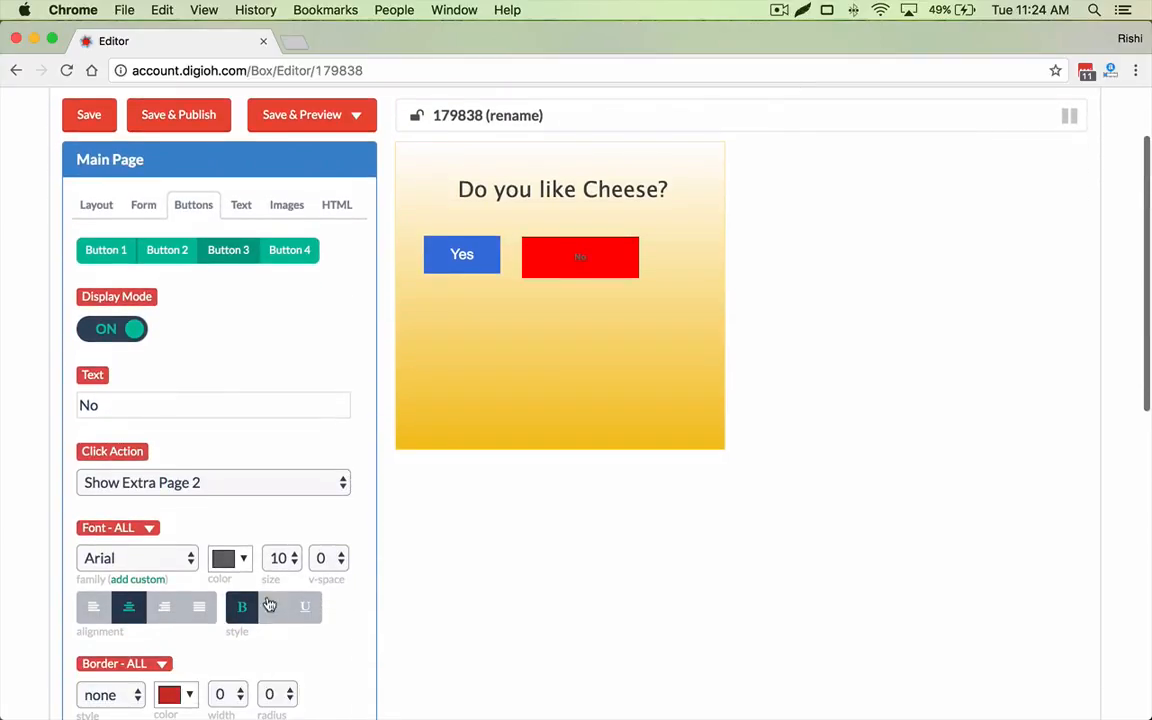
{"action": "left_click", "coordinate": [228, 559]}
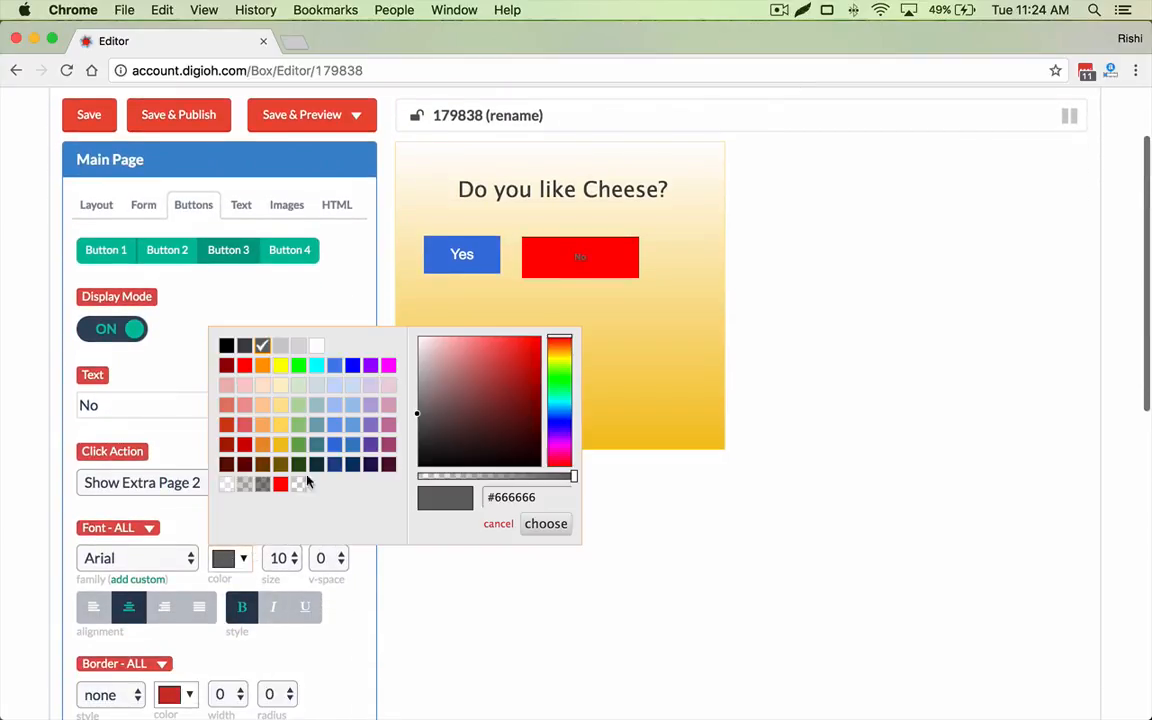
{"action": "left_click", "coordinate": [317, 347]}
{"action": "left_click", "coordinate": [283, 558]}
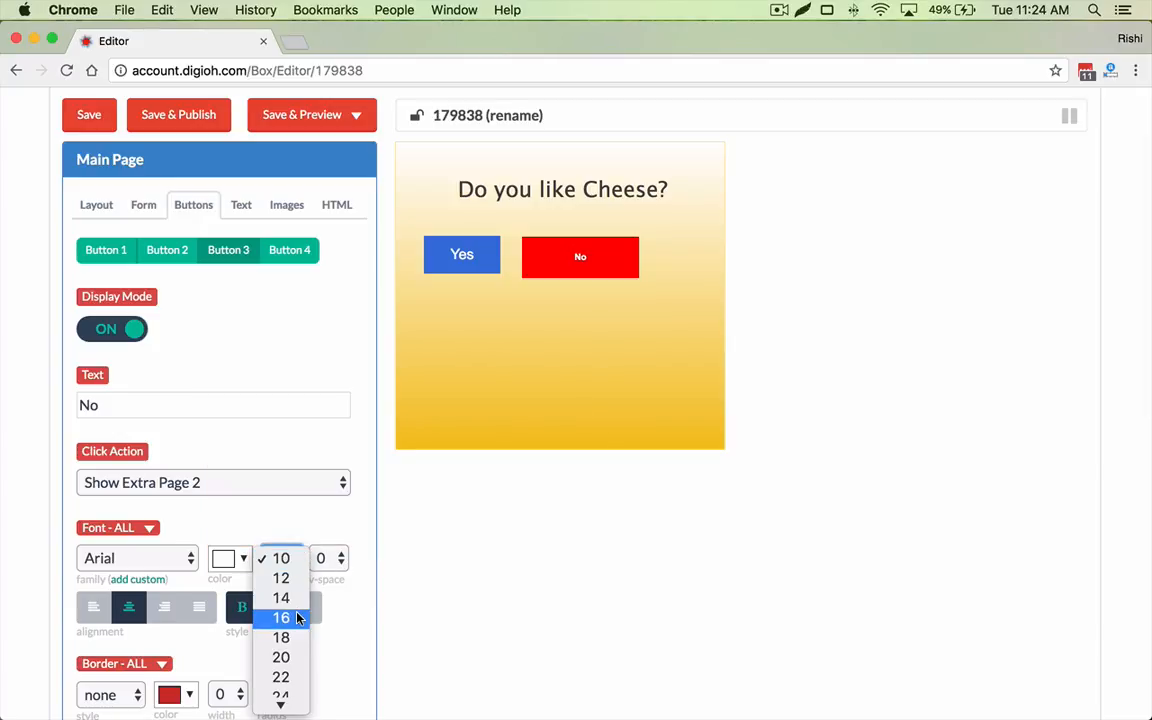
{"action": "left_click", "coordinate": [278, 596]}
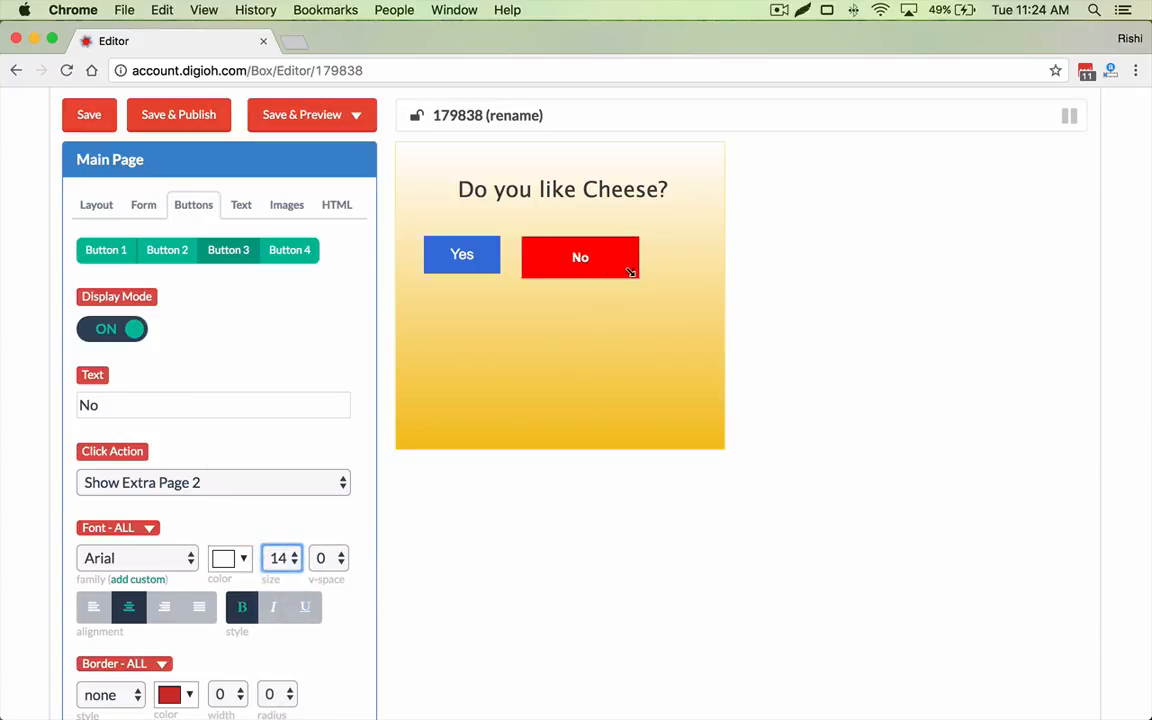
Adjust the No button's size and center both buttons under the headline, and reduce the main page's height to 173.
{"action": "left_click_drag", "start_coordinate": [630, 270], "coordinate": [642, 240]}
{"action": "left_click_drag", "start_coordinate": [429, 249], "coordinate": [491, 246]}
{"action": "mouse_move", "coordinate": [622, 249]}
{"action": "left_mouse_down"}
{"action": "mouse_move", "coordinate": [602, 247]}
{"action": "mouse_move", "coordinate": [651, 267]}
{"action": "mouse_move", "coordinate": [642, 259]}
{"action": "left_mouse_up"}
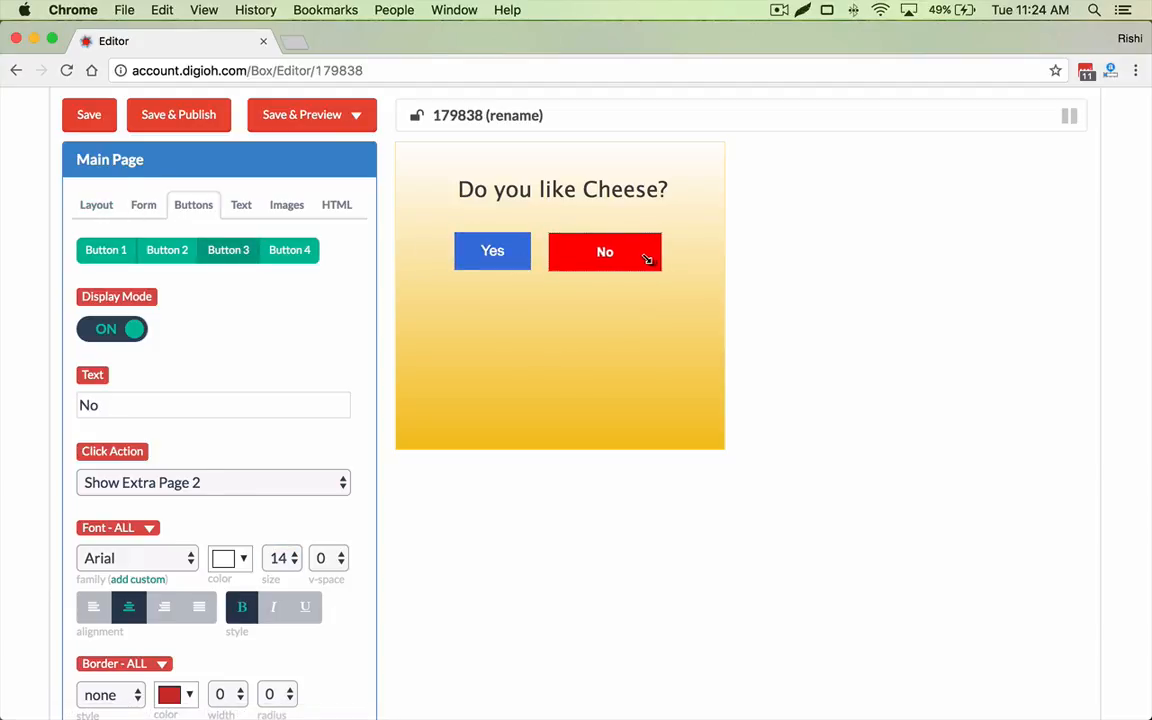
{"action": "left_click", "coordinate": [96, 204]}
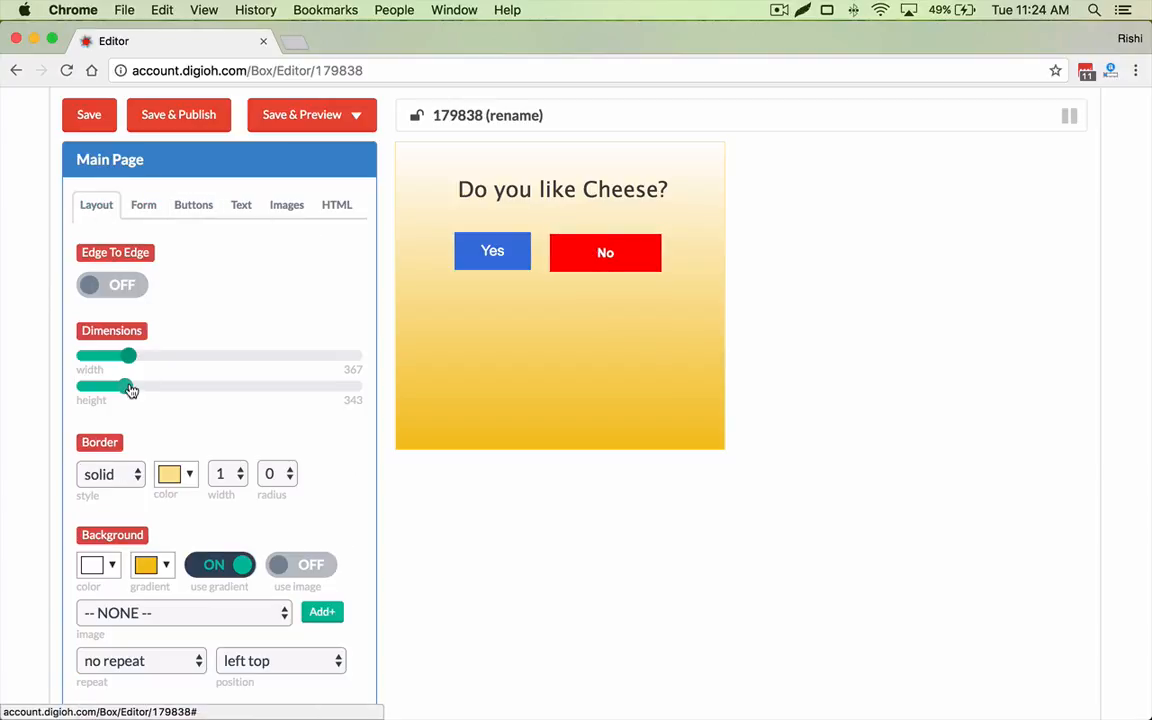
{"action": "left_click_drag", "start_coordinate": [129, 388], "coordinate": [105, 388]}
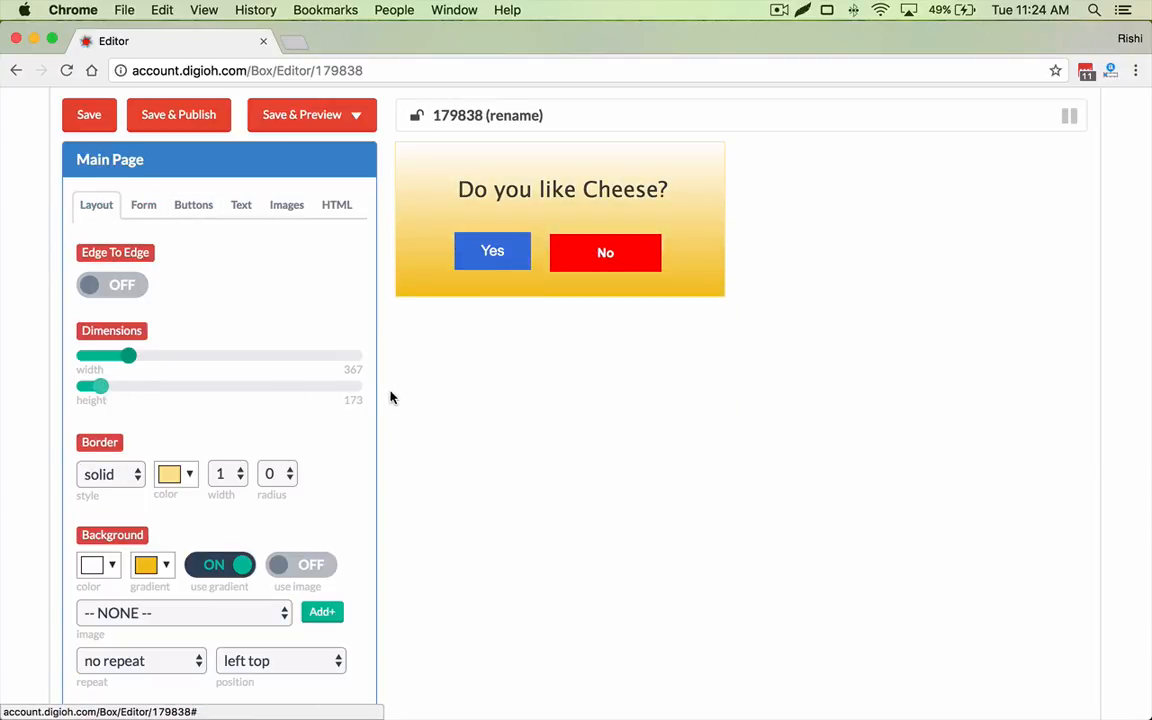
Check the Yes button's click action and open the Extra Page 1 settings.
{"action": "left_click", "coordinate": [473, 263]}
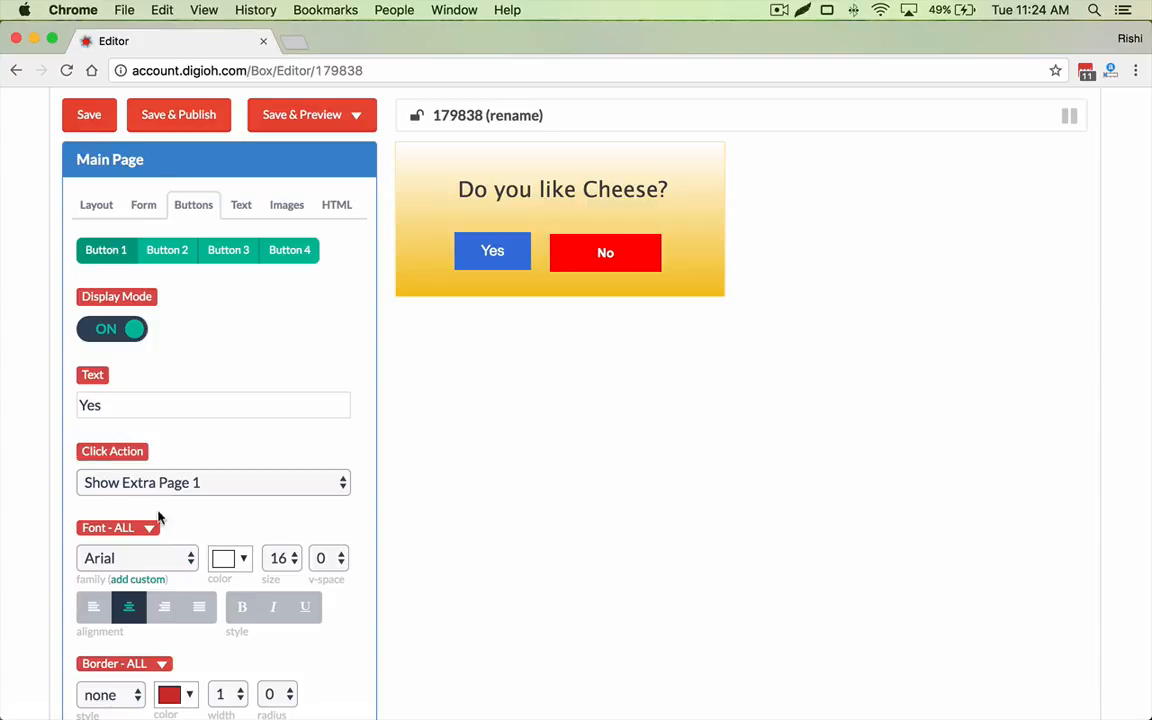
{"action": "scroll", "coordinate": [157, 517], "scroll_direction": "down", "scroll_amount": 5}
{"action": "left_click", "coordinate": [158, 490]}
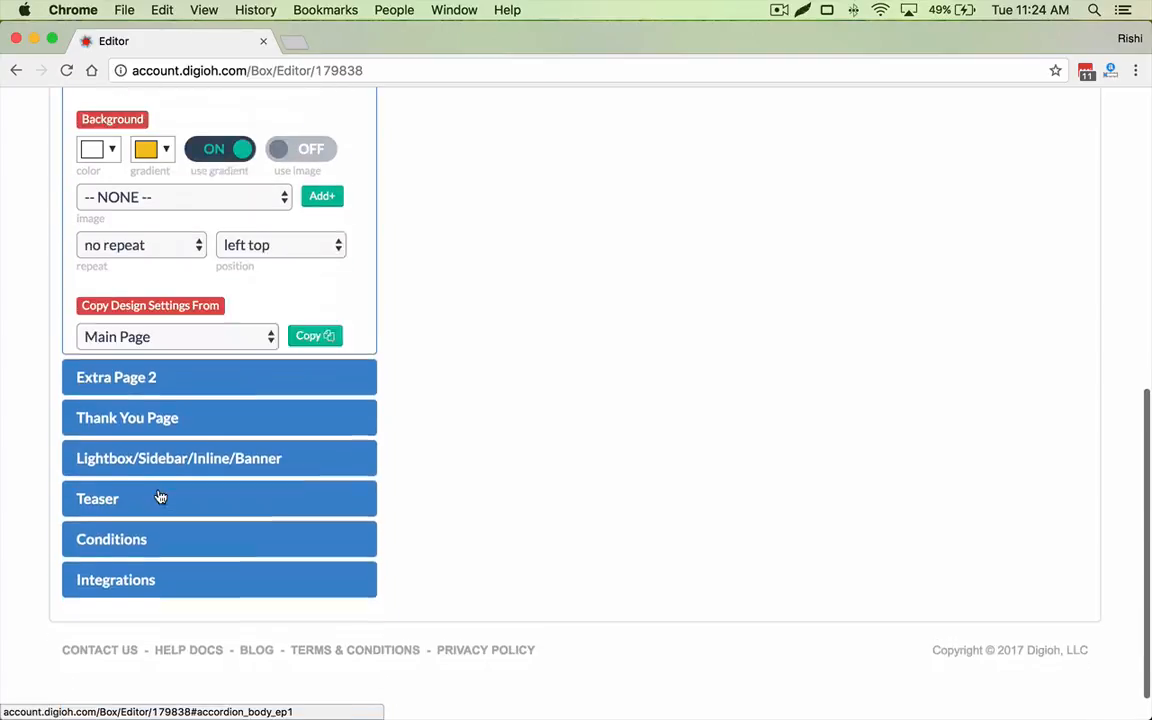
{"action": "scroll", "coordinate": [406, 419], "scroll_direction": "up", "scroll_amount": 10}
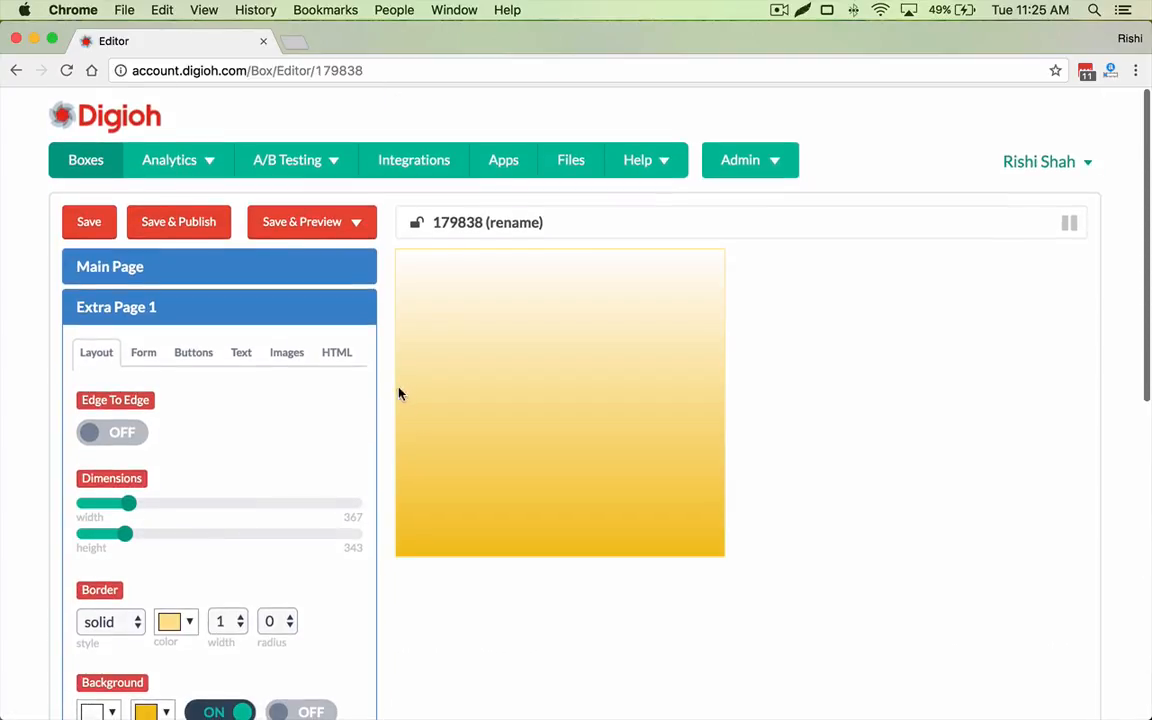
{"action": "scroll", "coordinate": [190, 413], "scroll_direction": "down", "scroll_amount": 1}
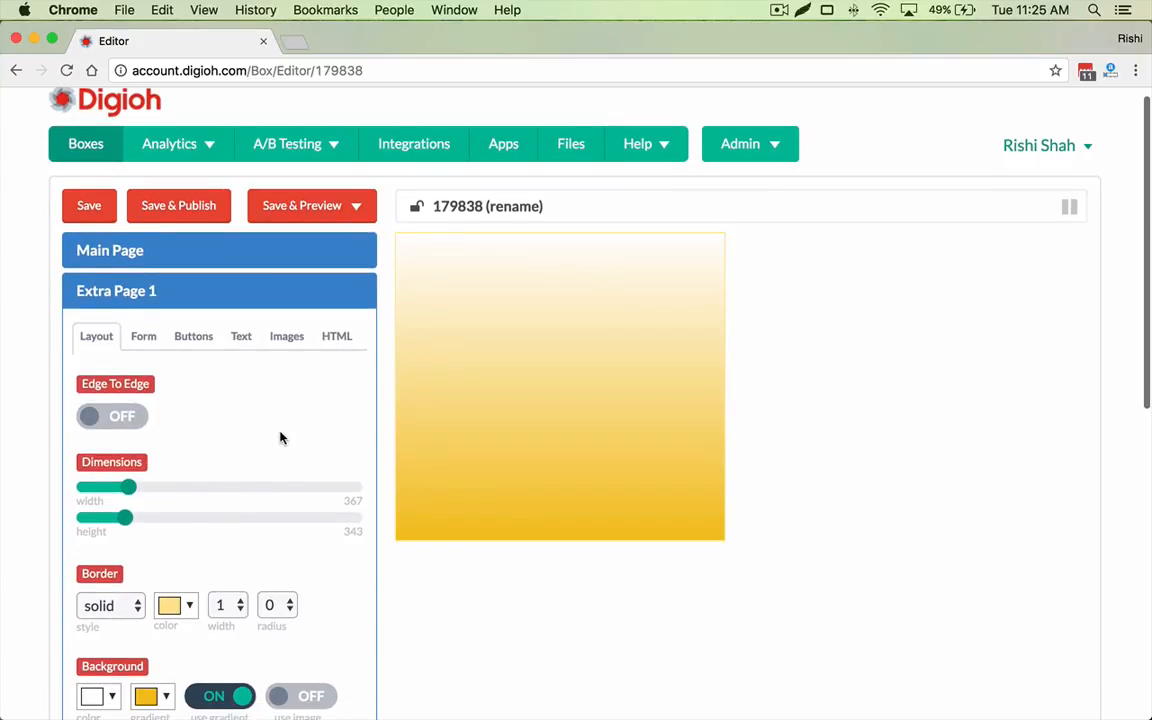
Turn on Text 1 on Extra Page 1 and set its text to "Great! You Love Cheese".
{"action": "left_click", "coordinate": [242, 345]}
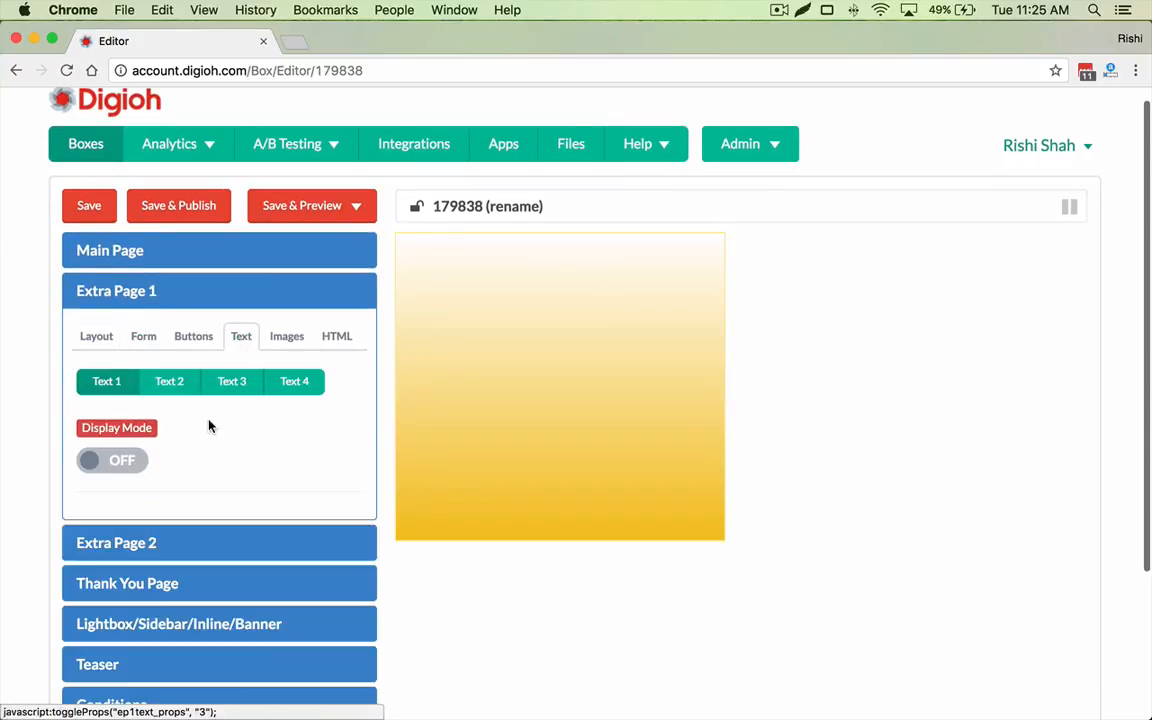
{"action": "left_click", "coordinate": [116, 462]}
{"action": "double_click", "coordinate": [165, 541]}
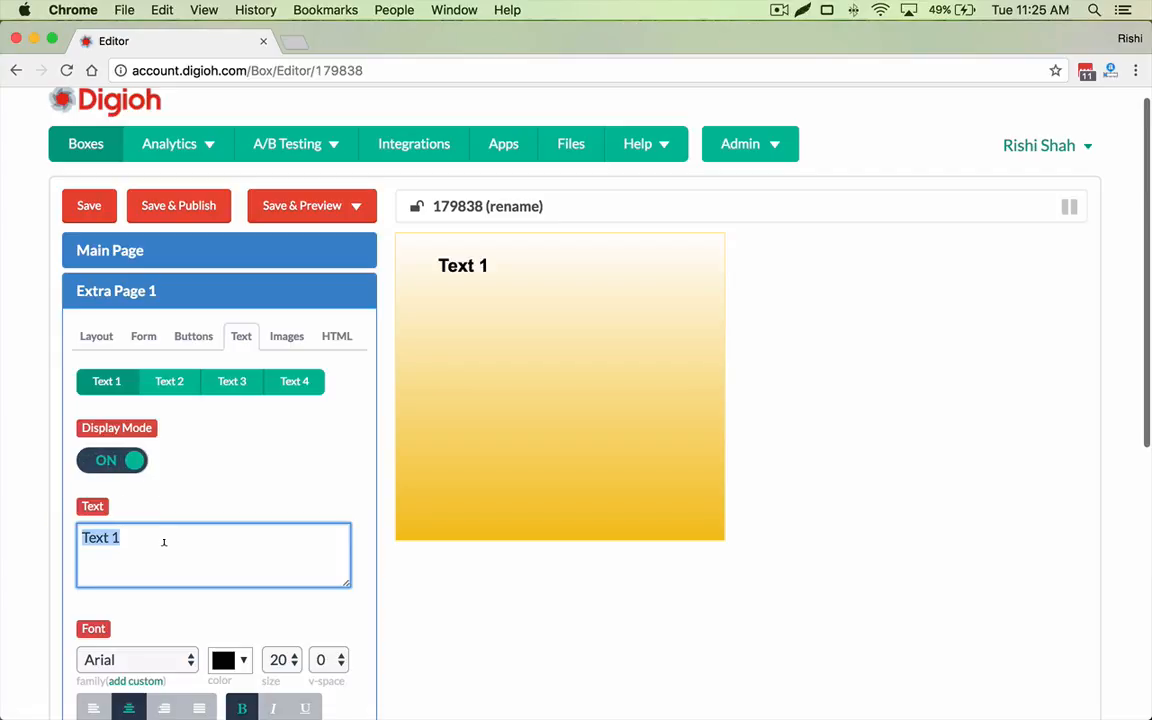
{"action": "type", "text": "Great! You Lov"}
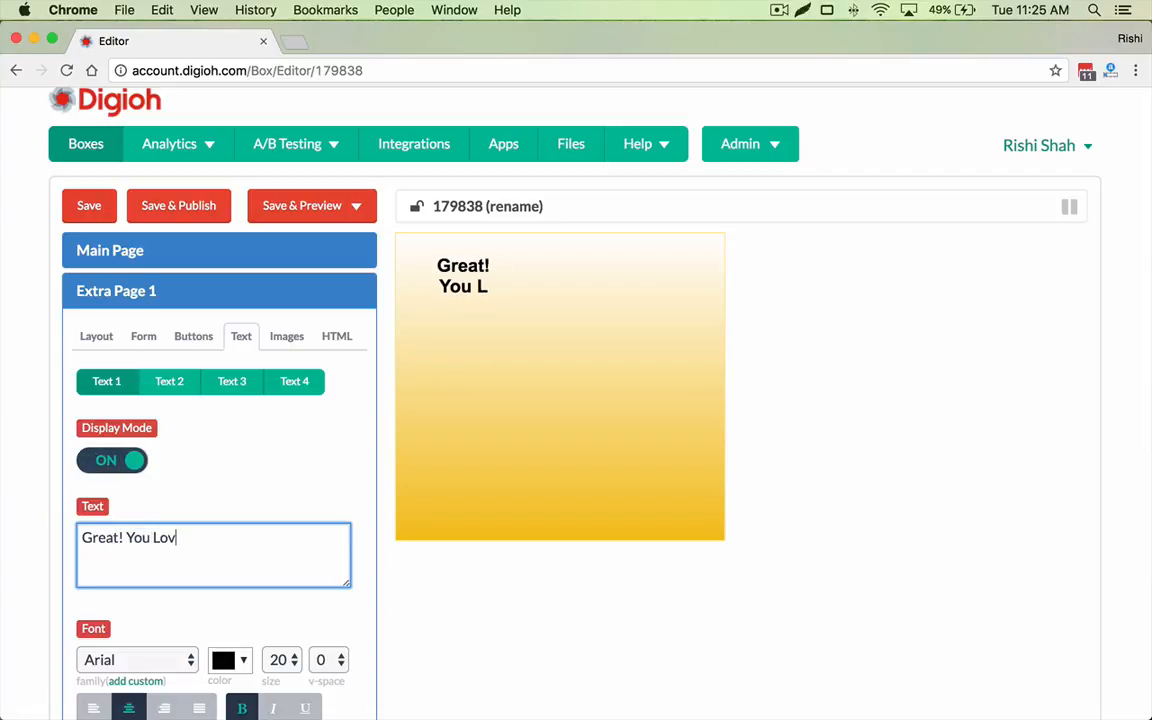
{"action": "type", "text": "e Cheese"}
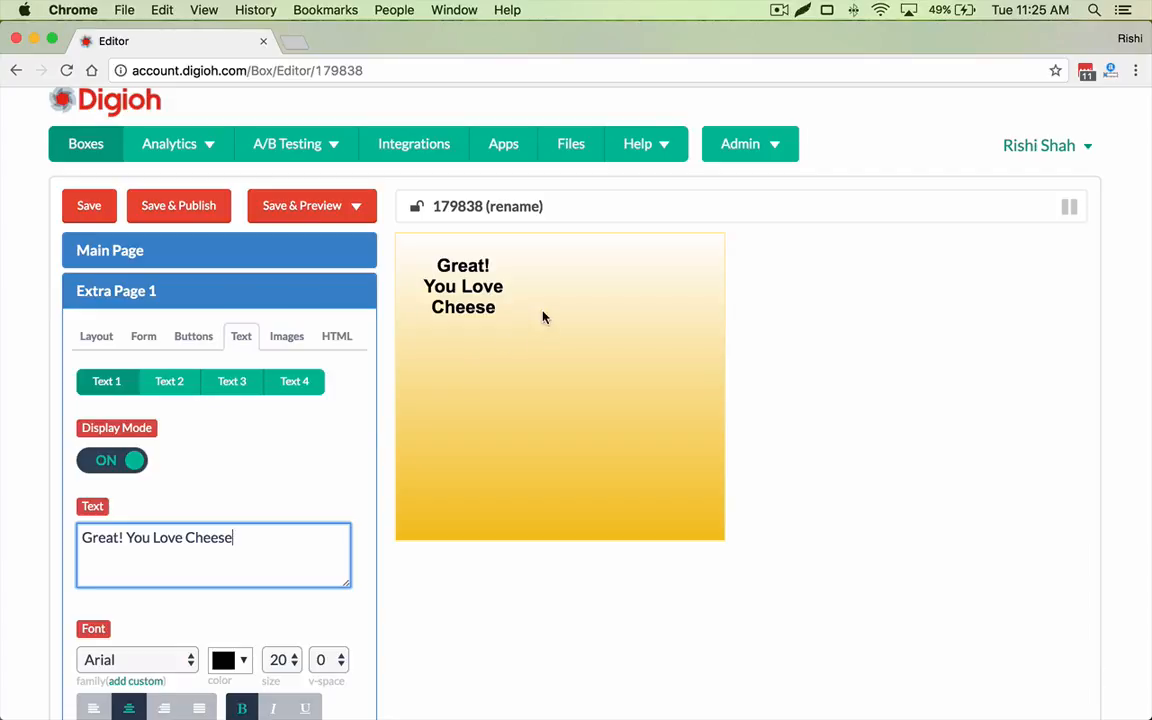
Widen and center the Extra Page 1 headline and extend it to read "Great! You Love Cheese. What do you like more?".
{"action": "left_click_drag", "start_coordinate": [500, 293], "coordinate": [665, 296]}
{"action": "left_click_drag", "start_coordinate": [591, 272], "coordinate": [613, 289]}
{"action": "type", "text": ". "}
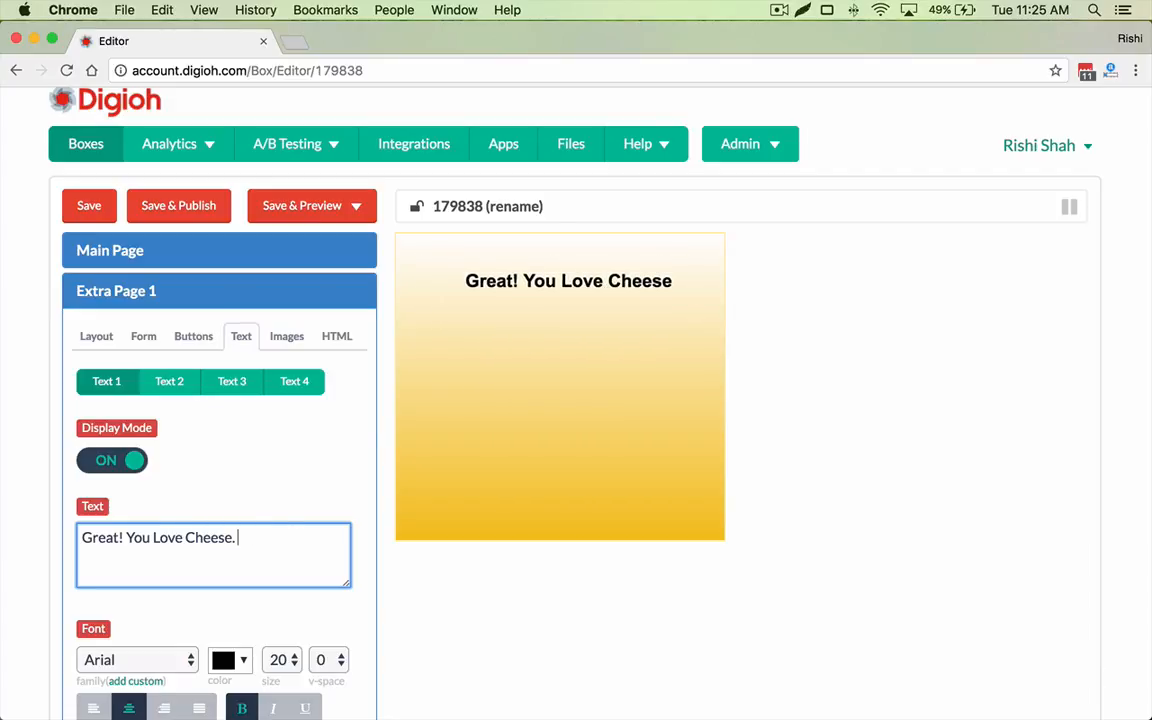
{"action": "type", "text": "What"}
{"action": "type", "text": "at"}
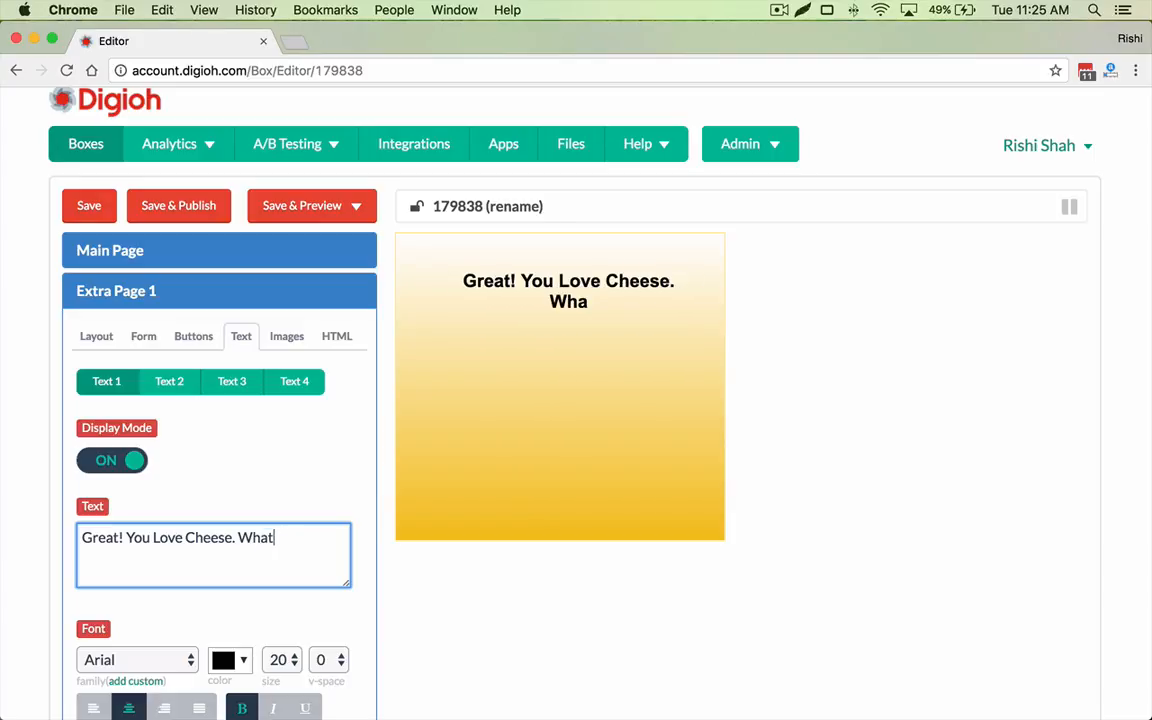
{"action": "type", "text": " do you like more?"}
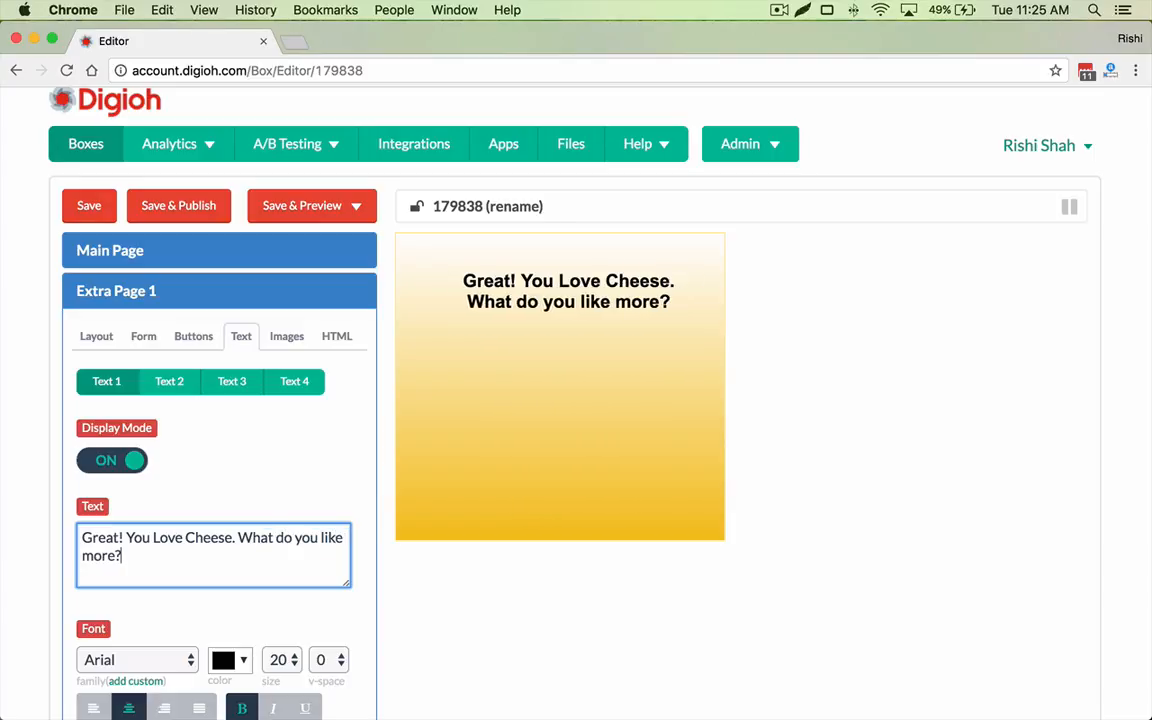
Turn on Button 1 on Extra Page 1, label it "Swiss", and place it below the headline.
{"action": "scroll", "coordinate": [120, 432], "scroll_direction": "down", "scroll_amount": 2}
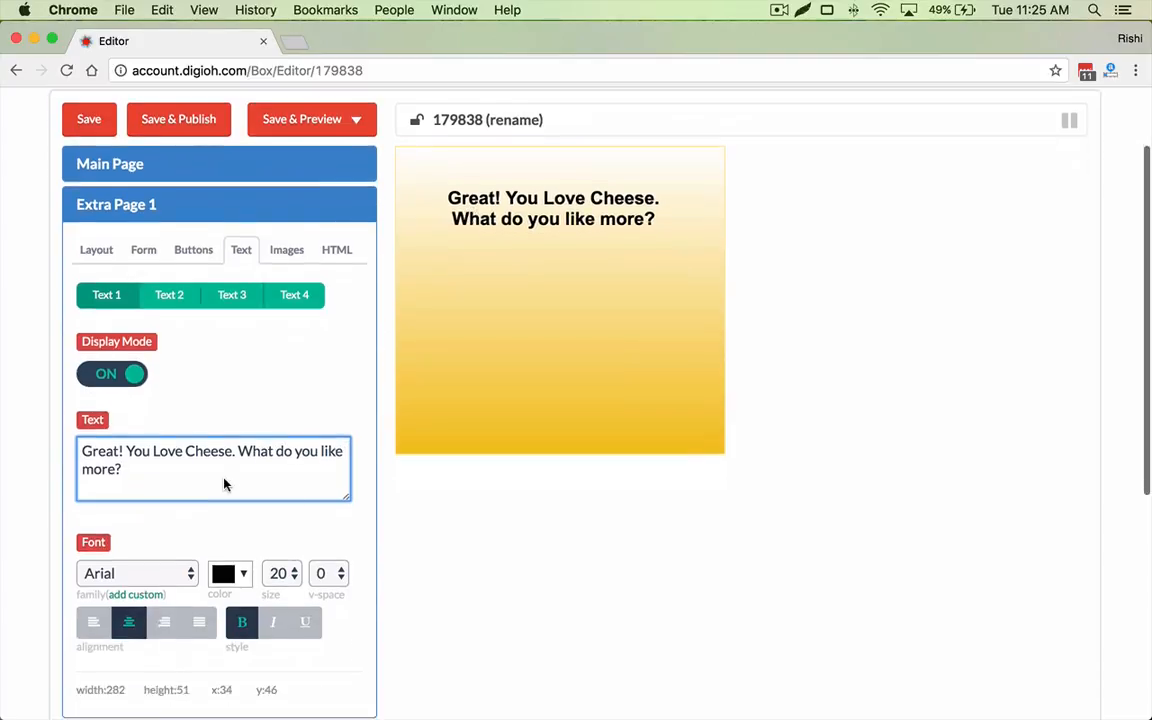
{"action": "left_click", "coordinate": [193, 243]}
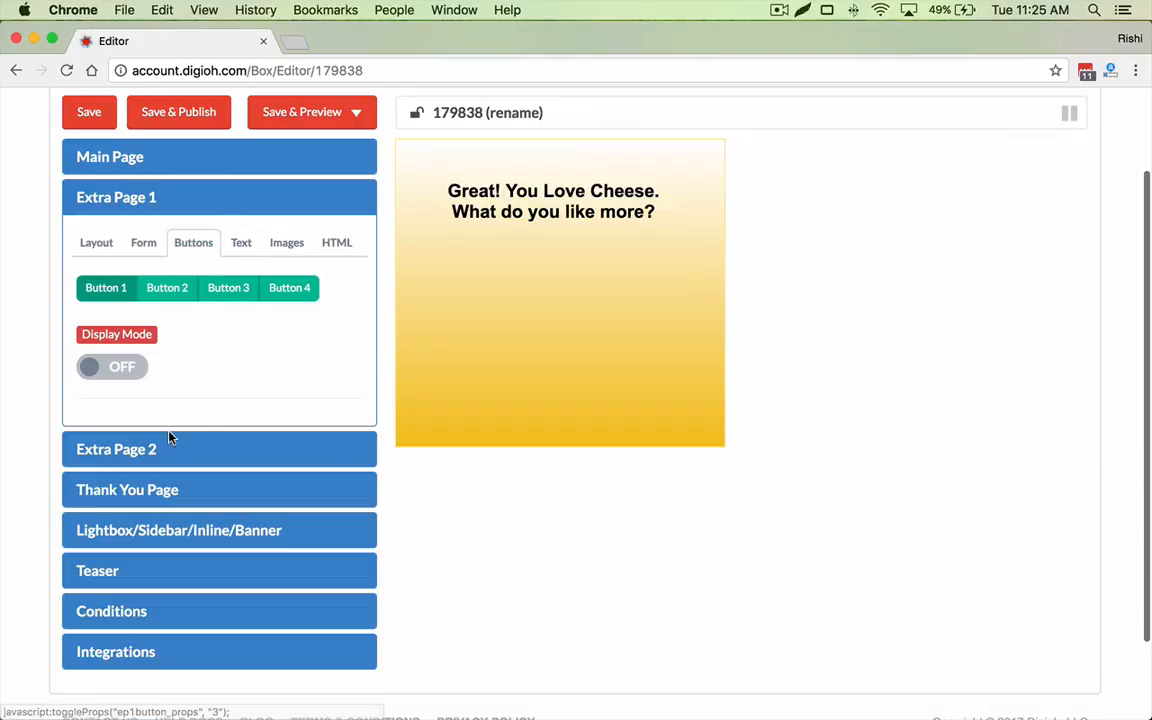
{"action": "left_click", "coordinate": [107, 369]}
{"action": "left_click_drag", "start_coordinate": [441, 178], "coordinate": [456, 269]}
{"action": "left_click", "coordinate": [226, 442]}
{"action": "key", "text": "super+a"}
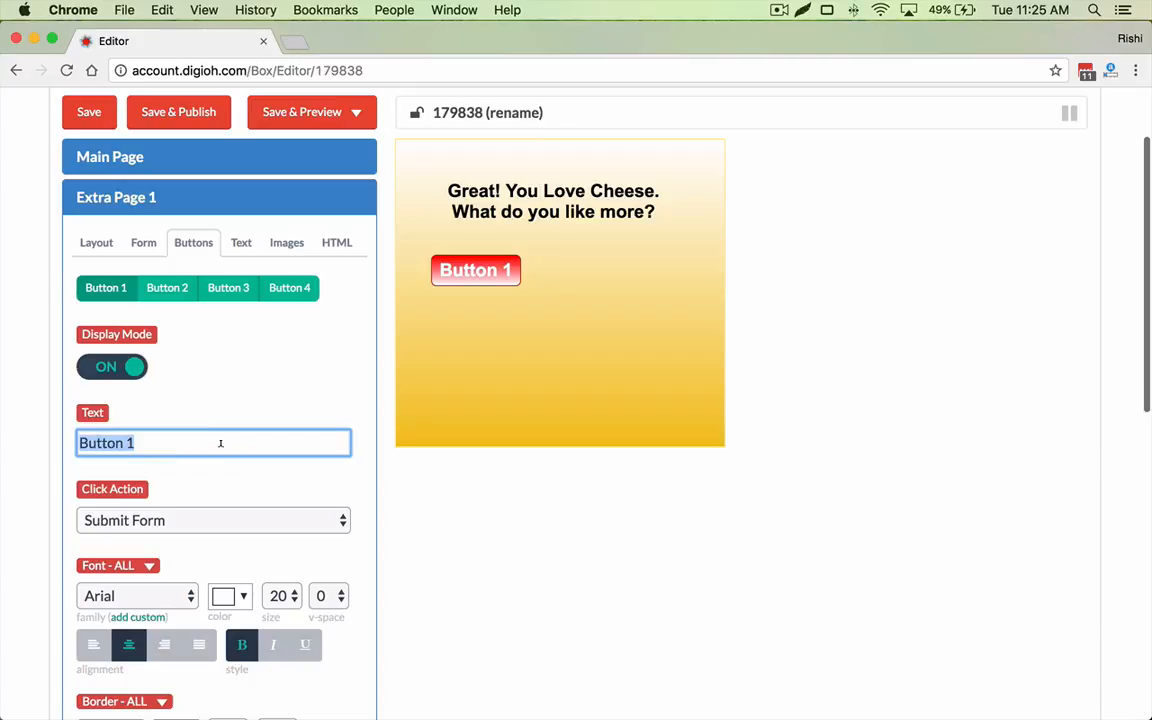
{"action": "type", "text": "Swiss"}
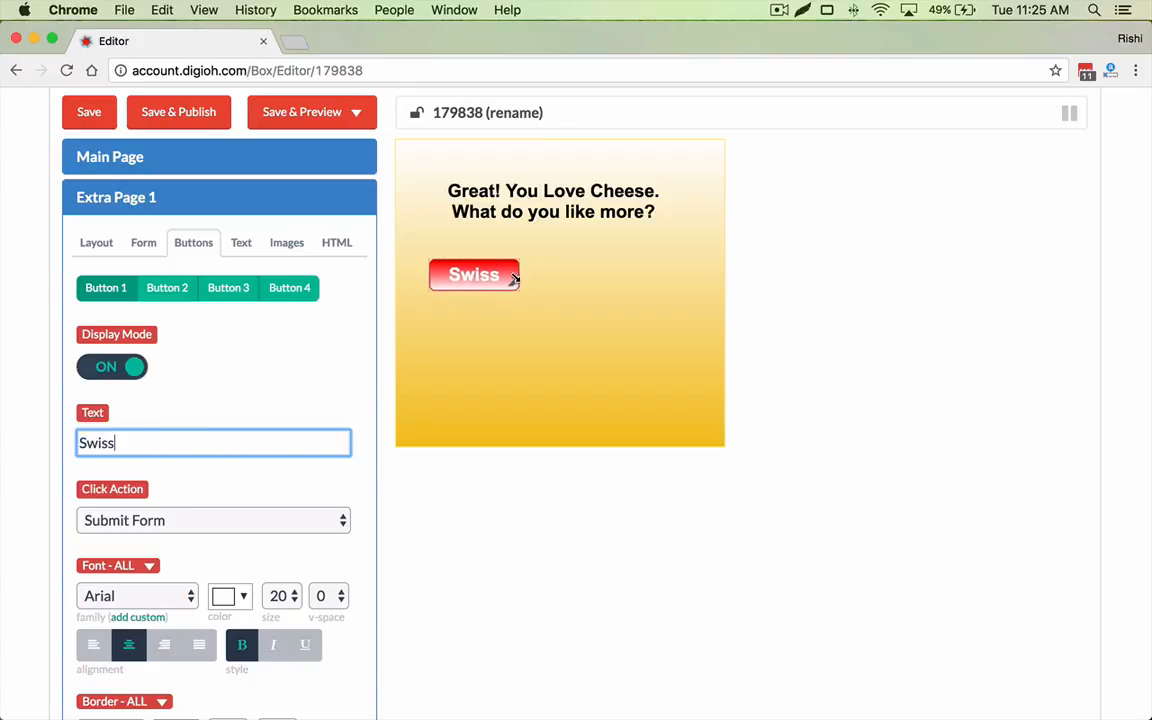
{"action": "left_click_drag", "start_coordinate": [512, 277], "coordinate": [534, 293]}
Turn on Button 2, label it "Chedder", and place it level with the Swiss button, slightly enlarged.
{"action": "left_click", "coordinate": [180, 290]}
{"action": "left_click", "coordinate": [120, 369]}
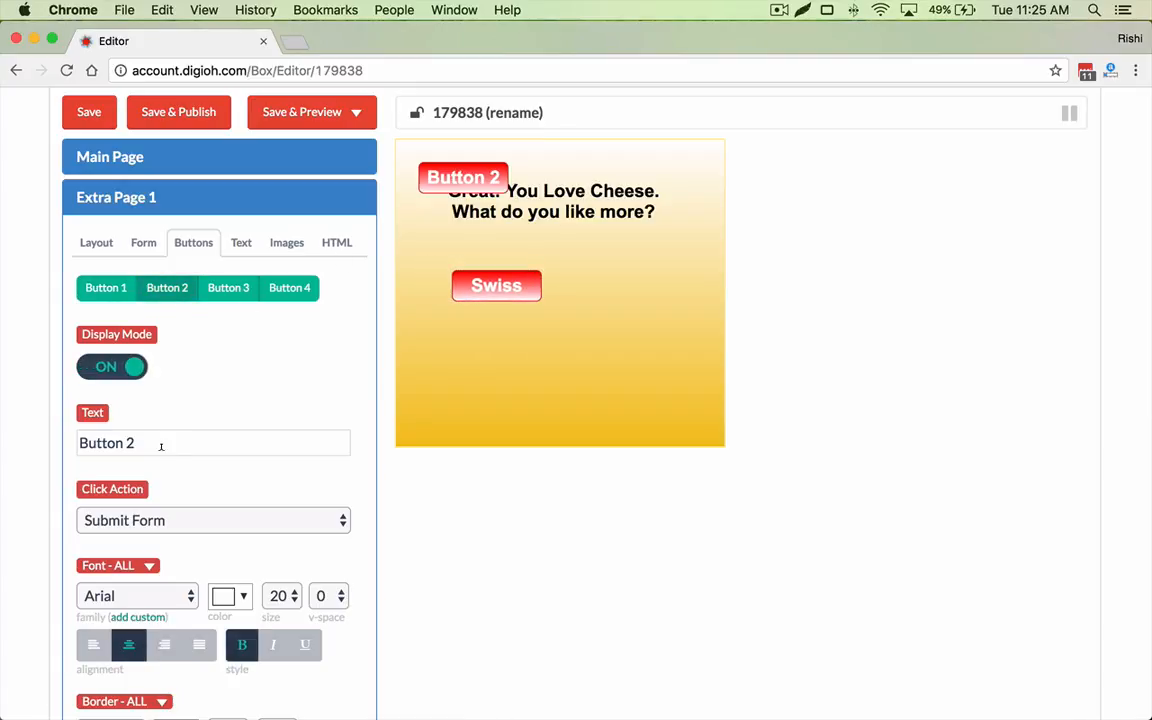
{"action": "double_click", "coordinate": [160, 442]}
{"action": "left_click_drag", "start_coordinate": [444, 185], "coordinate": [594, 290]}
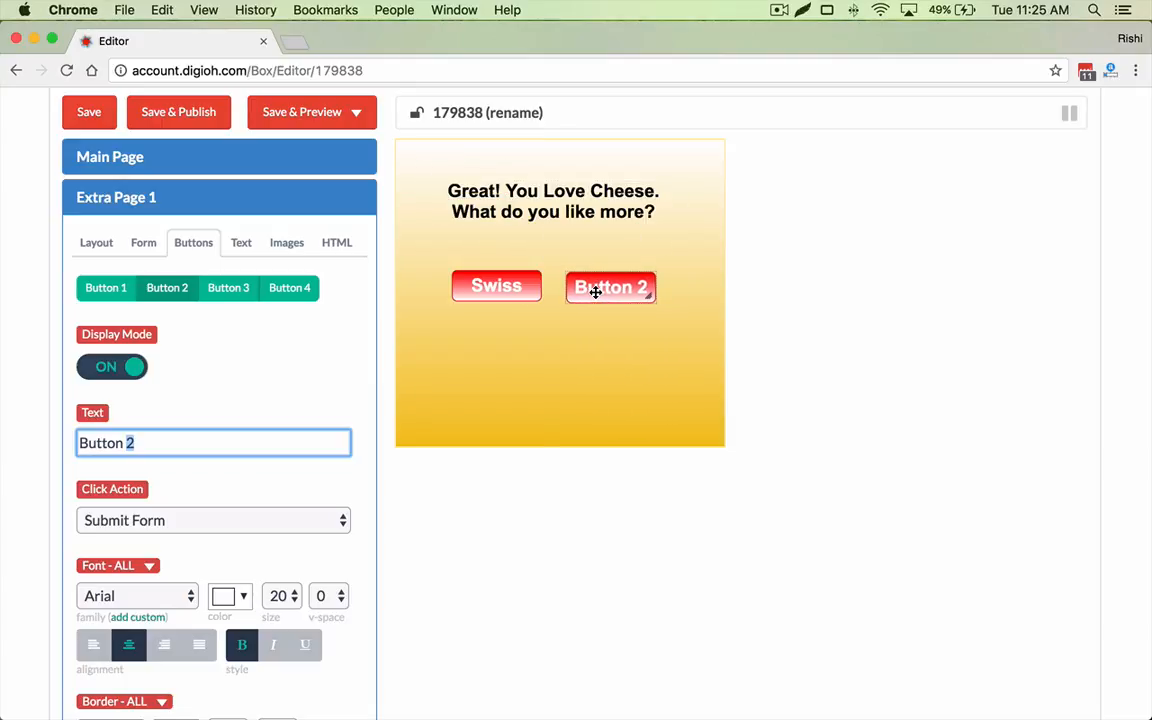
{"action": "left_click", "coordinate": [183, 434]}
{"action": "key", "text": "super+a"}
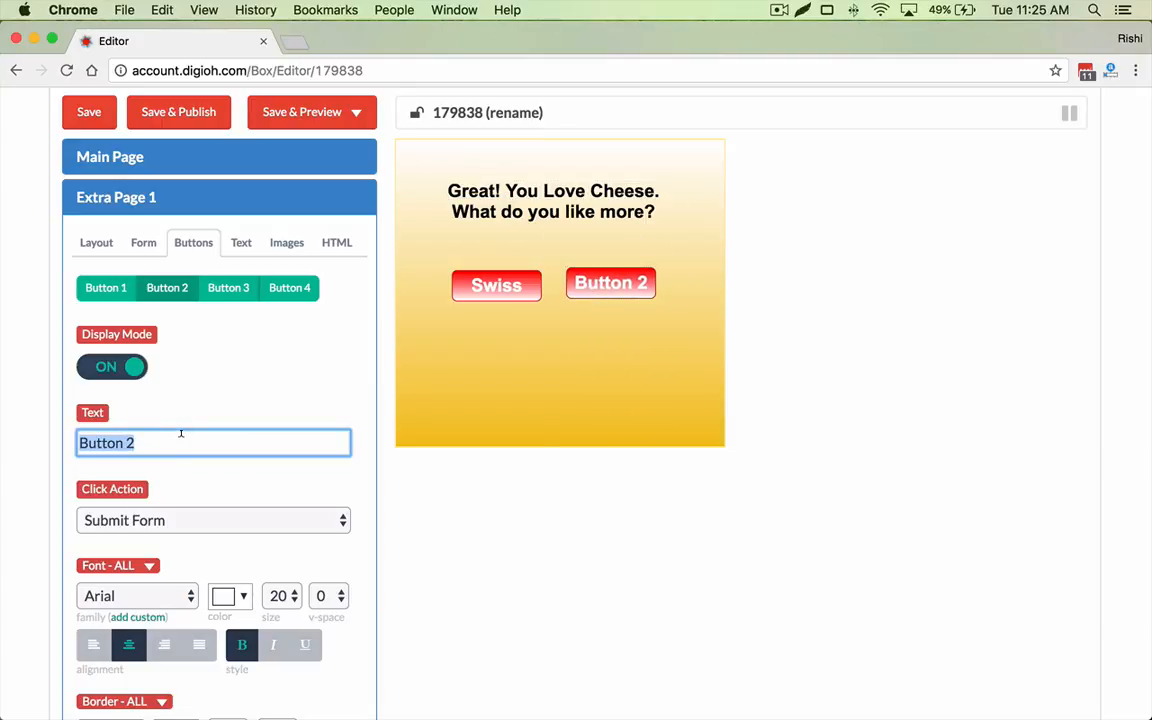
{"action": "type", "text": "Chedder"}
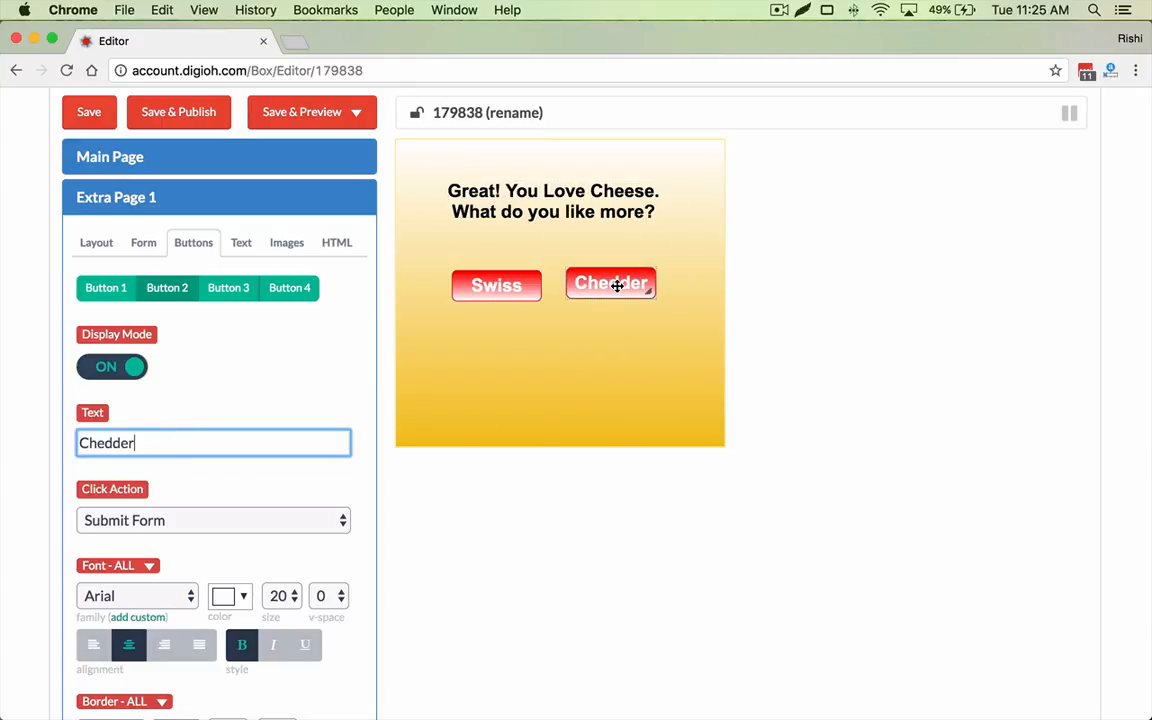
{"action": "left_click_drag", "start_coordinate": [617, 285], "coordinate": [655, 293]}
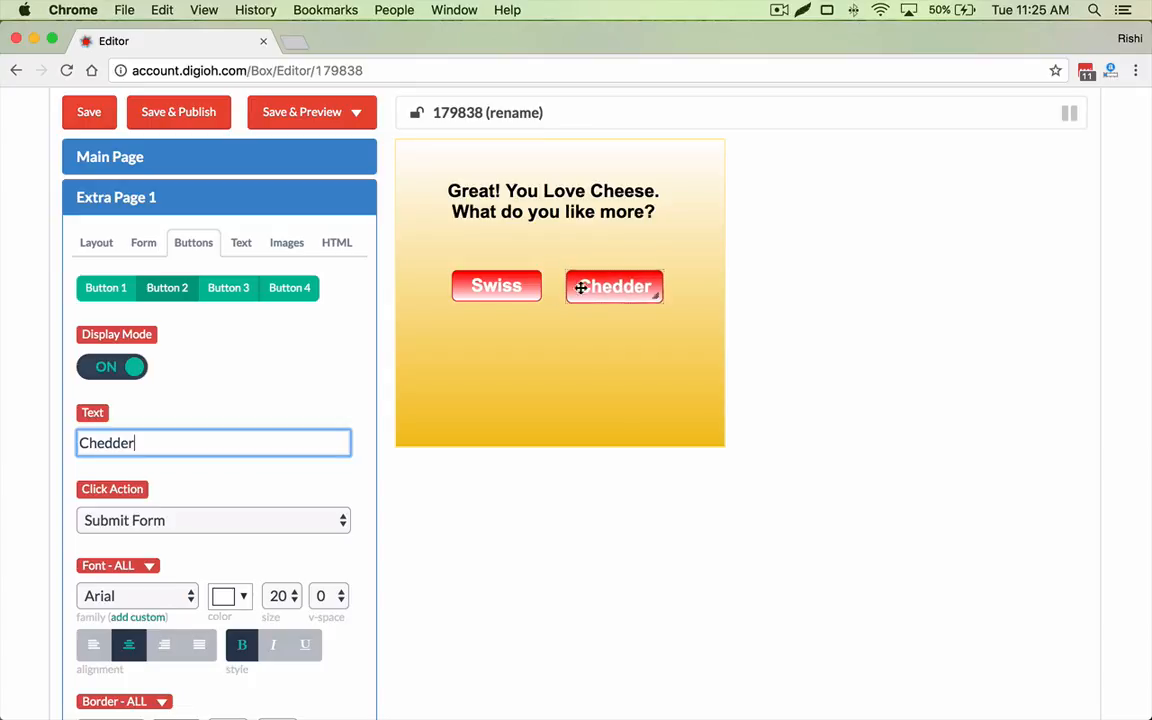
Set the Swiss button's click action to Show Extra Page 4.
{"action": "left_click", "coordinate": [520, 287]}
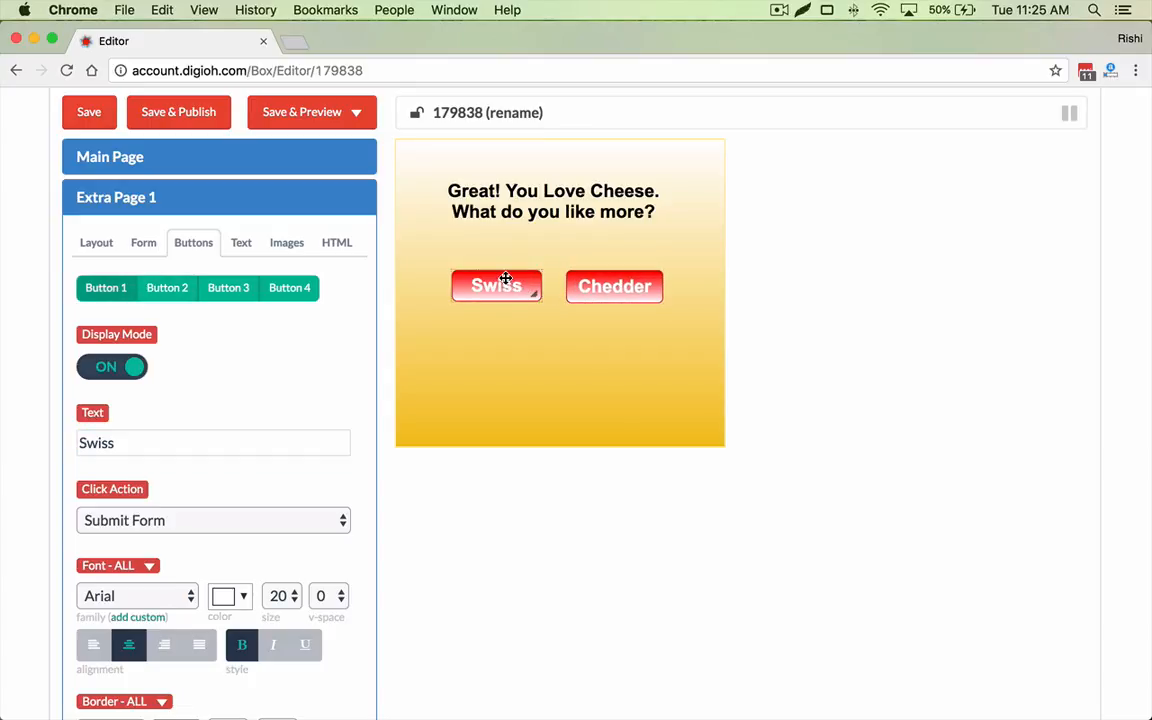
{"action": "left_click", "coordinate": [244, 520]}
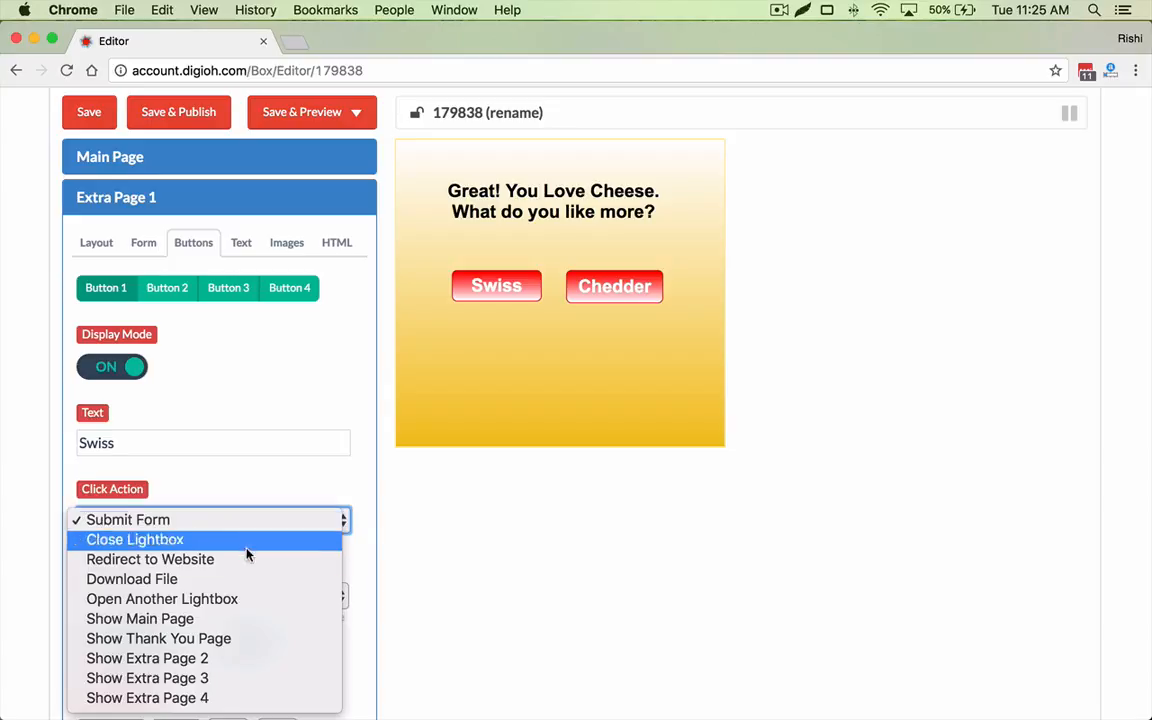
{"action": "left_click", "coordinate": [236, 698]}
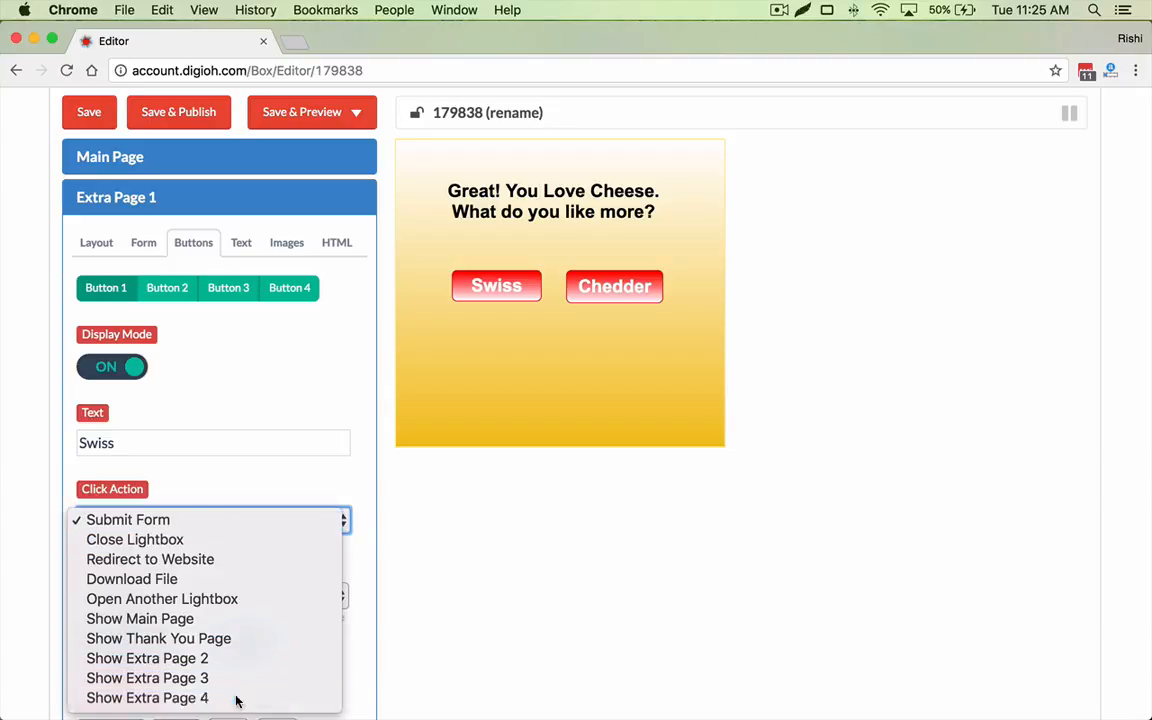
Examine the click action options available for the Chedder button.
{"action": "left_click", "coordinate": [628, 293]}
{"action": "left_click", "coordinate": [168, 521]}
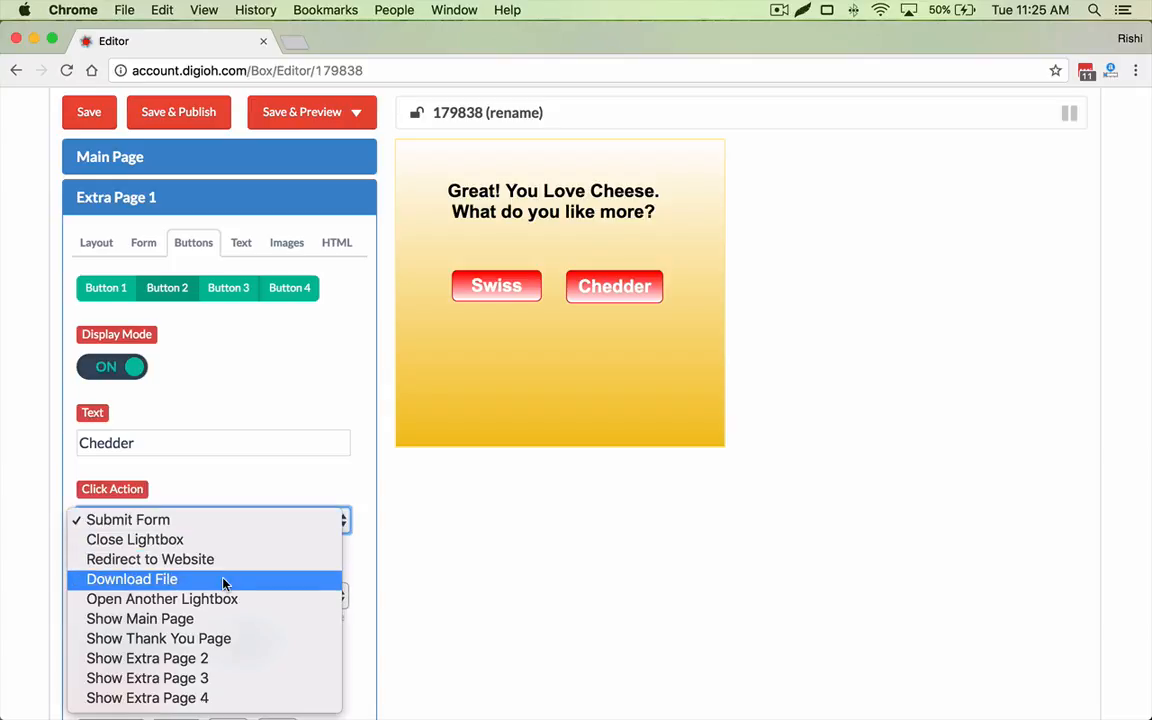
{"action": "left_click", "coordinate": [217, 641]}
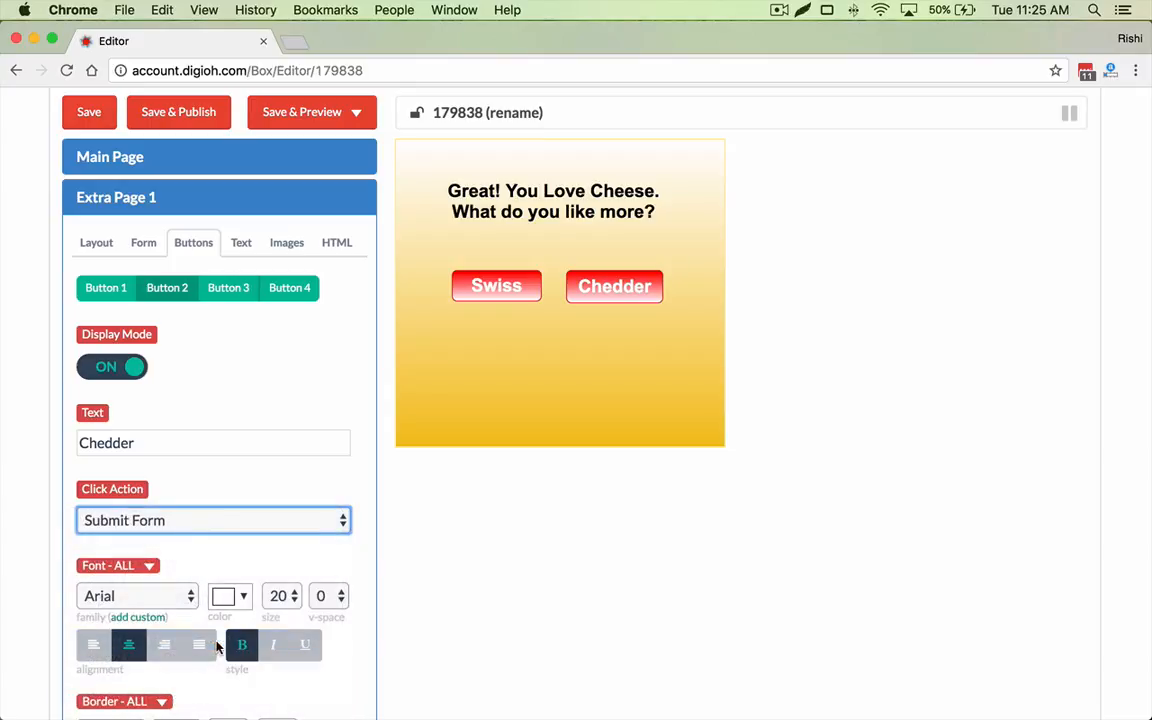
Turn on the name and email form on Extra Page 4 and move it down to the middle of the page.
{"action": "left_click", "coordinate": [485, 293]}
{"action": "scroll", "coordinate": [390, 535], "scroll_direction": "down", "scroll_amount": 10}
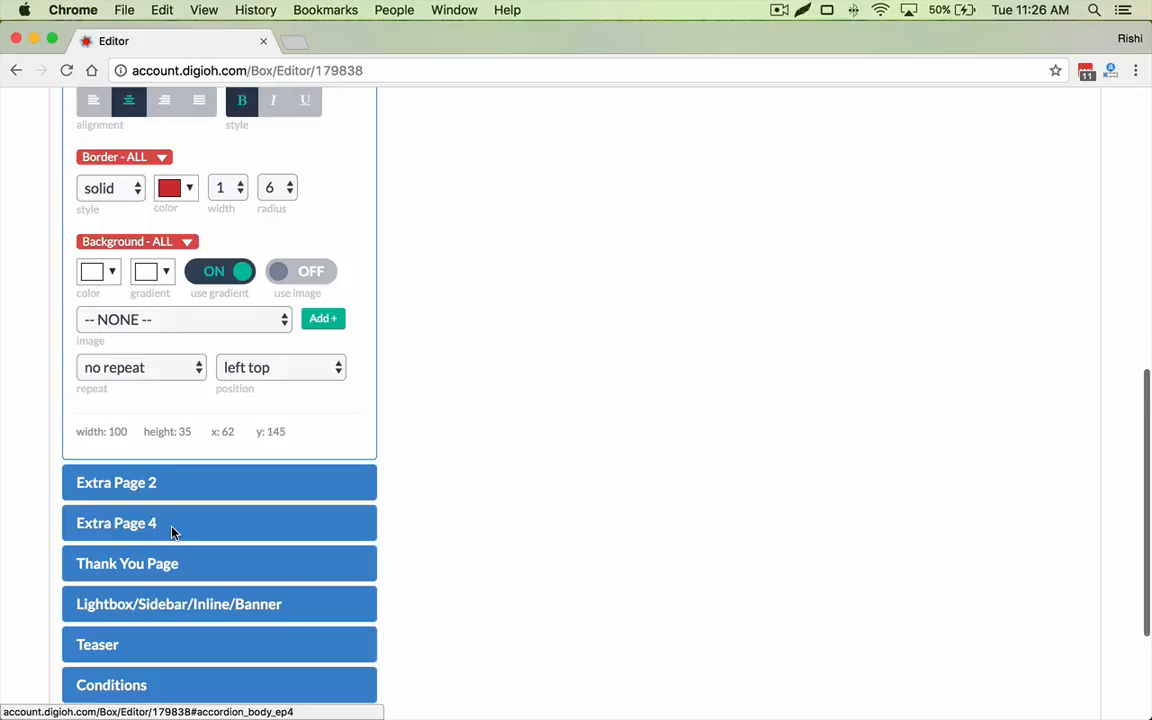
{"action": "left_click", "coordinate": [173, 531]}
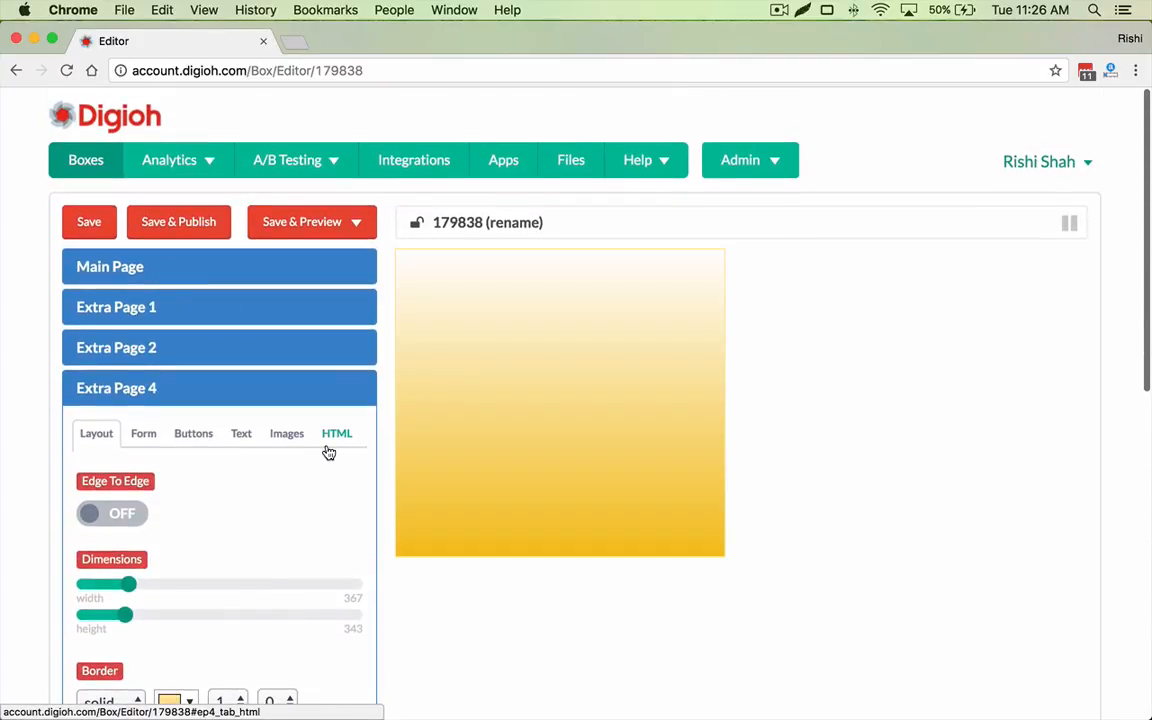
{"action": "left_click", "coordinate": [145, 433]}
{"action": "left_click", "coordinate": [115, 513]}
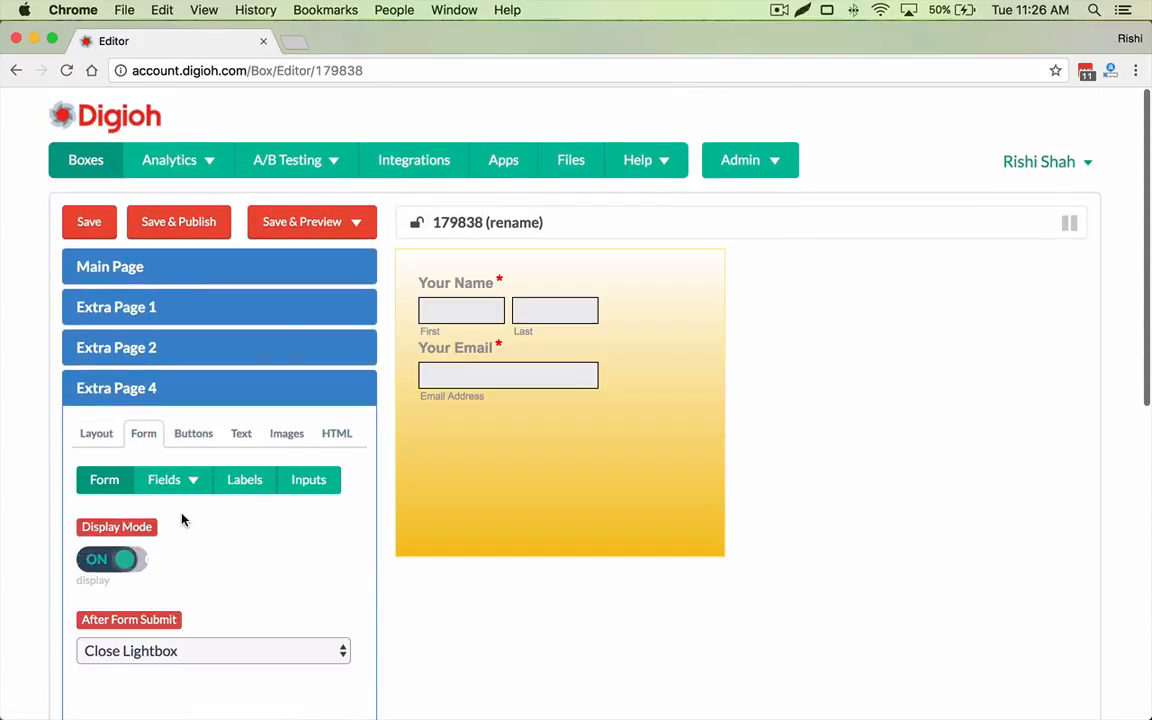
{"action": "left_click_drag", "start_coordinate": [522, 337], "coordinate": [560, 429]}
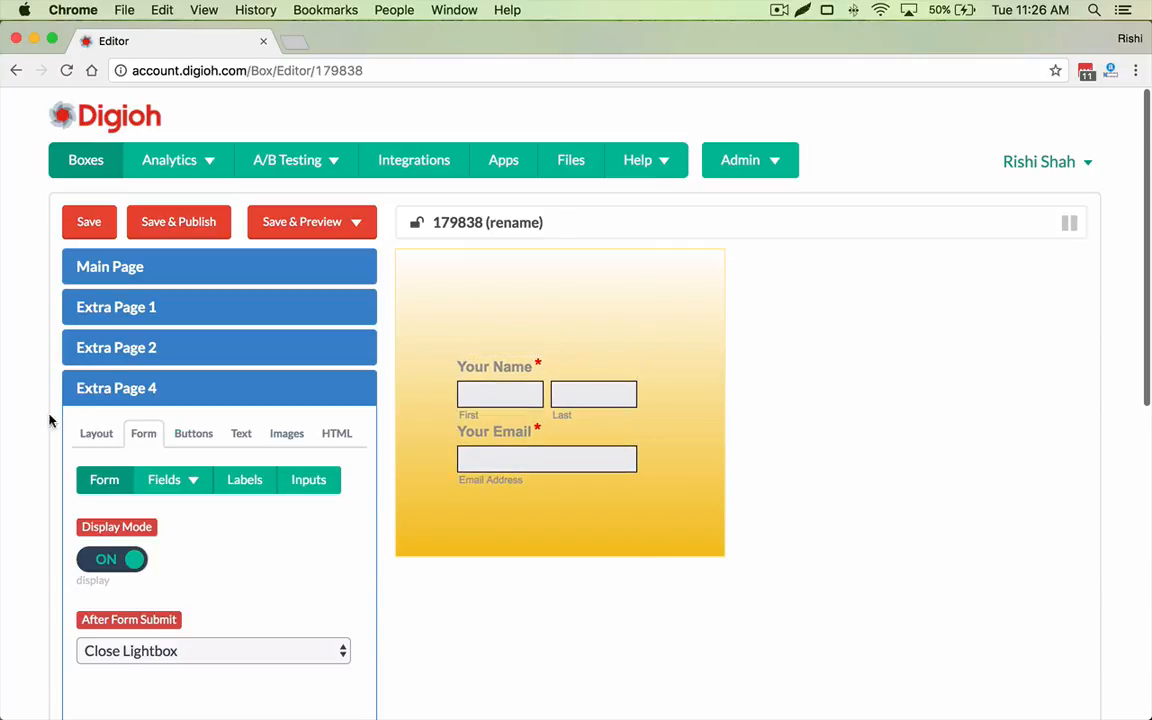
Turn on Text 1 on Extra Page 4 and set its text to "Great You Like".
{"action": "left_click", "coordinate": [192, 434]}
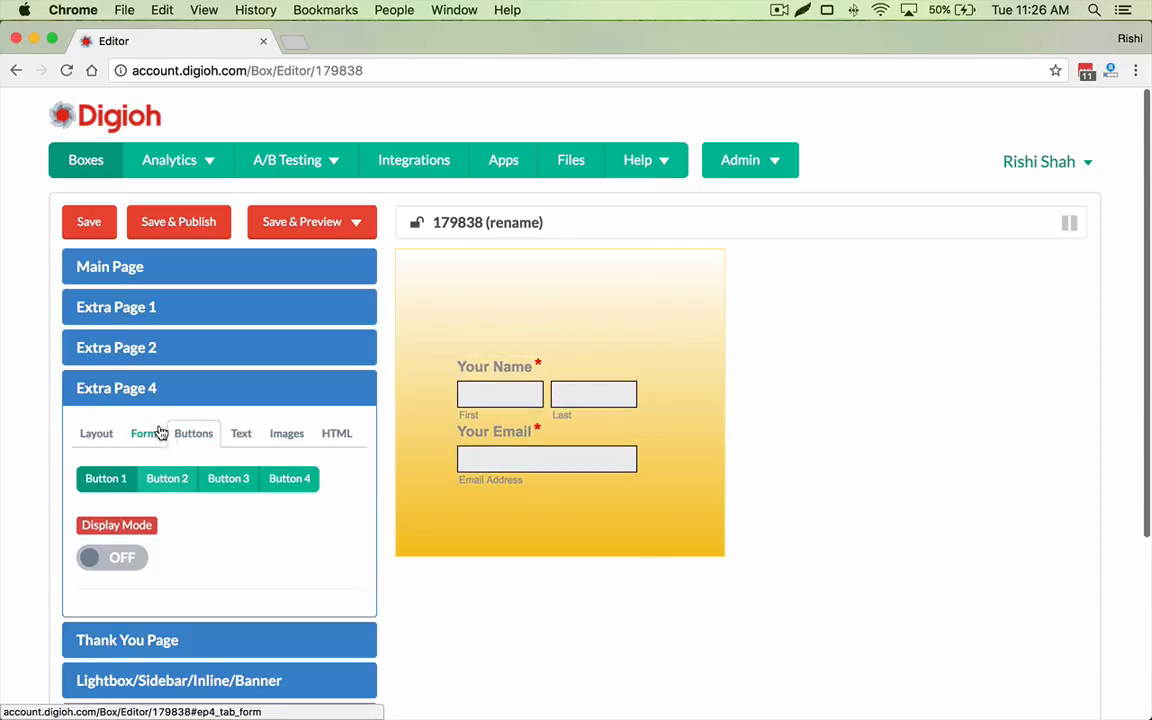
{"action": "left_click", "coordinate": [238, 434]}
{"action": "left_click", "coordinate": [116, 557]}
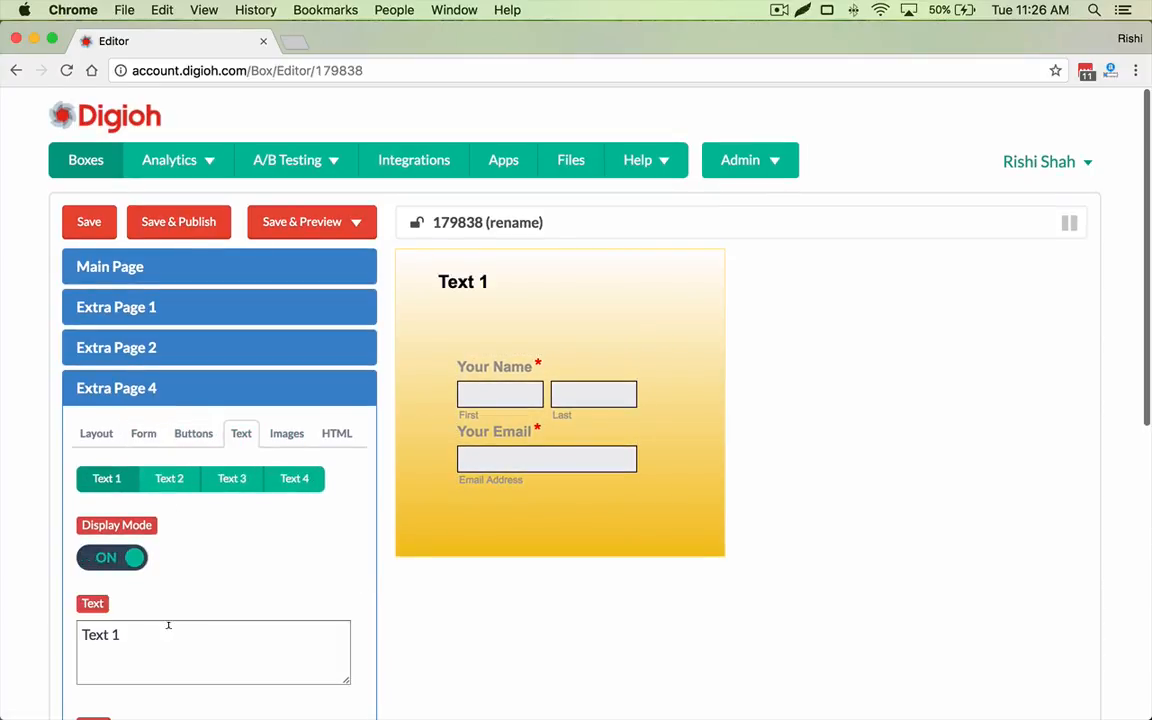
{"action": "triple_click", "coordinate": [167, 626]}
{"action": "type", "text": "Great "}
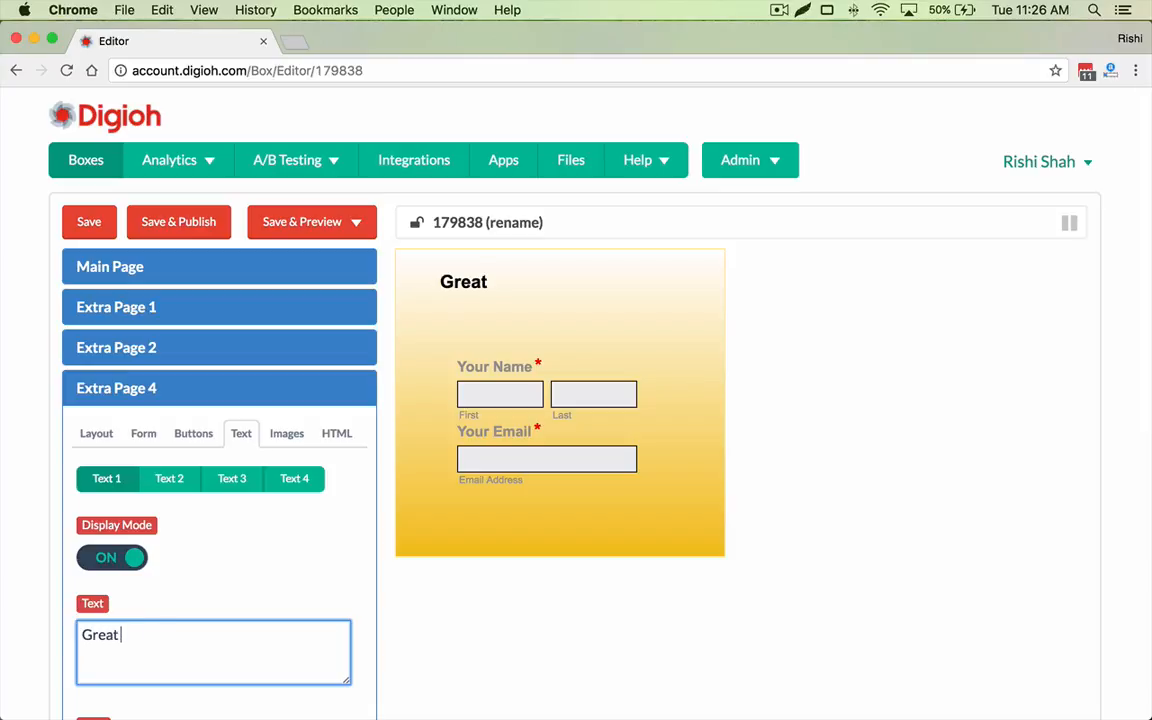
{"action": "type", "text": "You Like"}
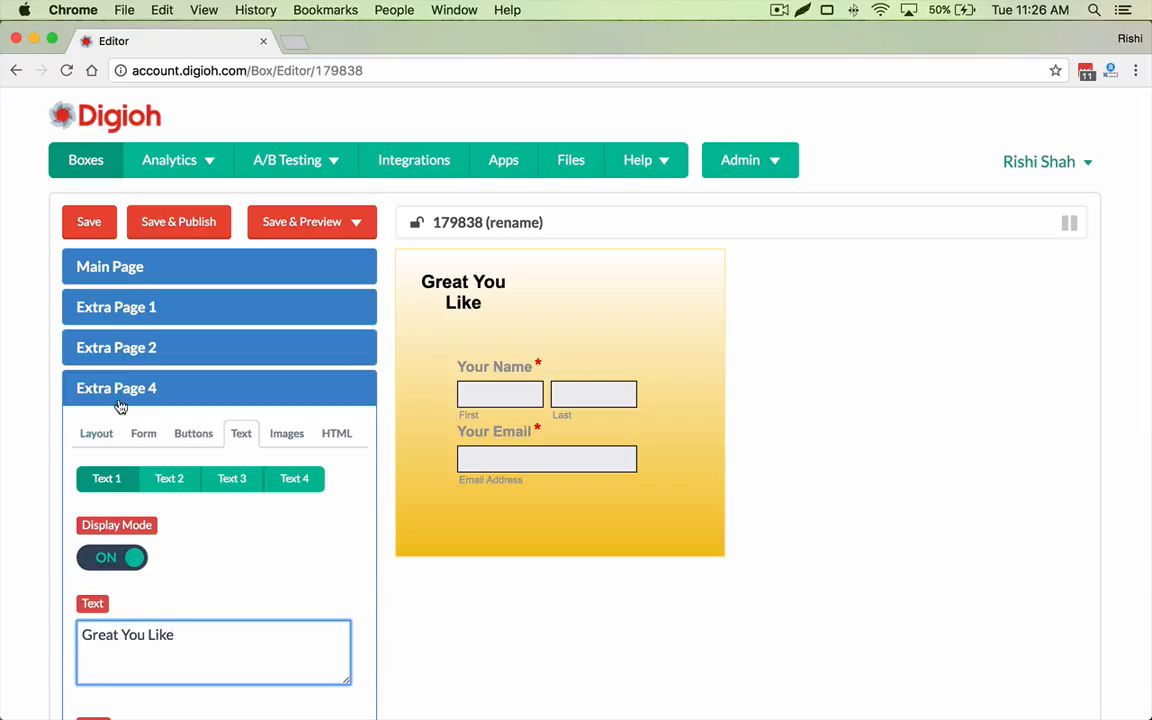
Check on Extra Page 1 which page the Swiss button's click action shows.
{"action": "left_click", "coordinate": [138, 350]}
{"action": "left_click", "coordinate": [138, 350]}
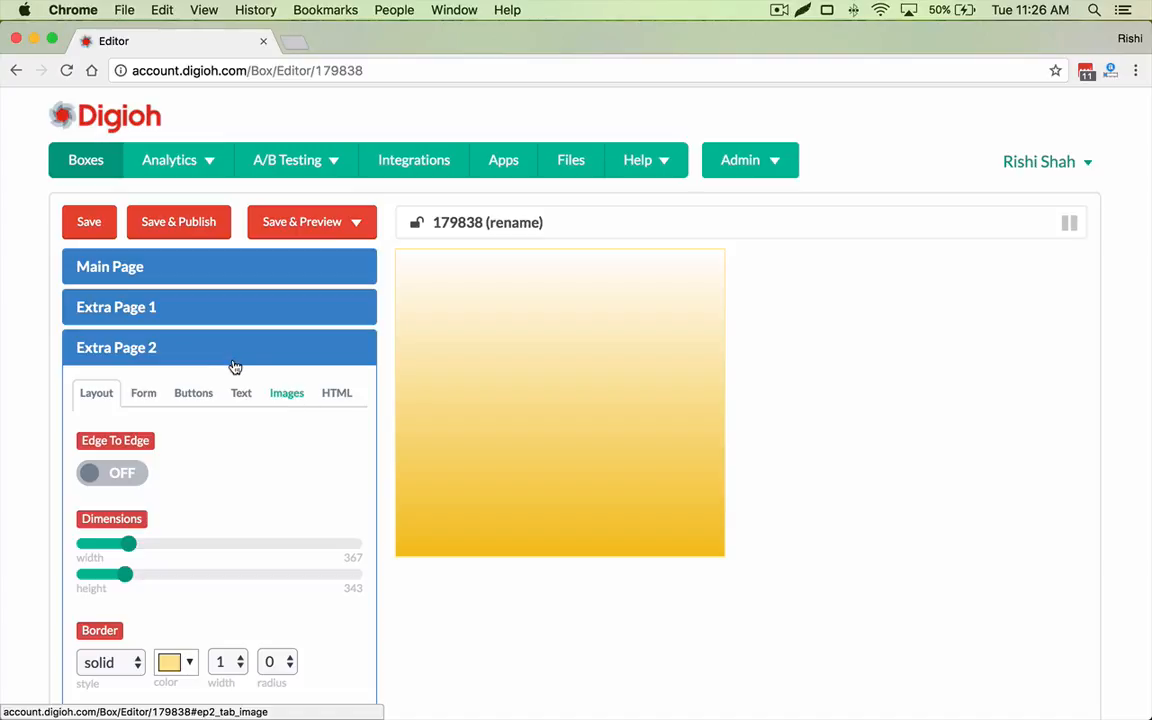
{"action": "left_click", "coordinate": [188, 310]}
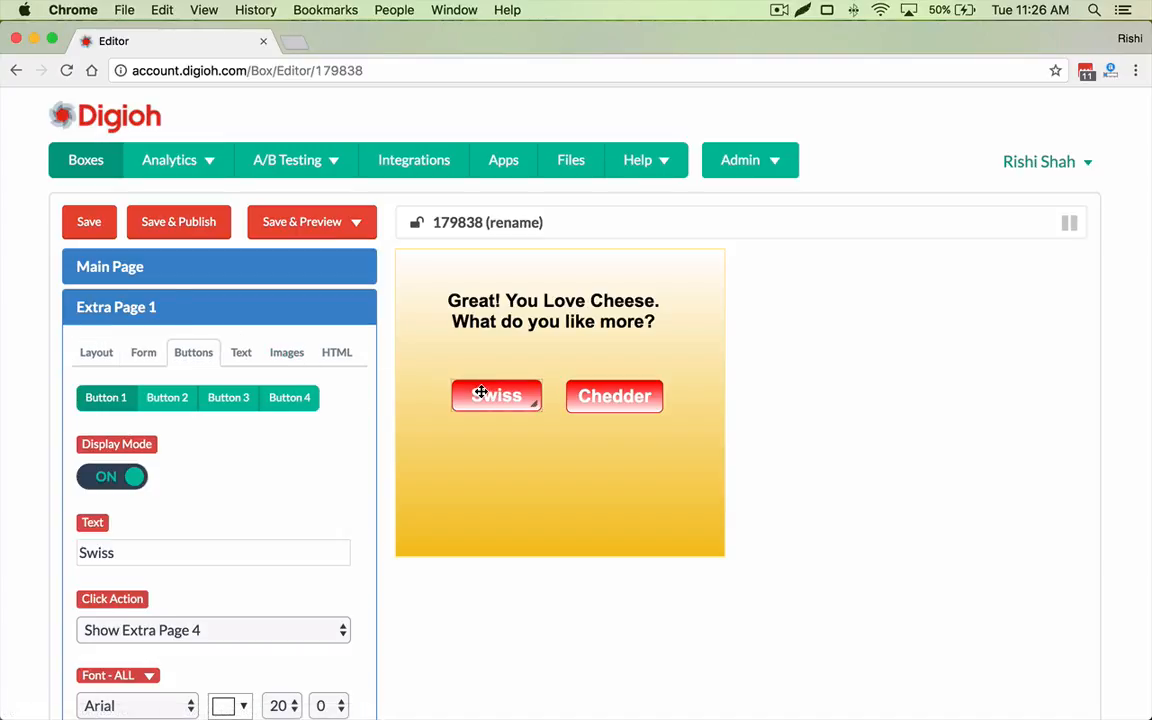
Reopen Extra Page 4 and widen its headline text box so the text fits on one line.
{"action": "scroll", "coordinate": [93, 473], "scroll_direction": "down", "scroll_amount": 10}
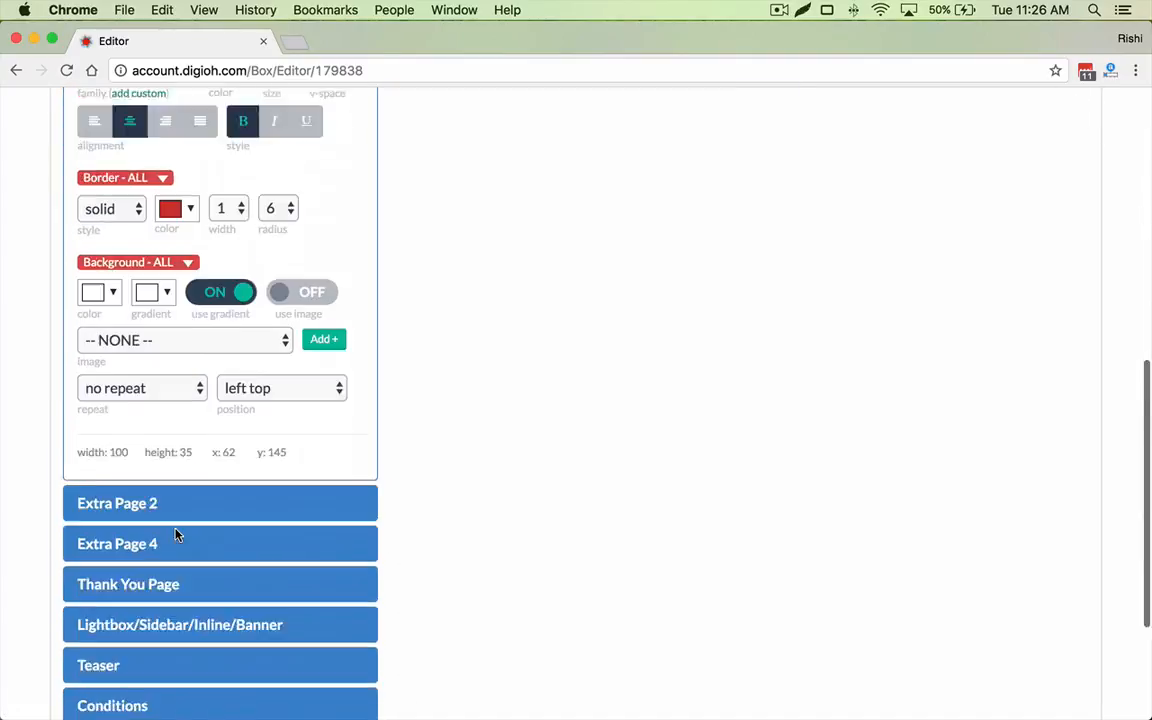
{"action": "scroll", "coordinate": [170, 510], "scroll_direction": "down", "scroll_amount": 2}
{"action": "left_click", "coordinate": [158, 440]}
{"action": "scroll", "coordinate": [154, 445], "scroll_direction": "up", "scroll_amount": 5}
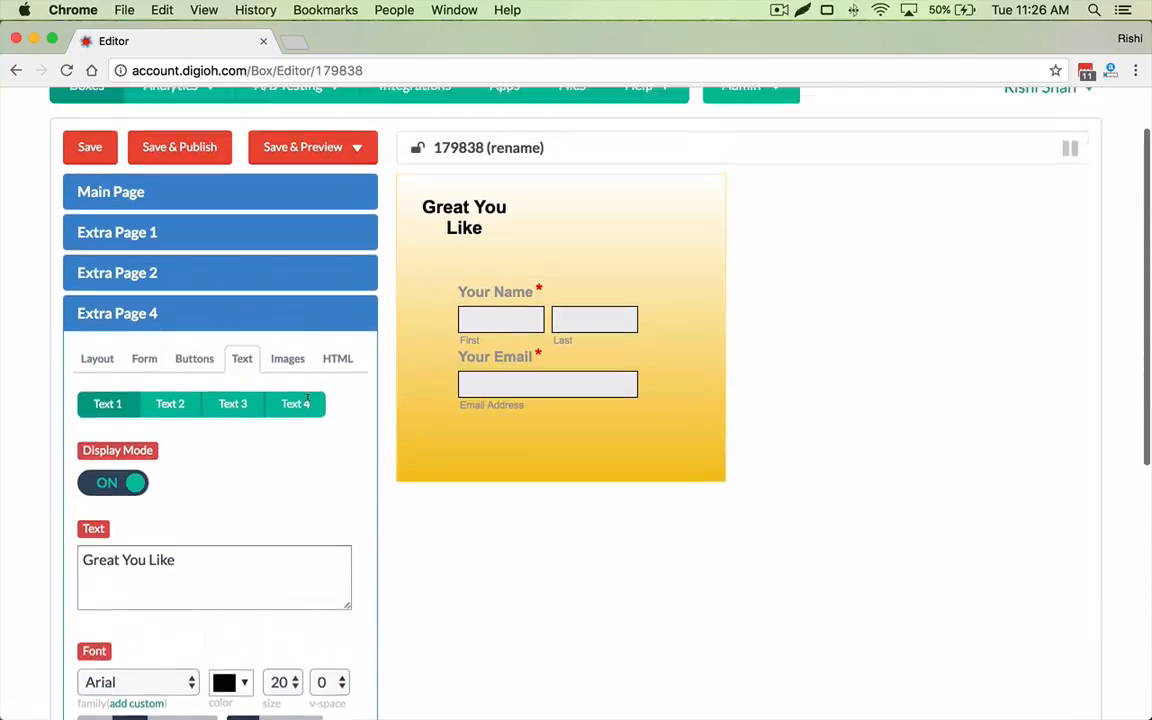
{"action": "left_click_drag", "start_coordinate": [507, 312], "coordinate": [638, 303]}
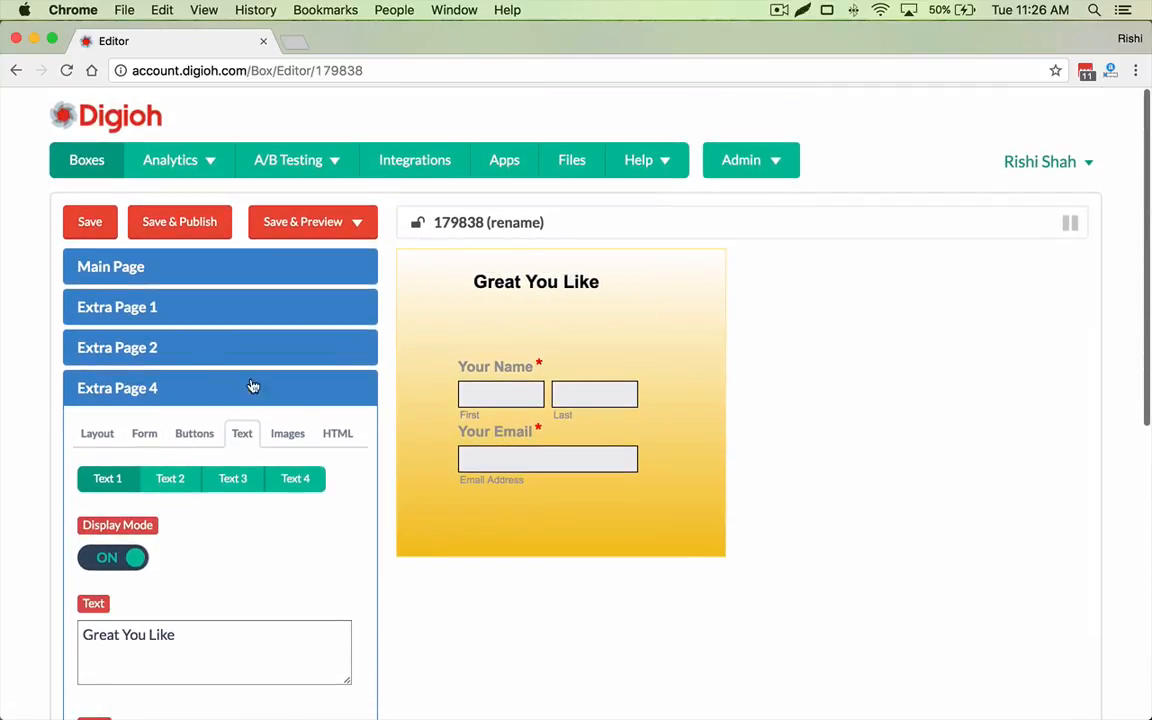
Recheck the button settings on Extra Page 1 and return to Extra Page 4.
{"action": "left_click", "coordinate": [149, 305]}
{"action": "scroll", "coordinate": [265, 465], "scroll_direction": "down", "scroll_amount": 10}
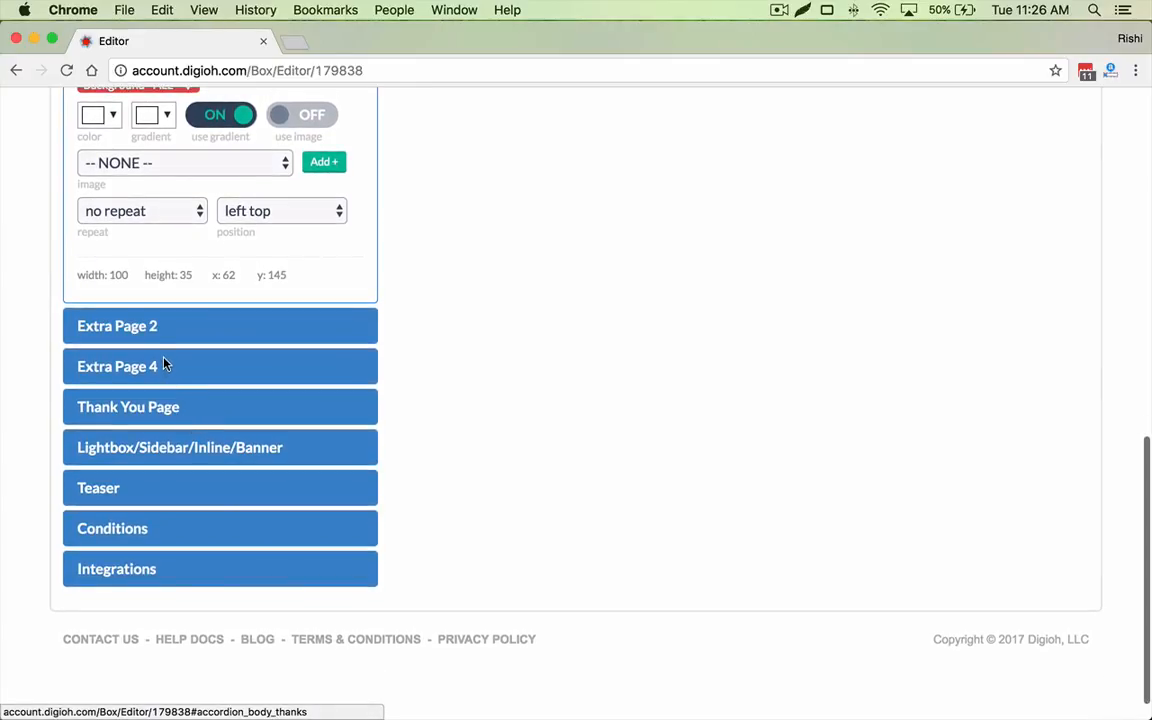
{"action": "left_click", "coordinate": [166, 368]}
{"action": "left_click", "coordinate": [149, 388]}
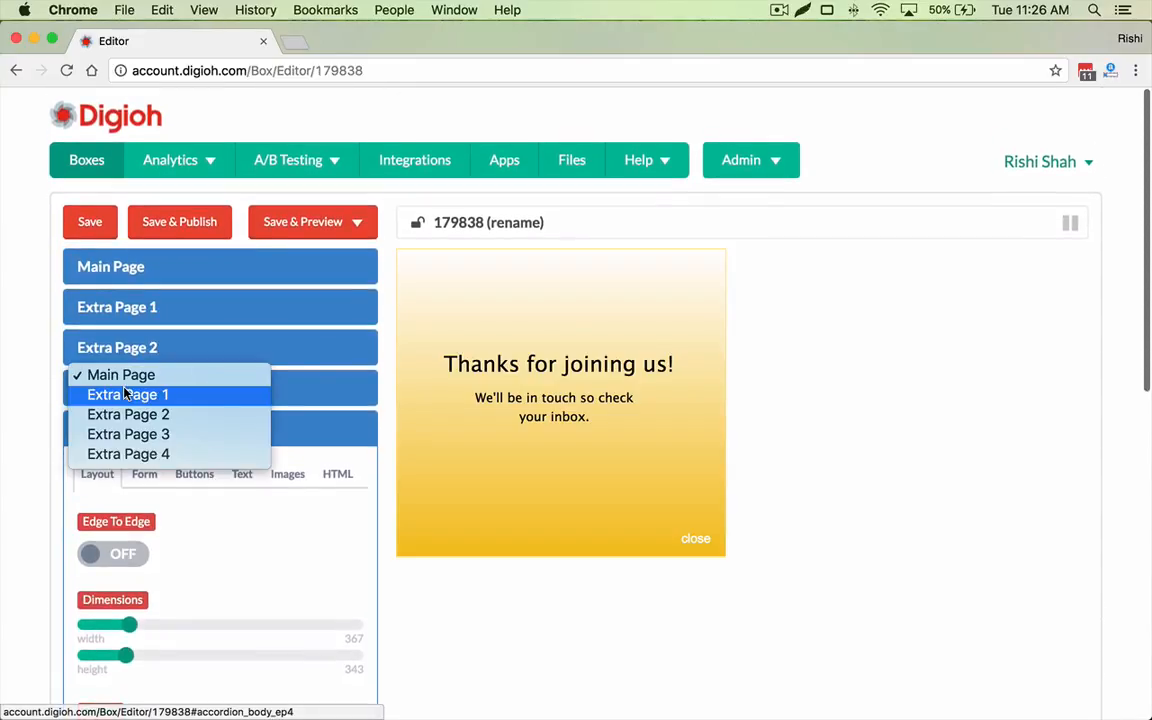
{"action": "left_click", "coordinate": [319, 389]}
{"action": "left_click", "coordinate": [286, 393]}
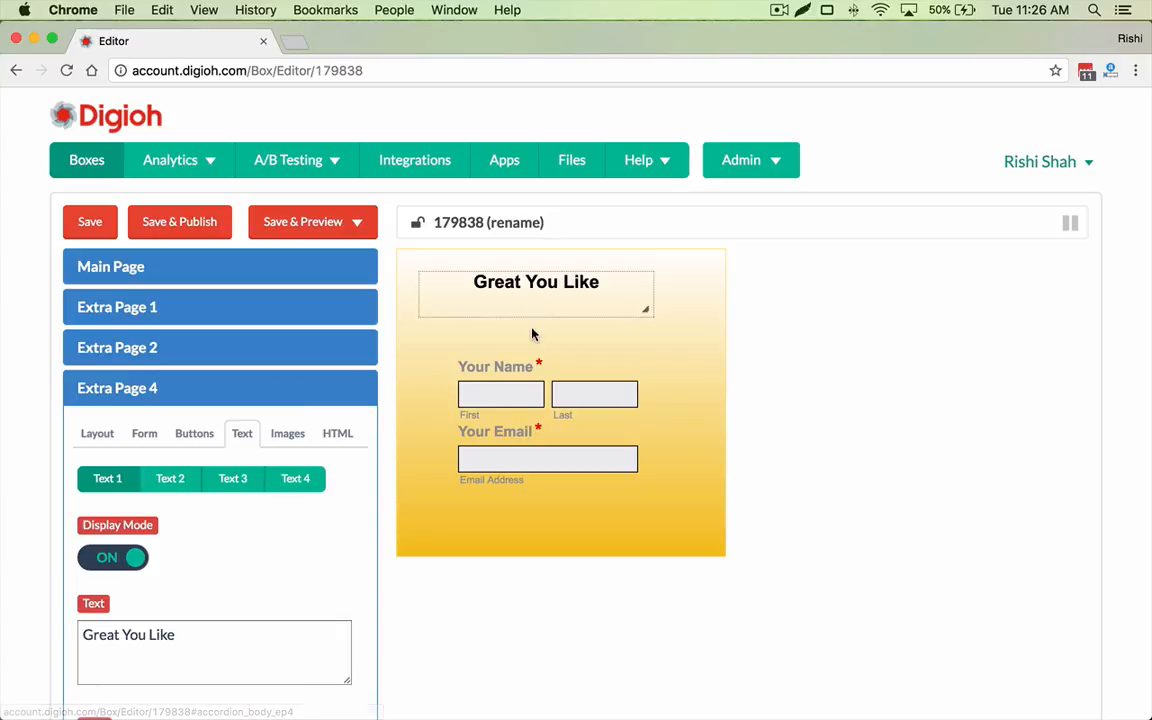
Complete the Extra Page 4 headline so it reads "Great You Like Swiss!".
{"action": "left_click", "coordinate": [221, 636]}
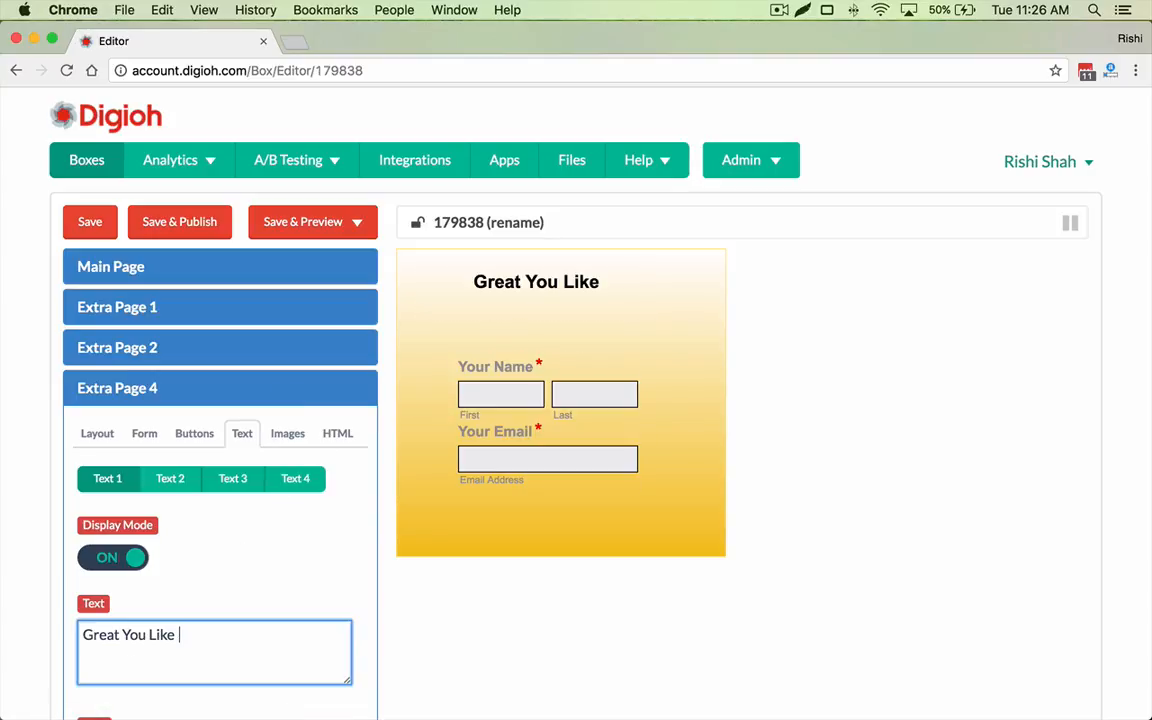
{"action": "type", "text": "Swisse"}
{"action": "key", "text": "BackSpace"}
{"action": "type", "text": "!"}
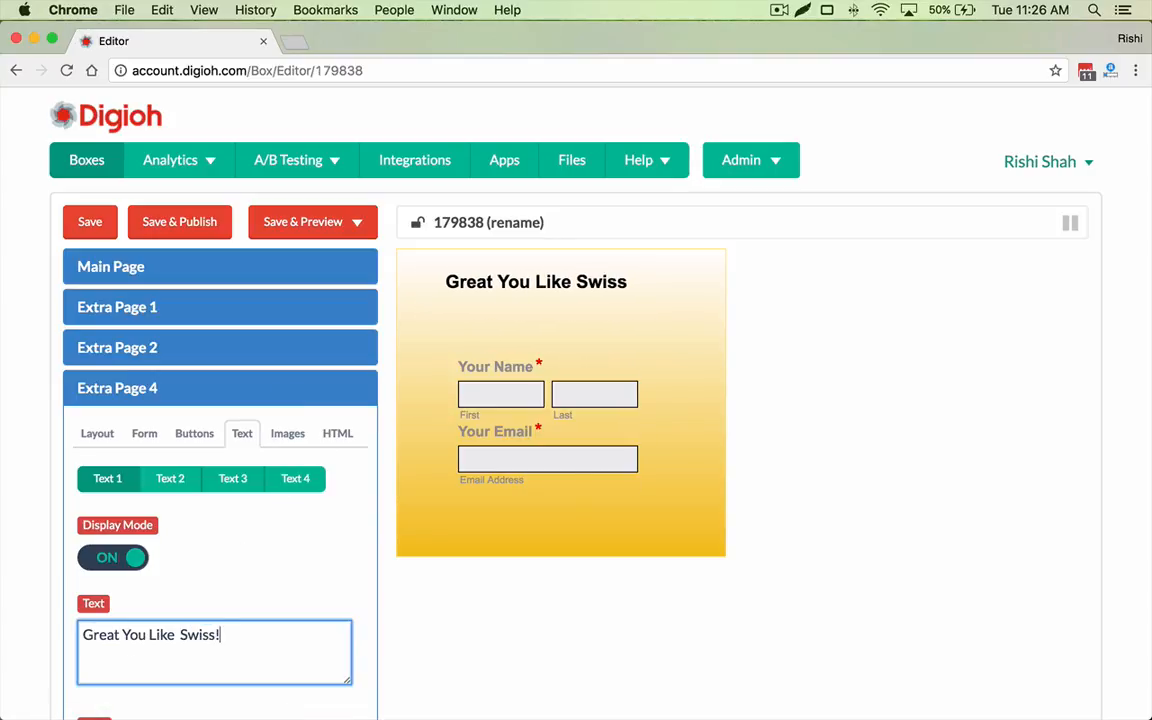
Reword the Extra Page 4 headline as "Great You Like Swiss Cheese! Enter Info here for your Free Swiss Cheese Platter!".
{"action": "type", "text": "Ch"}
{"action": "key", "text": "BackSpace"}
{"action": "key", "text": "BackSpace"}
{"action": "key", "text": "BackSpace"}
{"action": "type", "text": "Ch"}
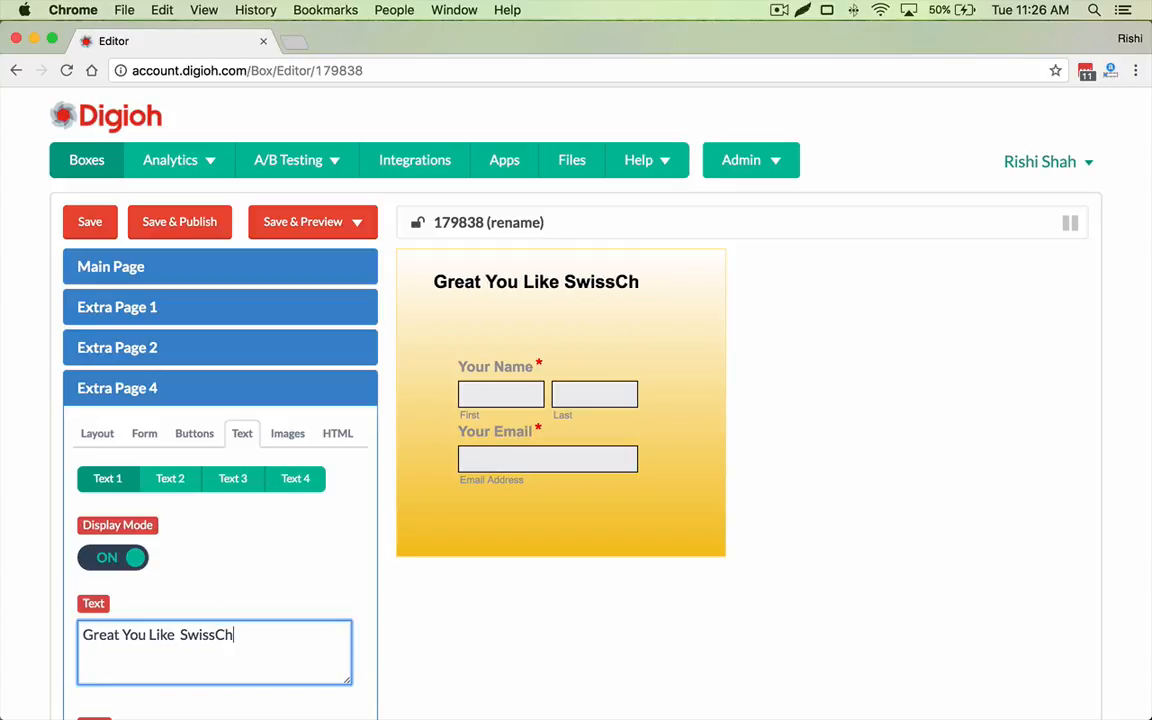
{"action": "key", "text": "BackSpace"}
{"action": "key", "text": "BackSpace"}
{"action": "type", "text": "Cheese! EnTer You"}
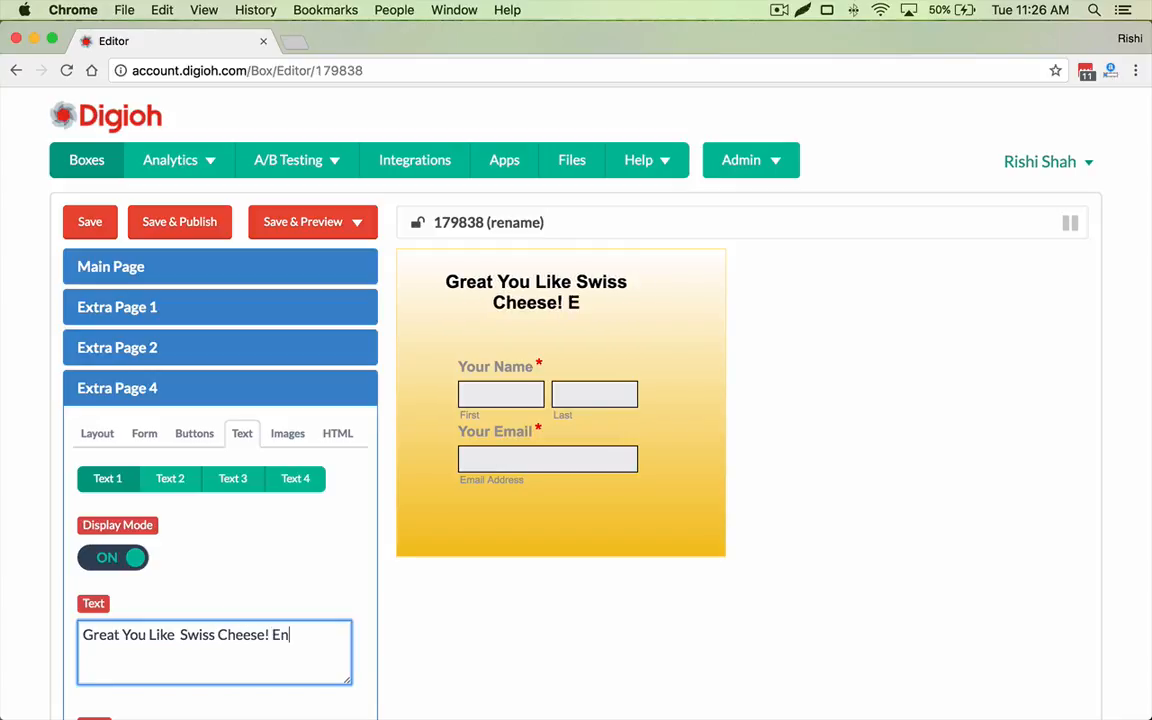
{"action": "key", "text": "BackSpace"}
{"action": "key", "text": "BackSpace"}
{"action": "key", "text": "BackSpace"}
{"action": "key", "text": "BackSpace"}
{"action": "key", "text": "BackSpace"}
{"action": "key", "text": "BackSpace"}
{"action": "key", "text": "BackSpace"}
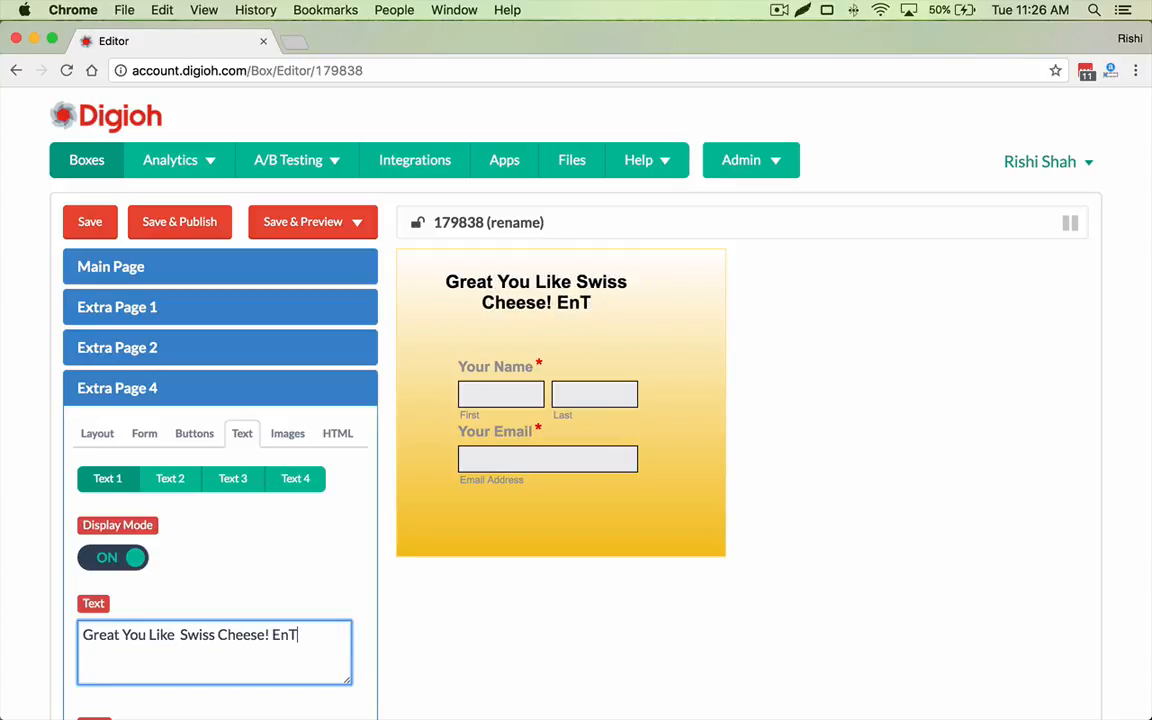
{"action": "type", "text": "ter Info her"}
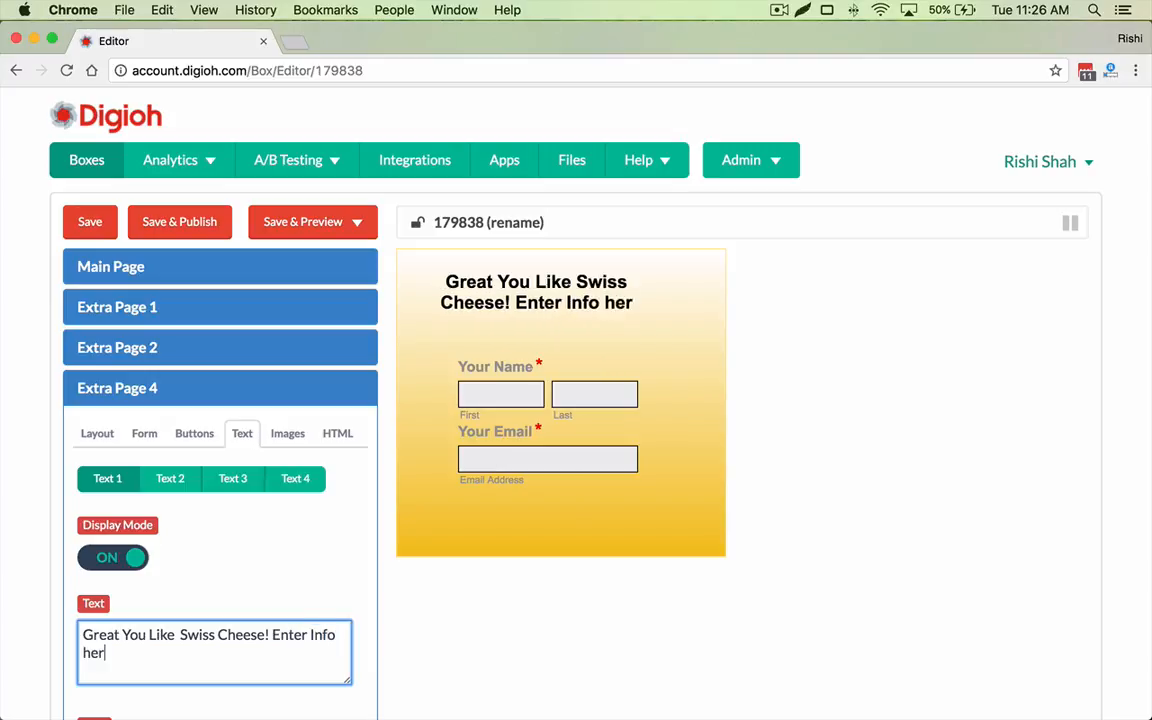
{"action": "type", "text": "e for your Free Swi"}
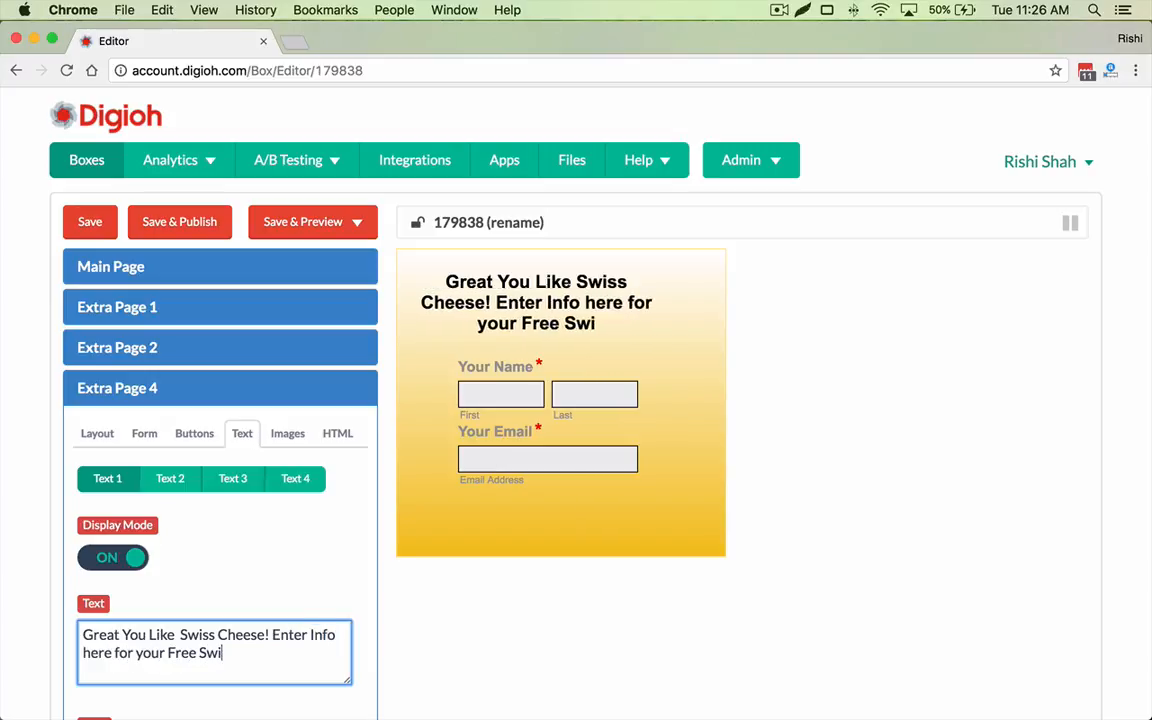
{"action": "type", "text": "ss Cheese P"}
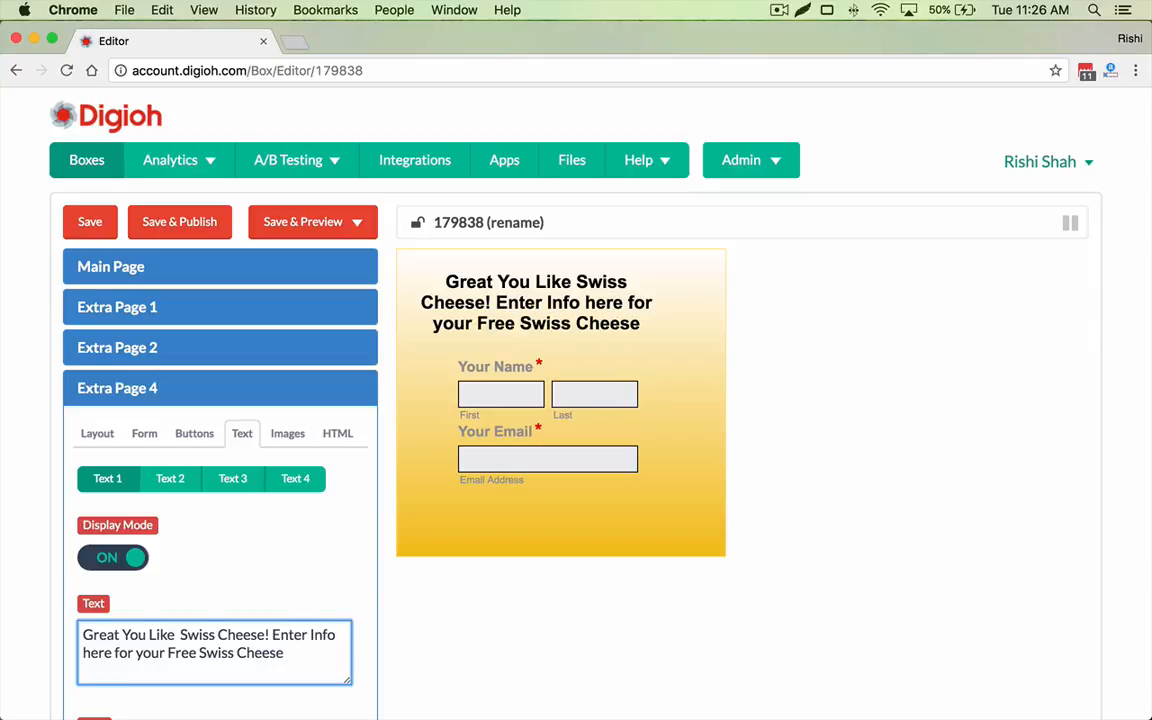
{"action": "type", "text": "latter!"}
Widen the Extra Page 4 headline text box so the text wraps onto three lines above the form.
{"action": "scroll", "coordinate": [222, 635], "scroll_direction": "up", "scroll_amount": 5}
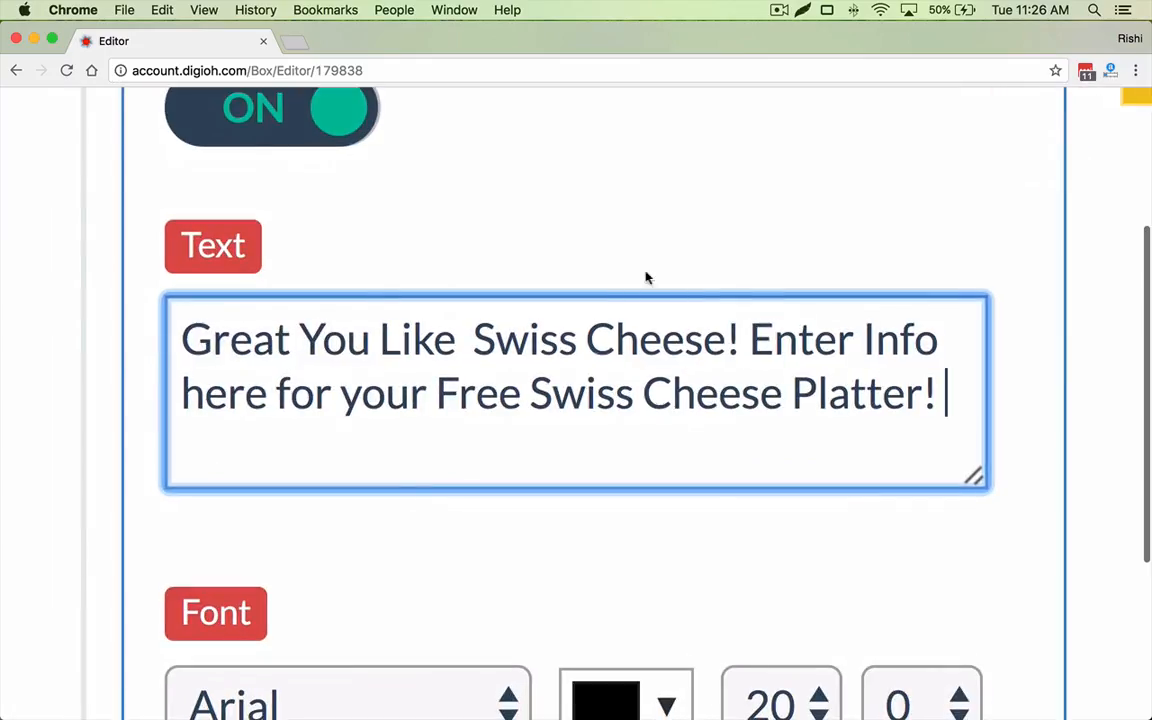
{"action": "scroll", "coordinate": [576, 246], "scroll_direction": "down", "scroll_amount": 5}
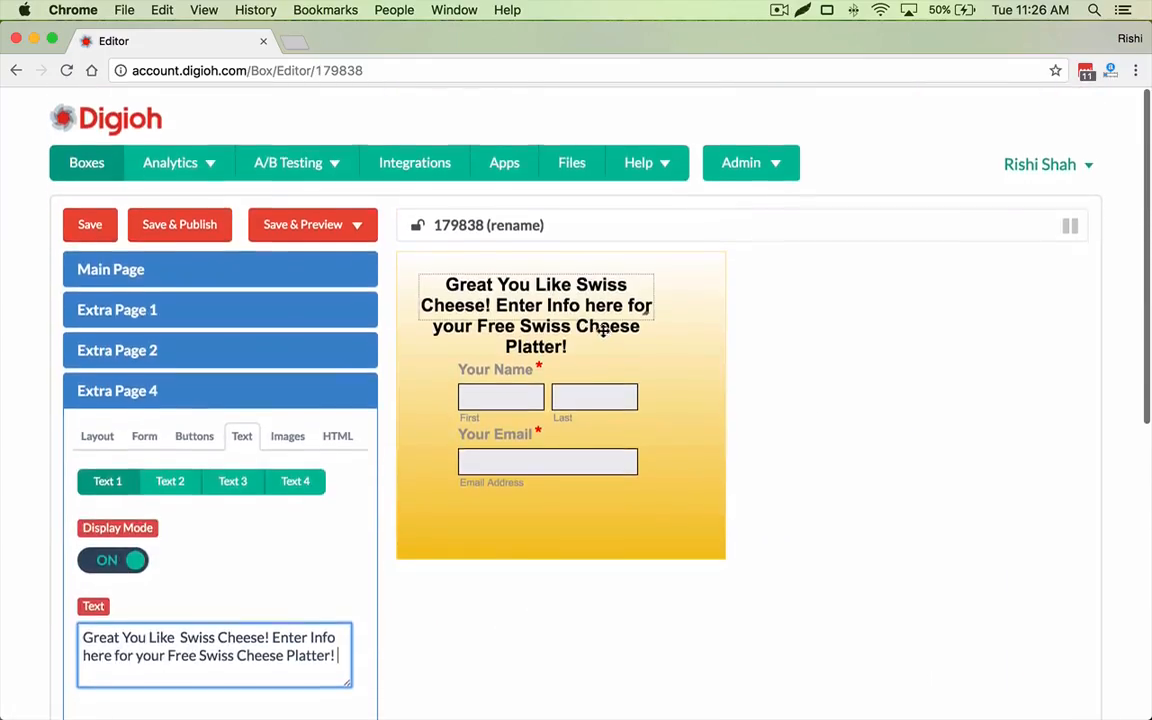
{"action": "left_click_drag", "start_coordinate": [648, 312], "coordinate": [718, 312]}
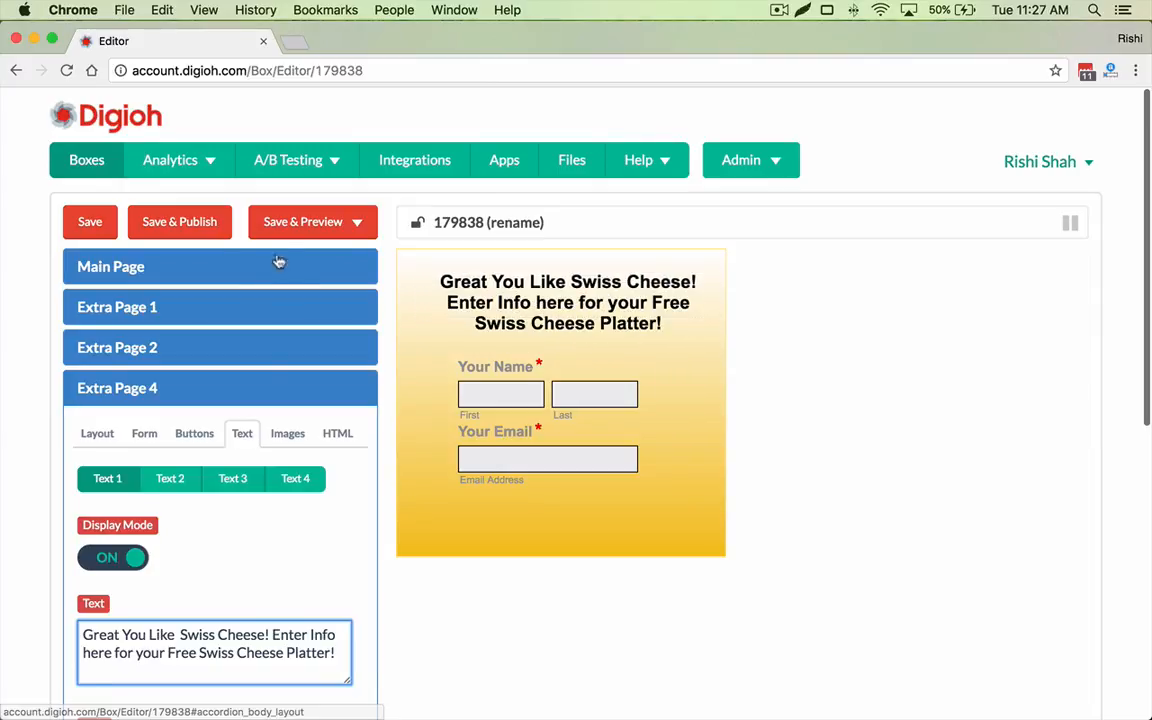
Save and preview the box on a blank site, answer Yes, choose Swiss, and close the preview.
{"action": "left_click", "coordinate": [285, 226]}
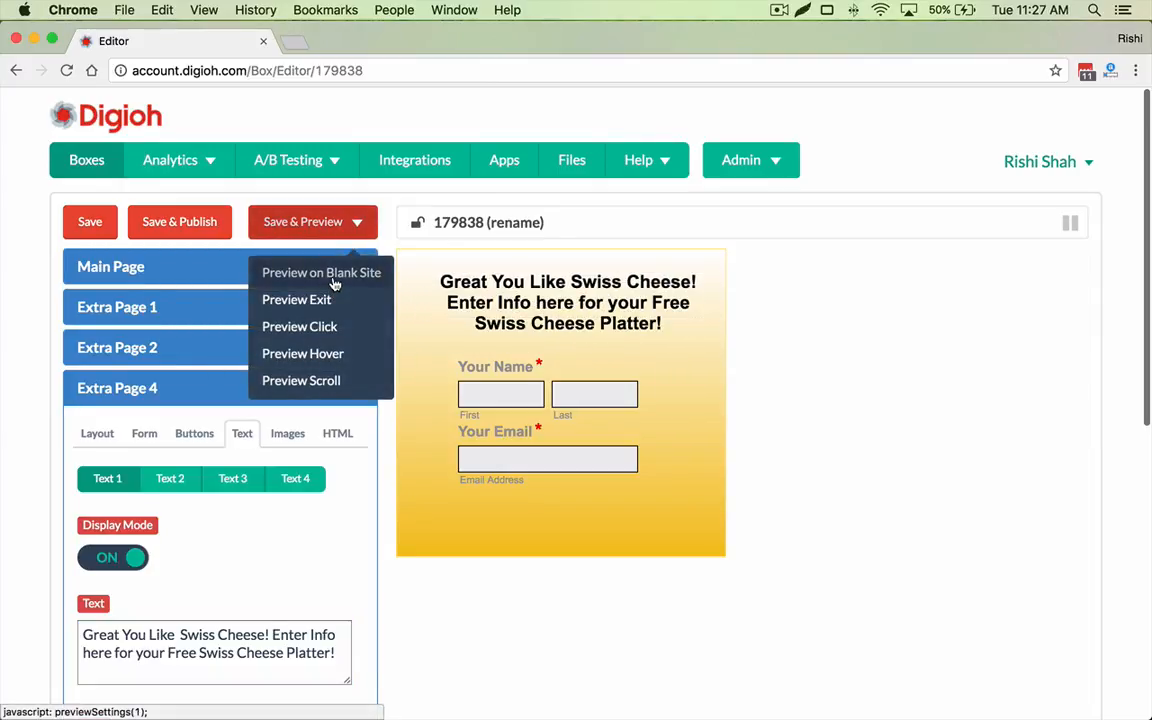
{"action": "left_click", "coordinate": [332, 277]}
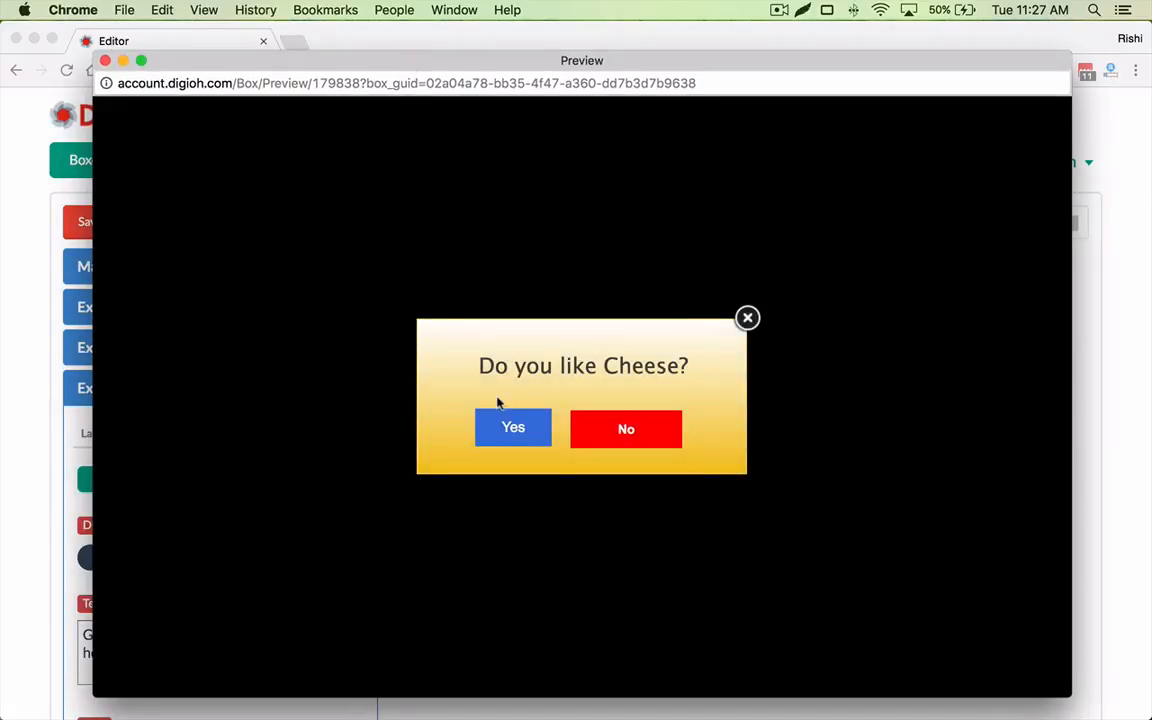
{"action": "left_click", "coordinate": [525, 430]}
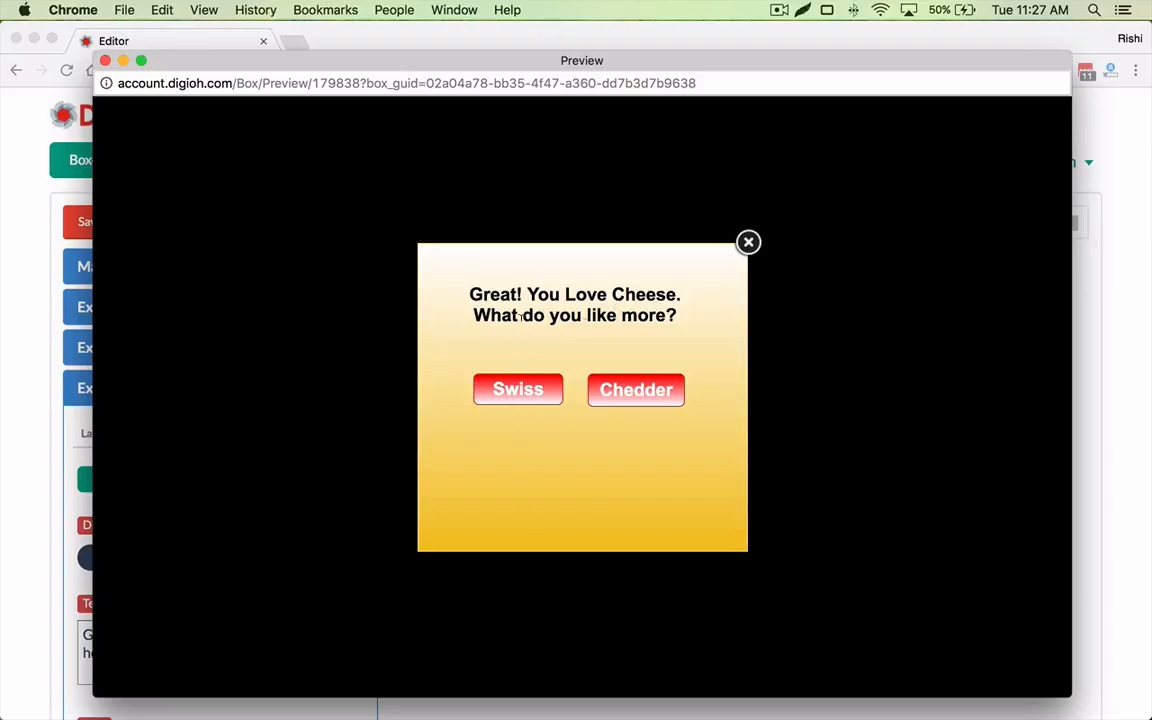
{"action": "left_click", "coordinate": [514, 400]}
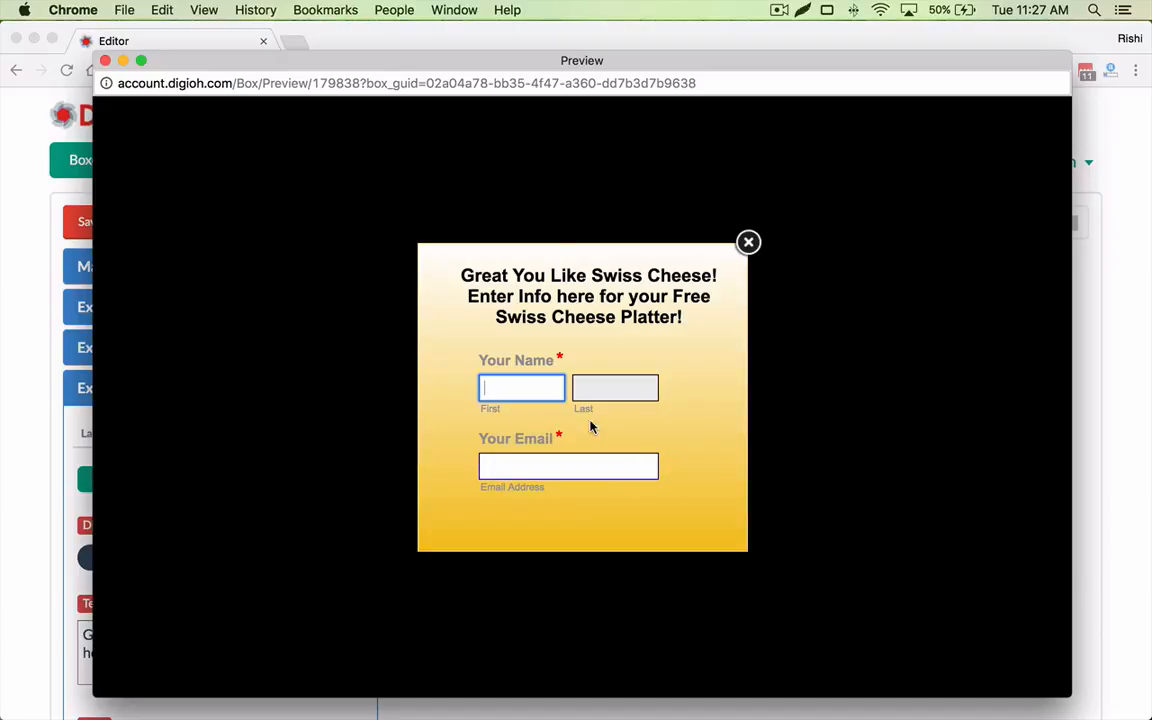
{"action": "left_click", "coordinate": [105, 62]}
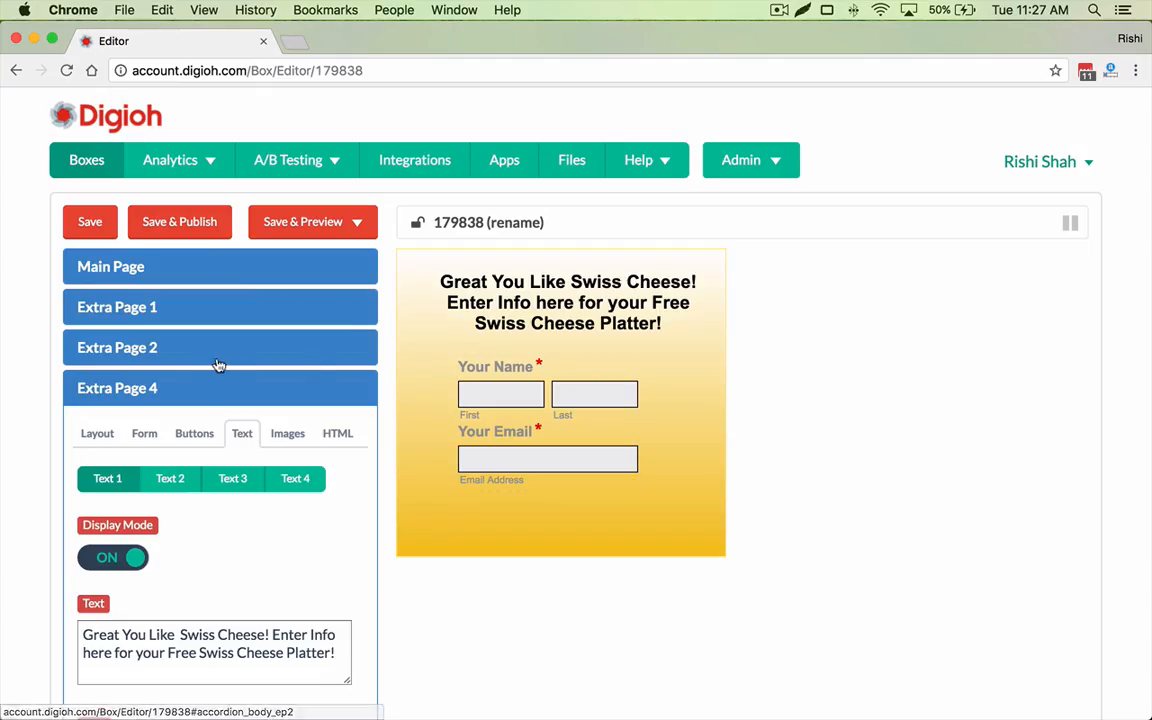
Check on Extra Page 1 which page the Chedder button's click action shows.
{"action": "left_click", "coordinate": [190, 313]}
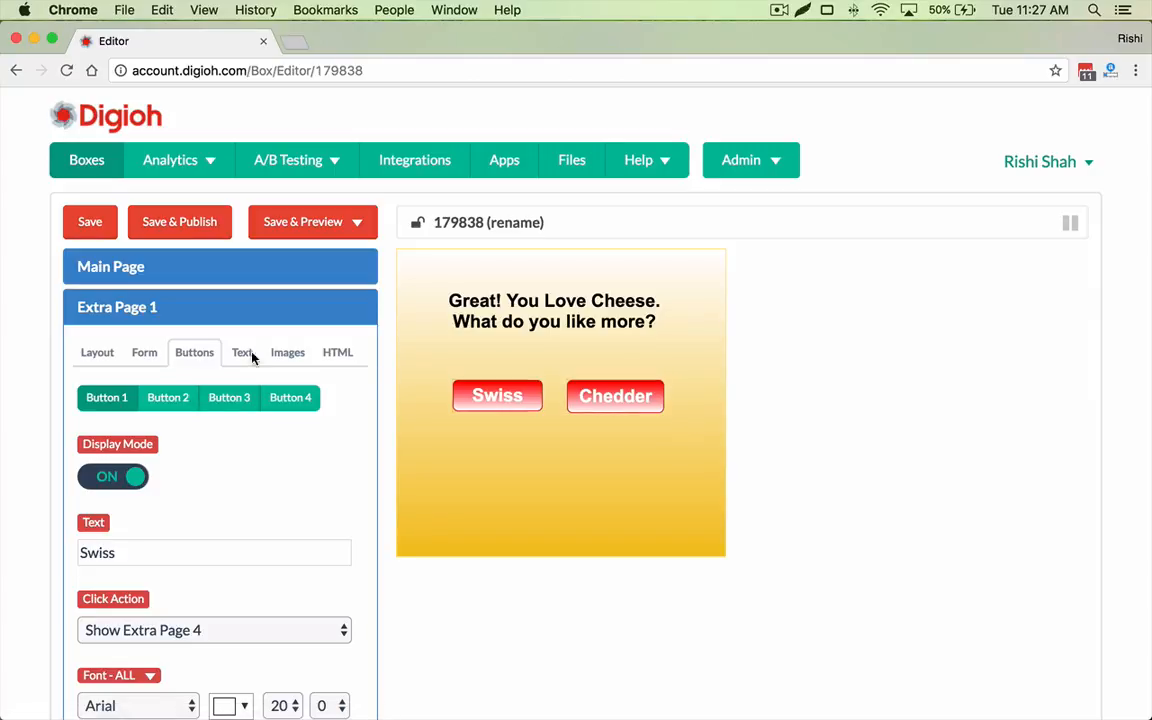
{"action": "scroll", "coordinate": [249, 357], "scroll_direction": "down", "scroll_amount": 10}
{"action": "scroll", "coordinate": [581, 231], "scroll_direction": "up", "scroll_amount": 5}
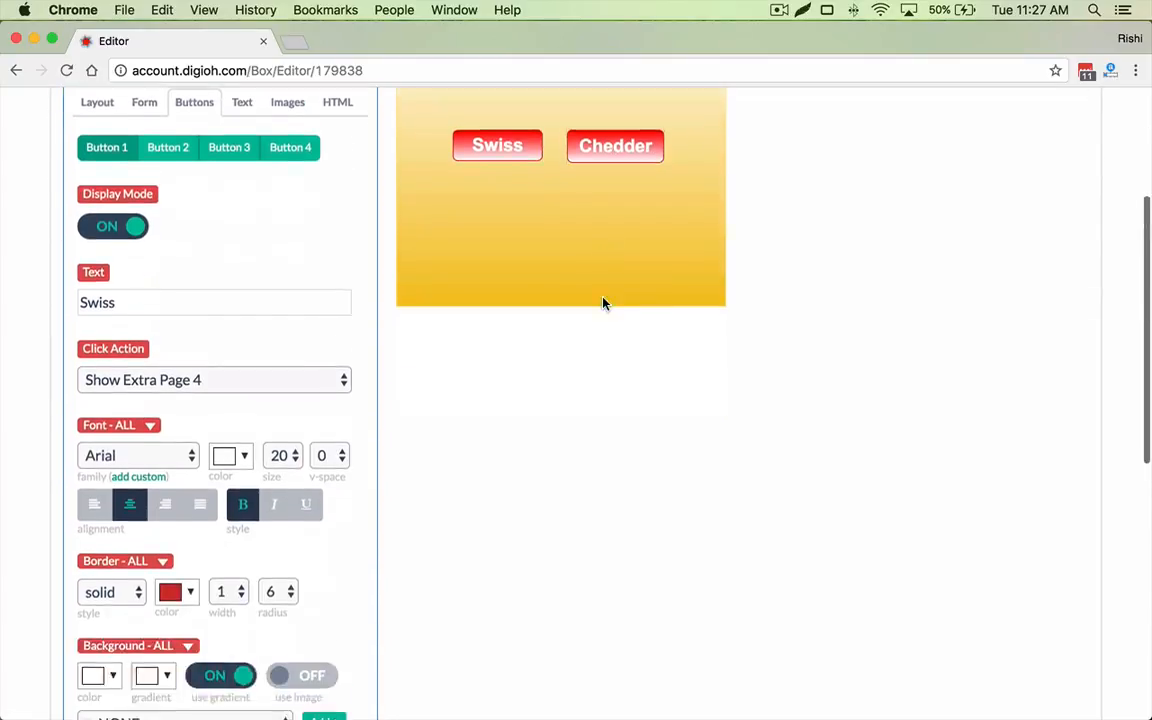
{"action": "scroll", "coordinate": [604, 303], "scroll_direction": "down", "scroll_amount": 4}
{"action": "left_click", "coordinate": [235, 609]}
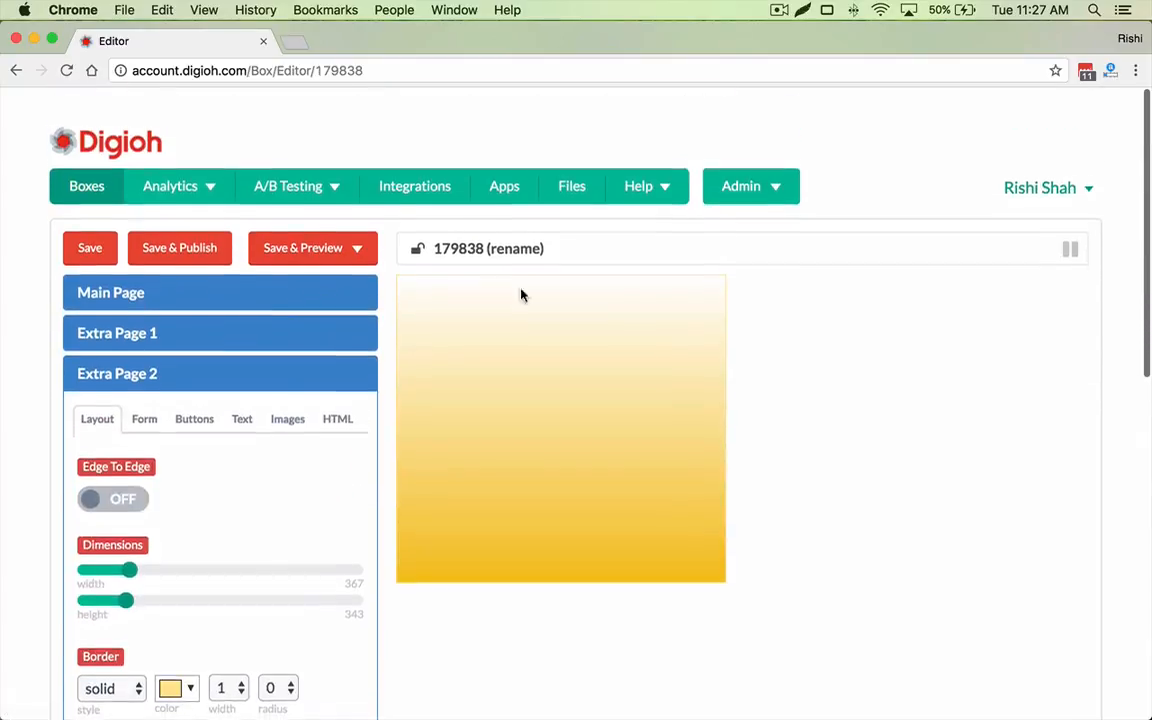
{"action": "left_click", "coordinate": [244, 303]}
{"action": "left_click", "coordinate": [601, 396]}
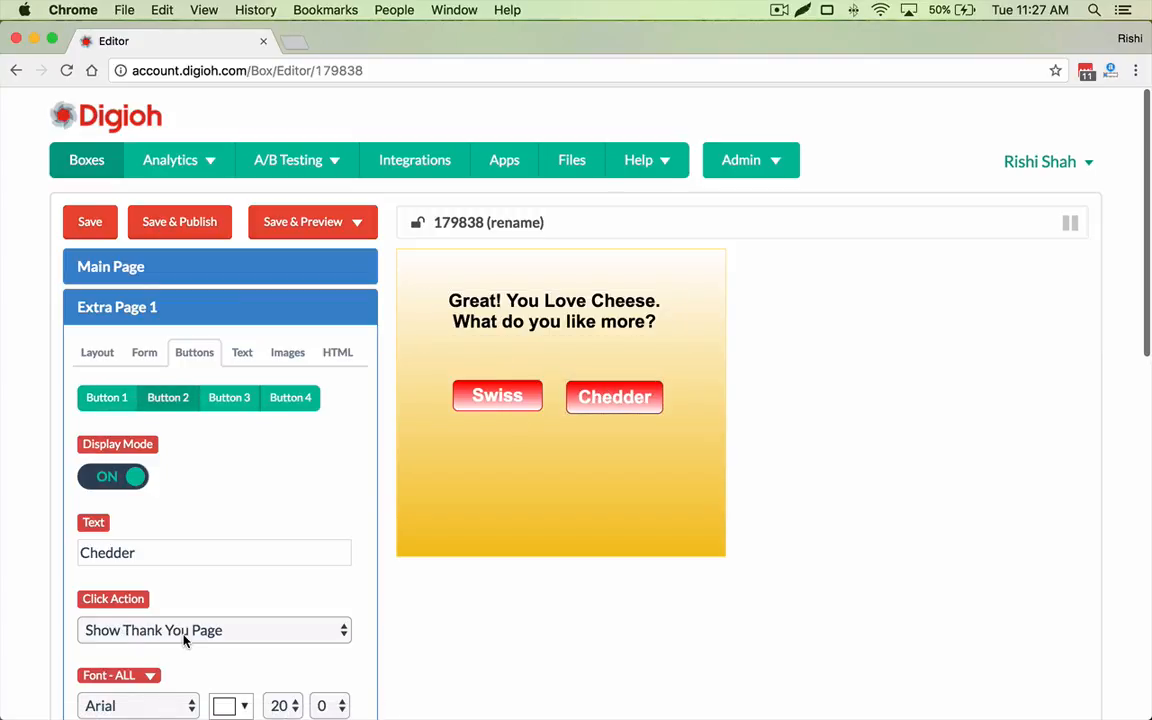
Move the Thank You Page headline higher and reword it as "Great You Love Cheddar!".
{"action": "scroll", "coordinate": [239, 602], "scroll_direction": "down", "scroll_amount": 10}
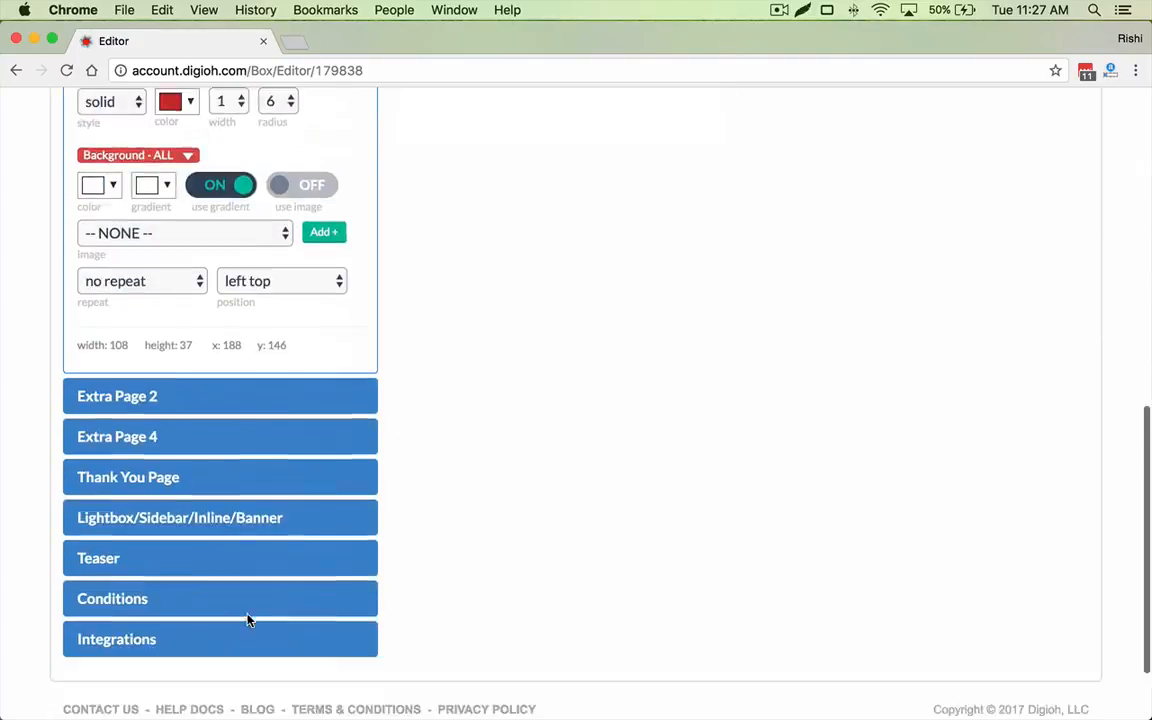
{"action": "left_click", "coordinate": [160, 408]}
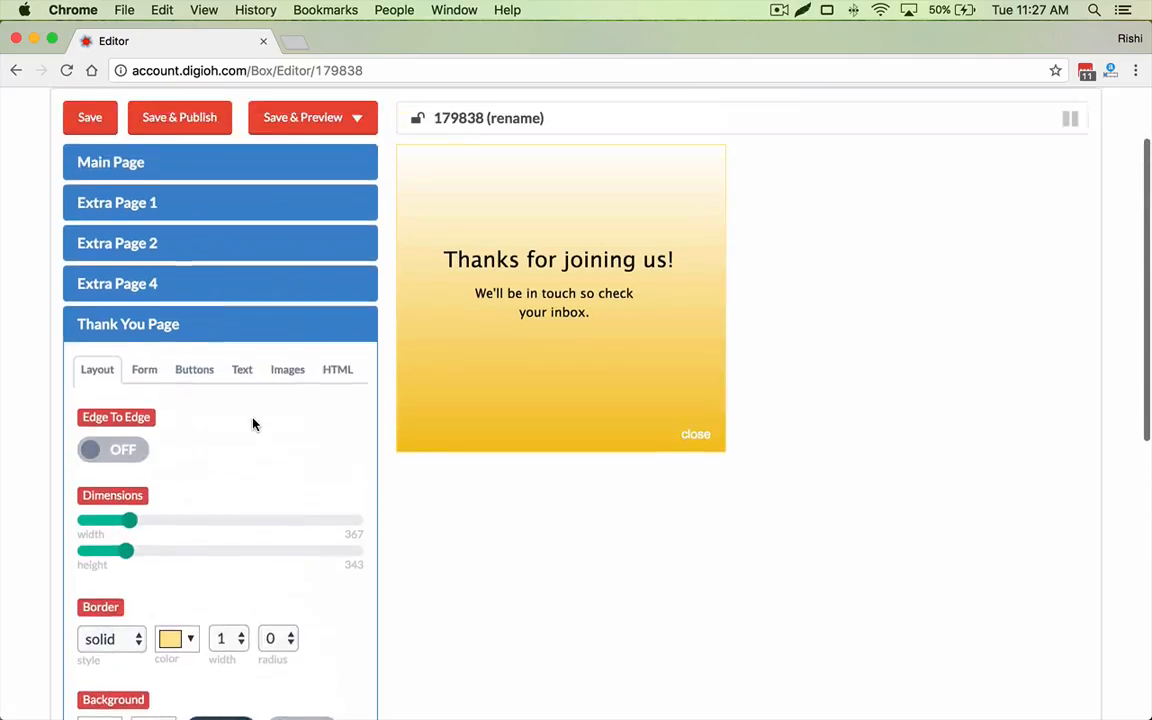
{"action": "left_click", "coordinate": [595, 290]}
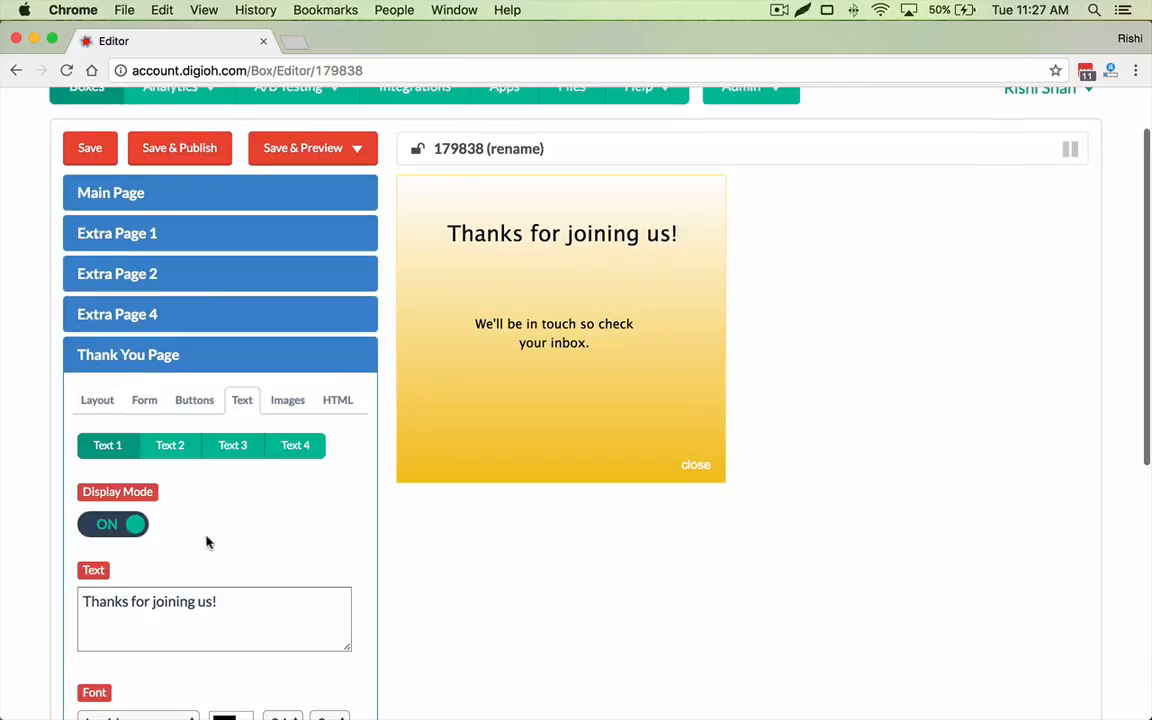
{"action": "triple_click", "coordinate": [200, 596]}
{"action": "type", "text": "Great Yo"}
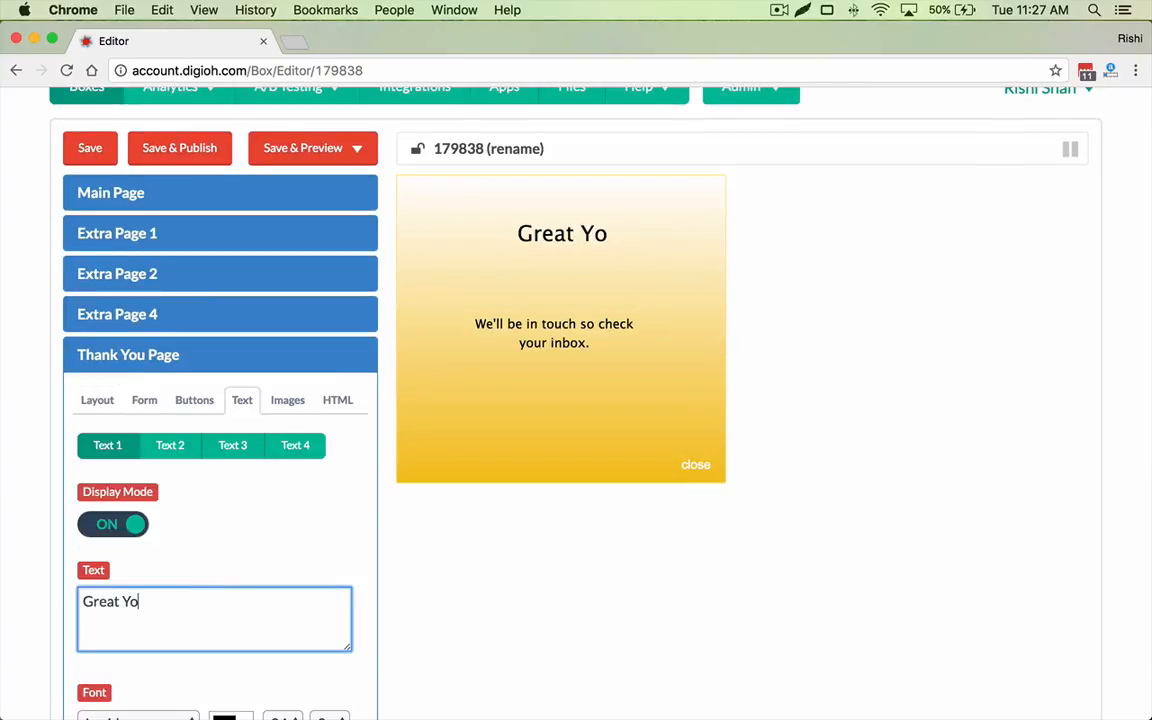
{"action": "type", "text": "u Love Chedder!~"}
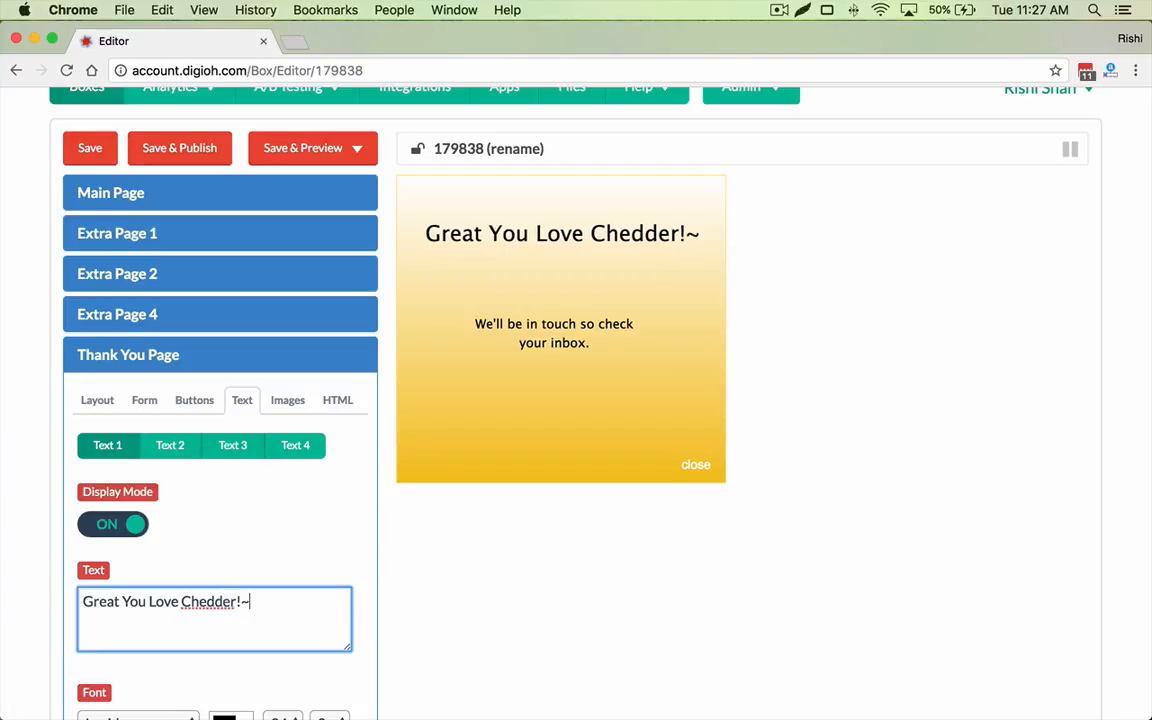
{"action": "right_click", "coordinate": [205, 600]}
{"action": "left_click", "coordinate": [260, 357]}
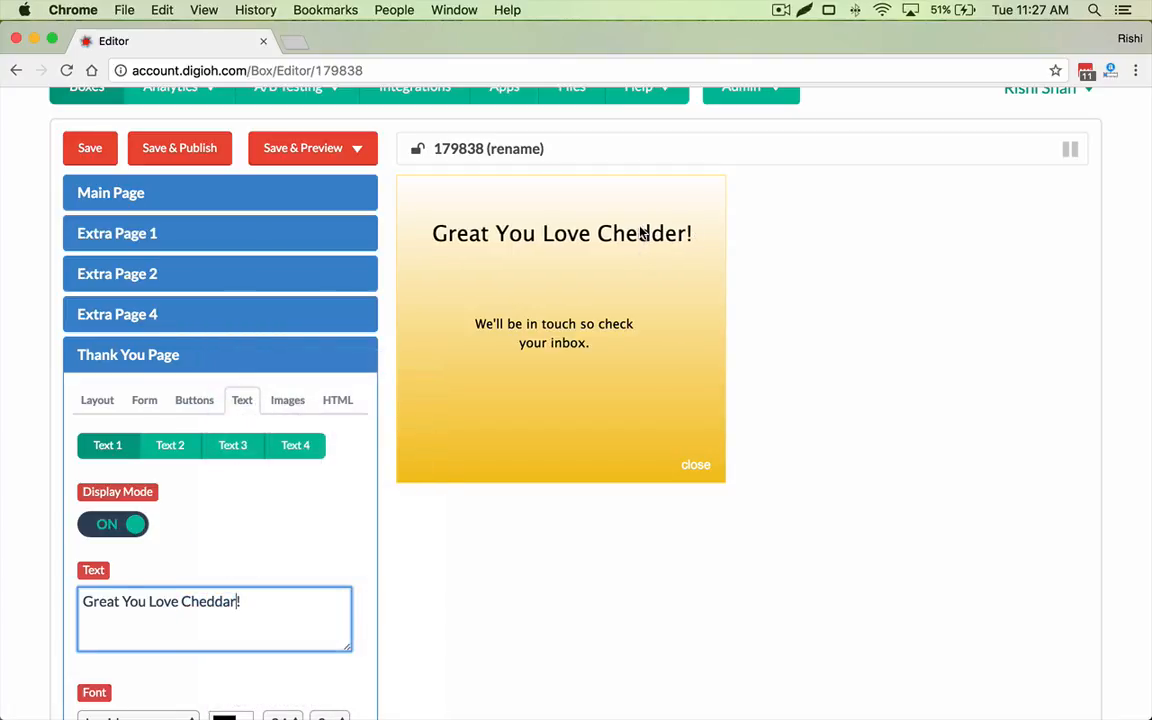
Turn off the display of the inbox message and the close button on the Thank You Page.
{"action": "left_click", "coordinate": [530, 337]}
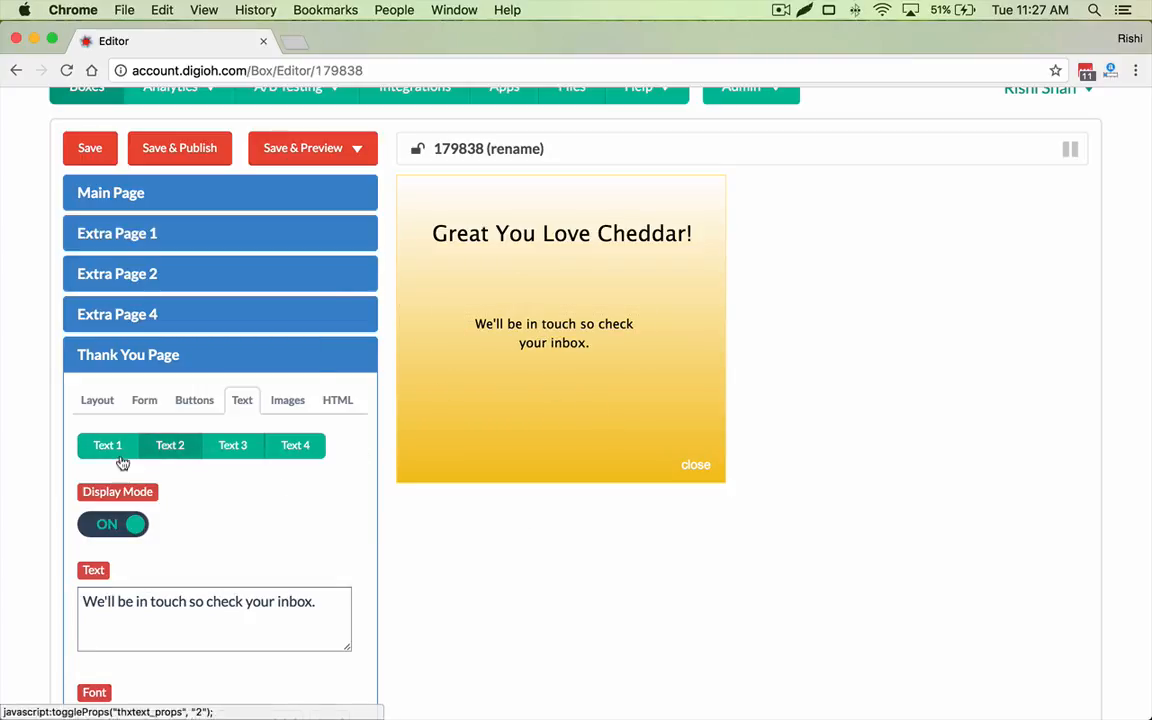
{"action": "left_click", "coordinate": [121, 531]}
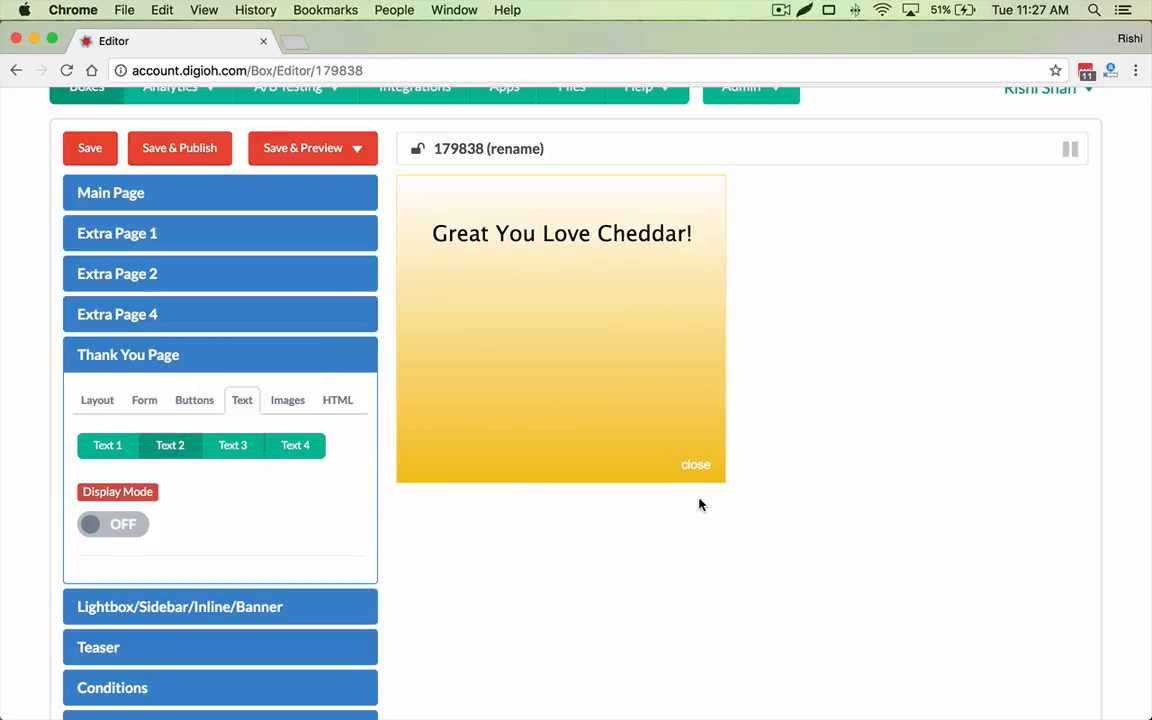
{"action": "left_click", "coordinate": [693, 465]}
{"action": "left_click", "coordinate": [123, 528]}
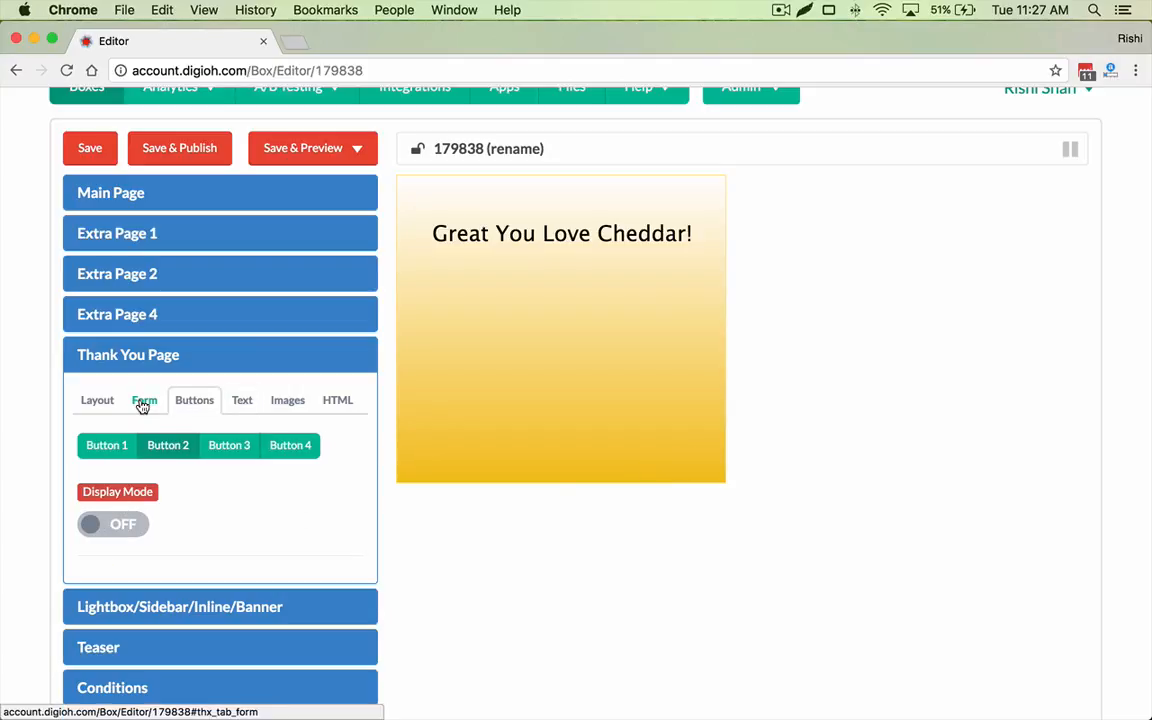
Turn on the name and email form on the Thank You Page and place it below the headline.
{"action": "left_click", "coordinate": [144, 400]}
{"action": "left_click", "coordinate": [115, 493]}
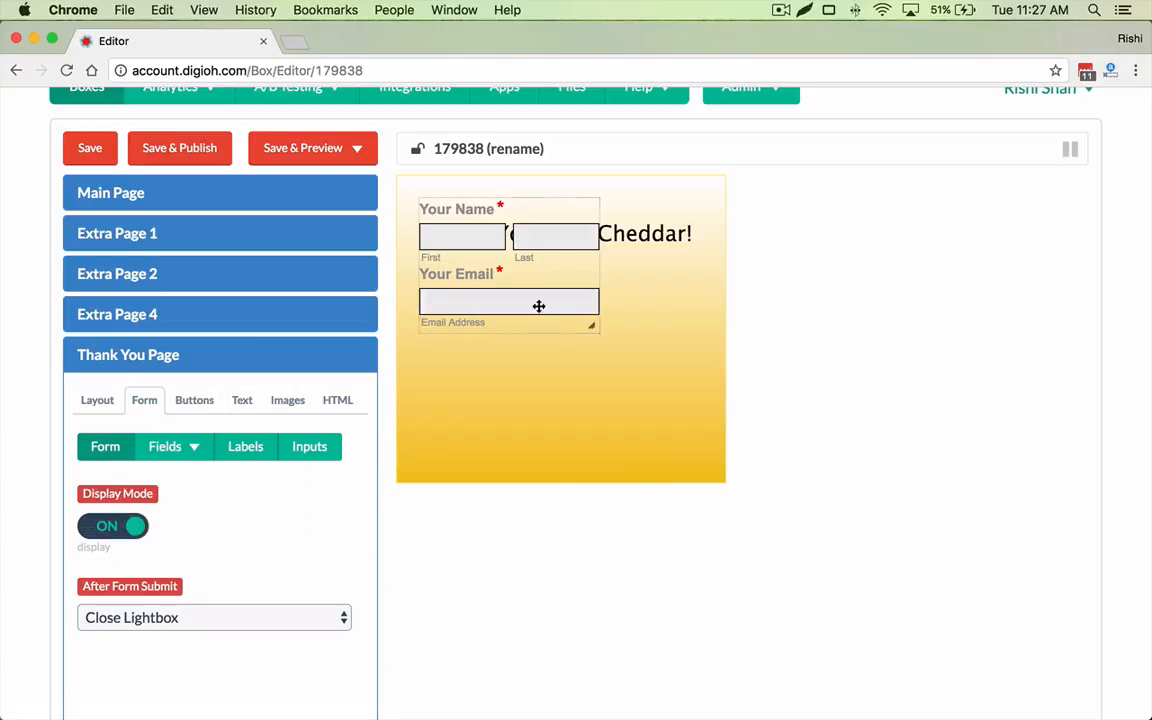
Extend the Thank You Page headline to read "Great You Love Cheddar! Enter Info Below for your Cheddar Guide!".
{"action": "left_click", "coordinate": [589, 258]}
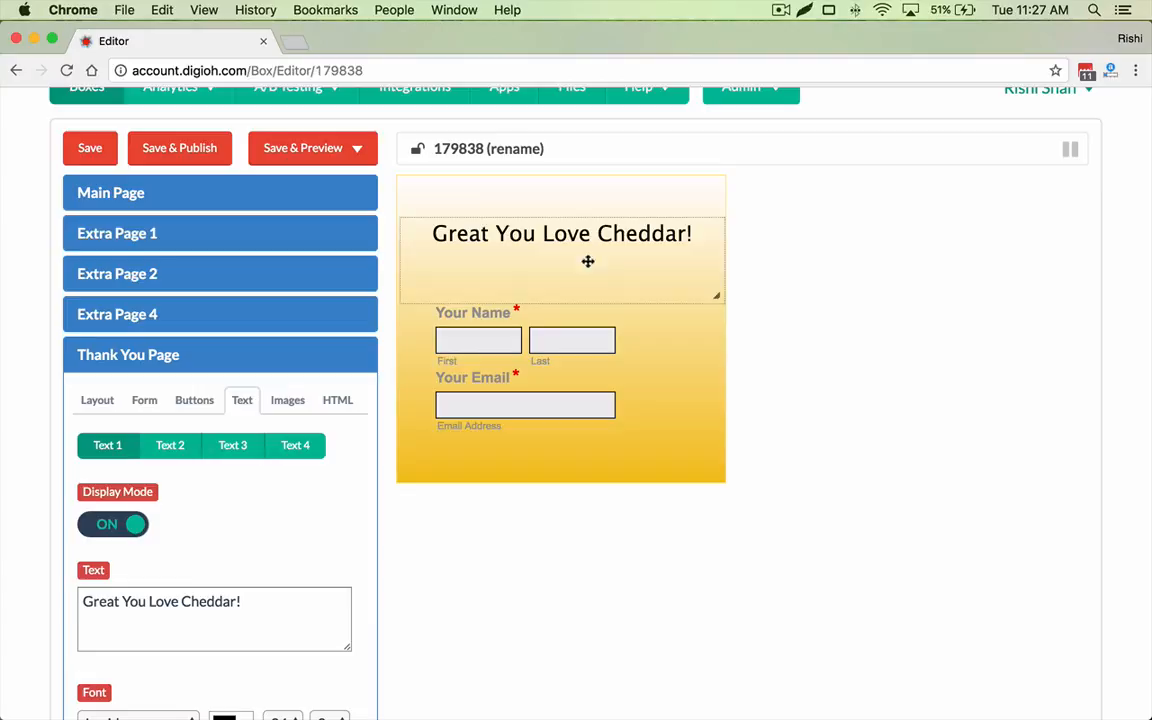
{"action": "left_click", "coordinate": [259, 607]}
{"action": "type", "text": "Enter Inf"}
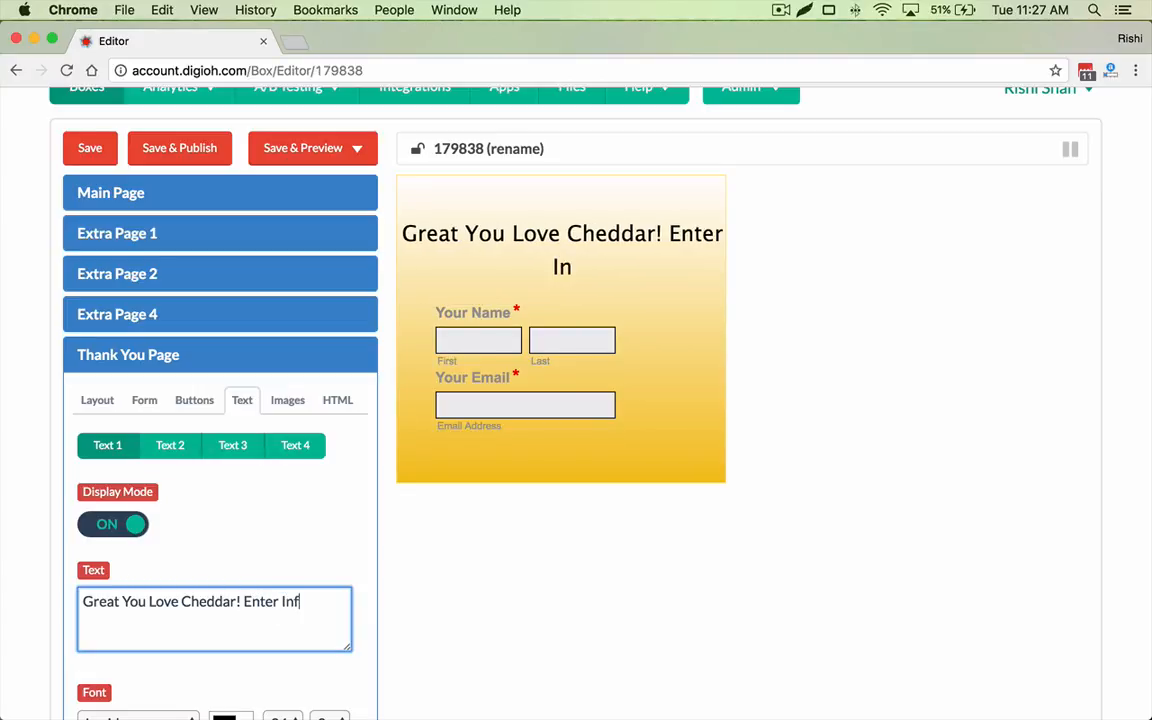
{"action": "type", "text": "o Below if you l"}
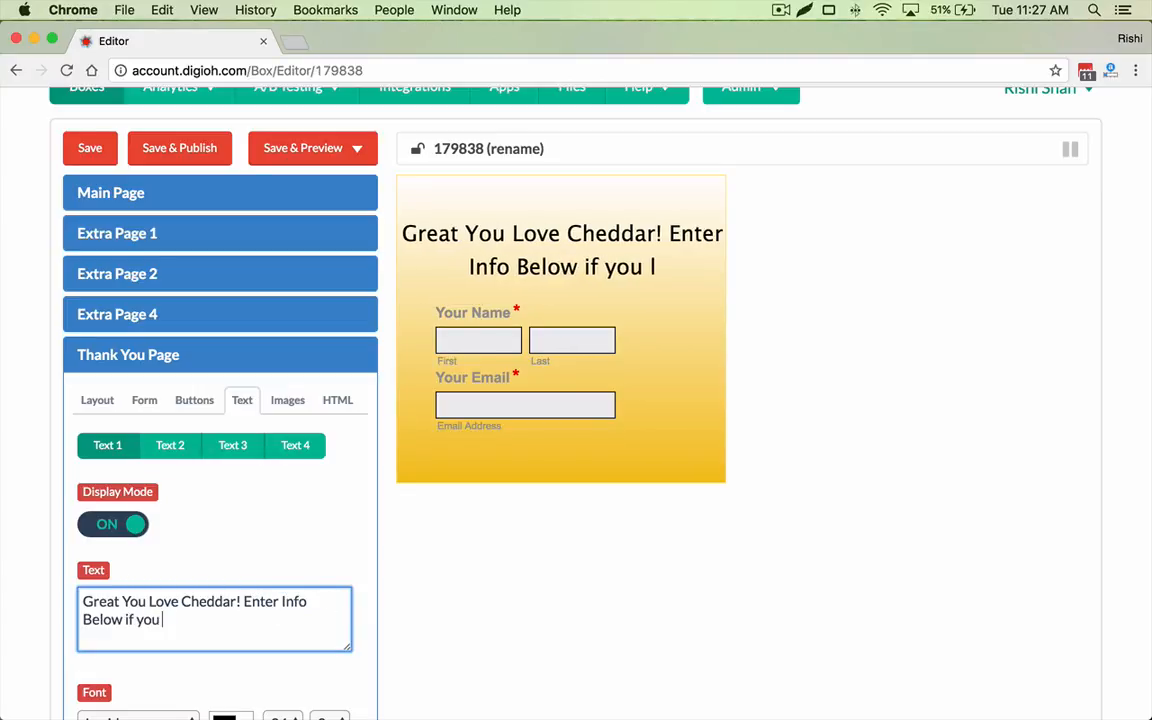
{"action": "key", "text": "BackSpace"}
{"action": "key", "text": "BackSpace"}
{"action": "key", "text": "BackSpace"}
{"action": "key", "text": "BackSpace"}
{"action": "key", "text": "BackSpace"}
{"action": "key", "text": "BackSpace"}
{"action": "key", "text": "BackSpace"}
{"action": "key", "text": "BackSpace"}
{"action": "type", "text": "for you"}
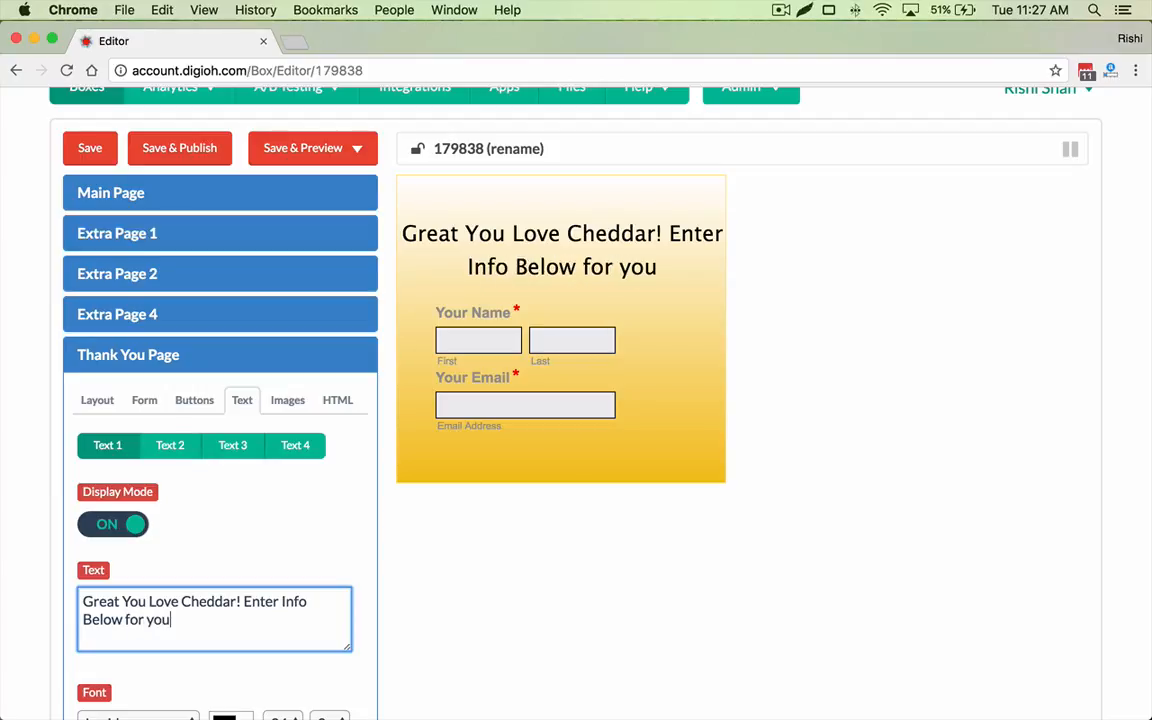
{"action": "type", "text": "r Cheddar Guide!"}
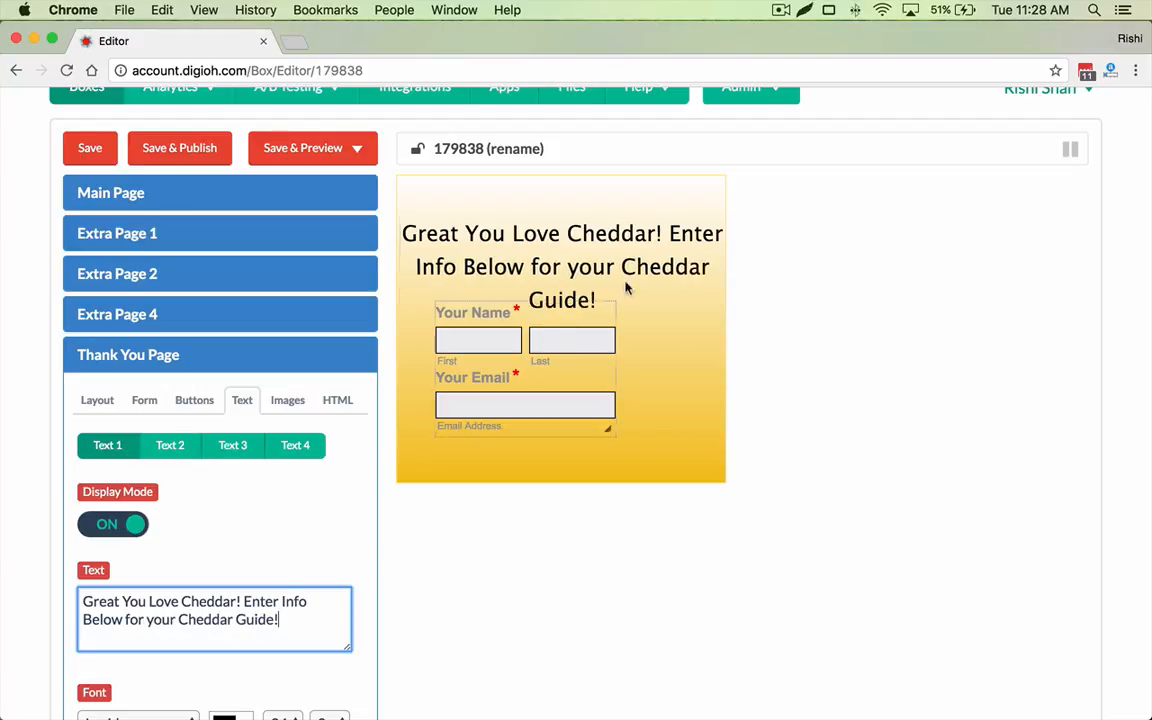
Resize and raise the Thank You Page headline to fit three lines, and center the form beneath it.
{"action": "left_click_drag", "start_coordinate": [716, 297], "coordinate": [644, 286]}
{"action": "left_click_drag", "start_coordinate": [563, 247], "coordinate": [569, 213]}
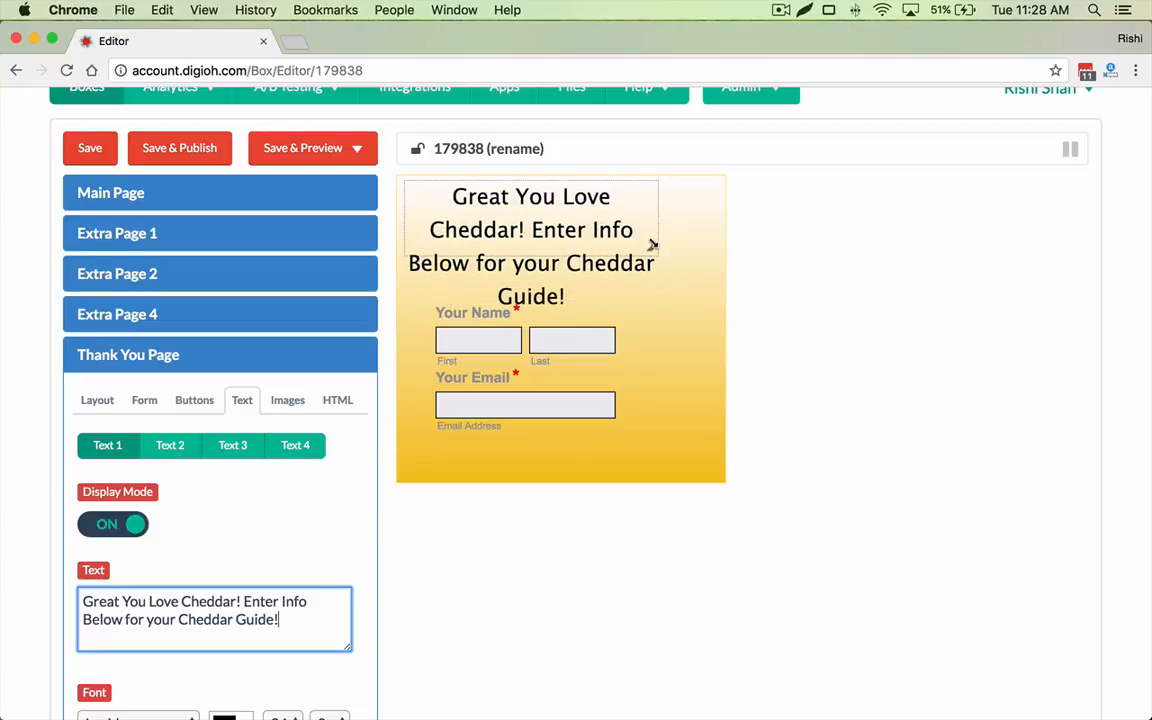
{"action": "left_click_drag", "start_coordinate": [652, 244], "coordinate": [674, 247]}
{"action": "left_click_drag", "start_coordinate": [532, 380], "coordinate": [596, 381]}
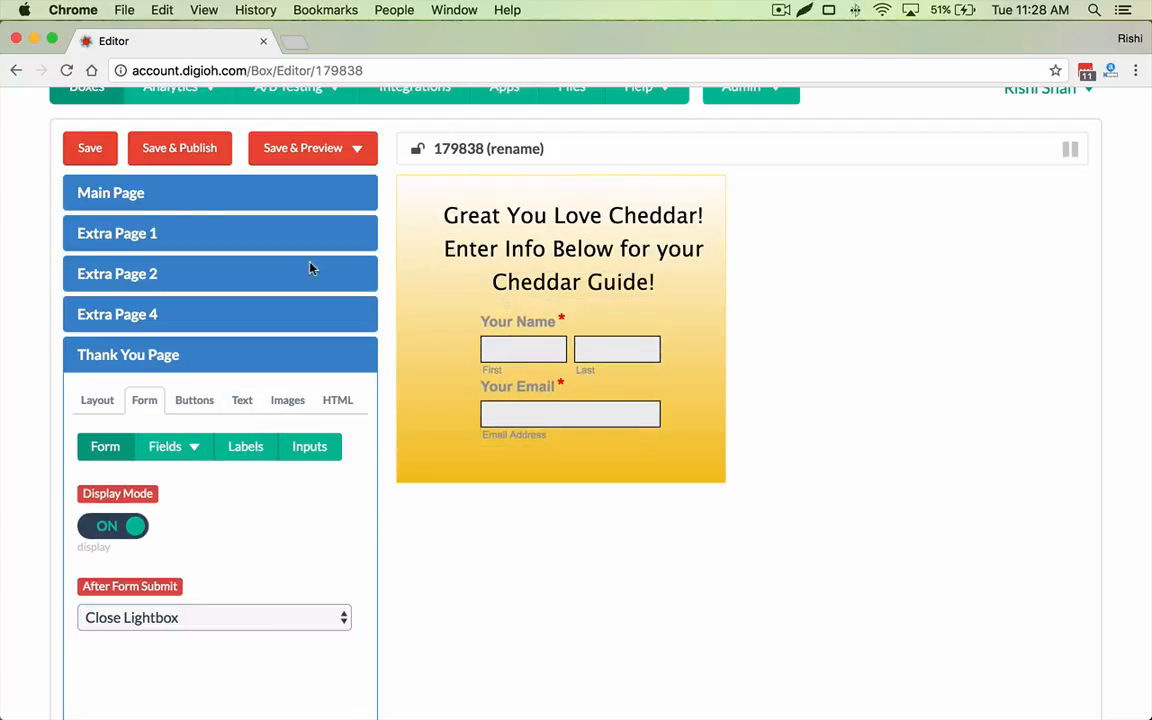
Set the click action of the Main Page's No button to Close Lightbox.
{"action": "left_click", "coordinate": [210, 237]}
{"action": "scroll", "coordinate": [211, 360], "scroll_direction": "down", "scroll_amount": 1}
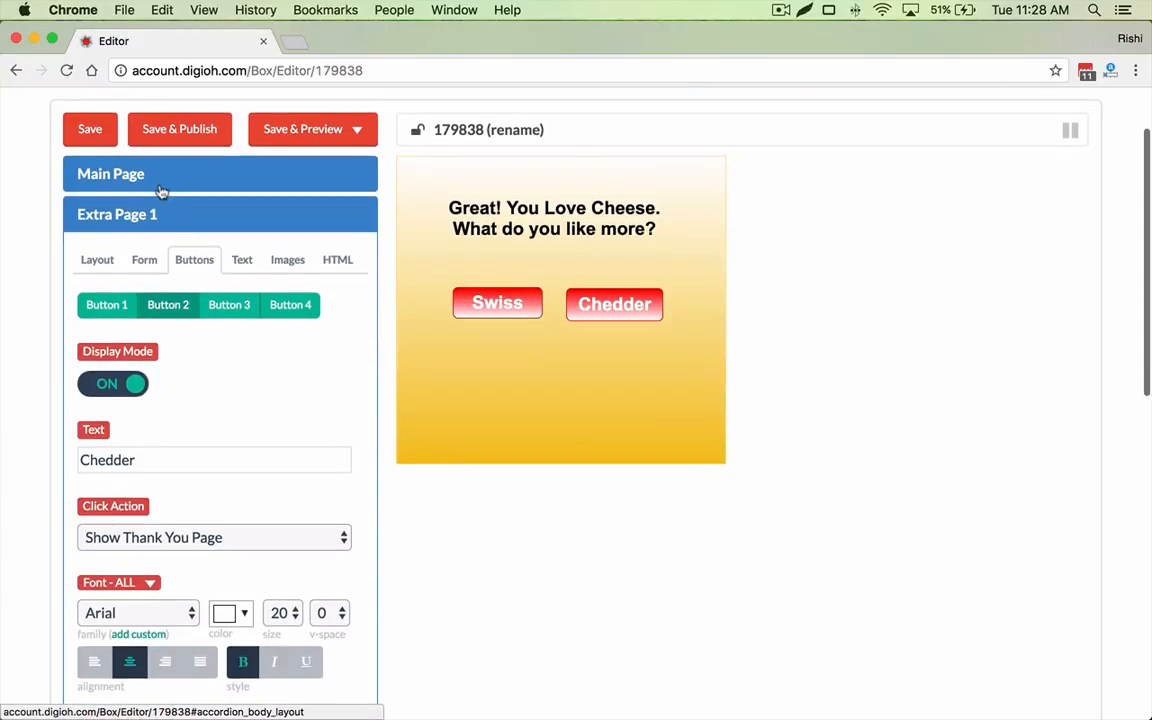
{"action": "left_click", "coordinate": [157, 180]}
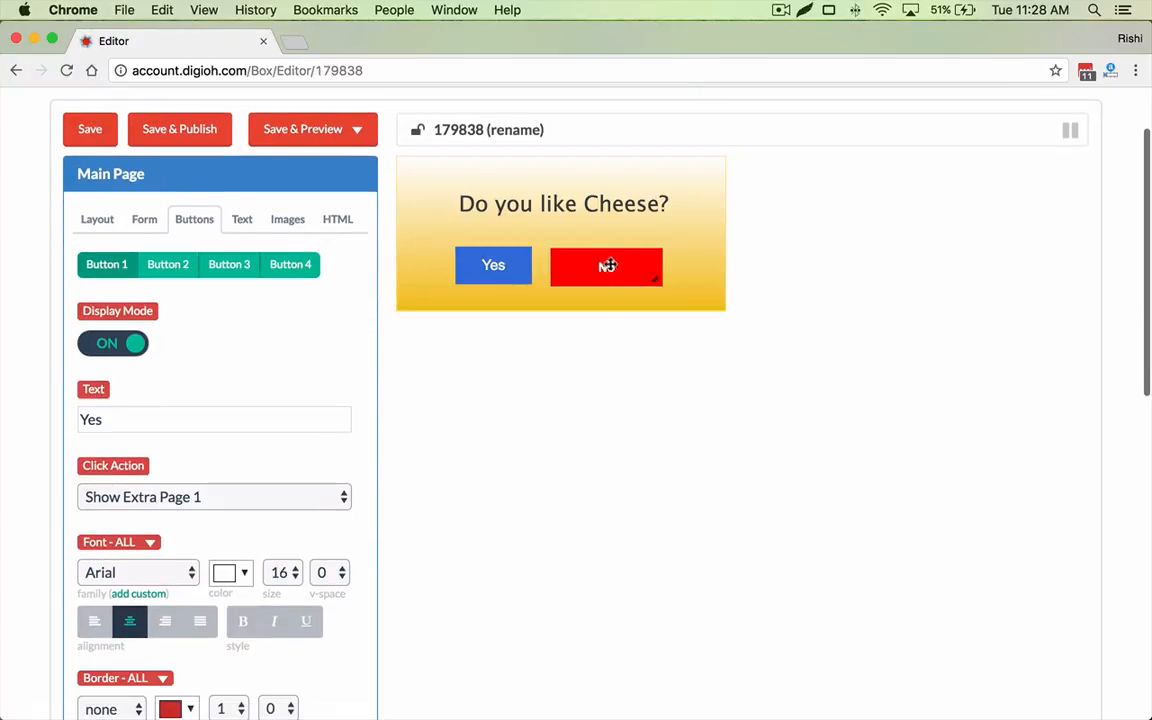
{"action": "left_click", "coordinate": [607, 267]}
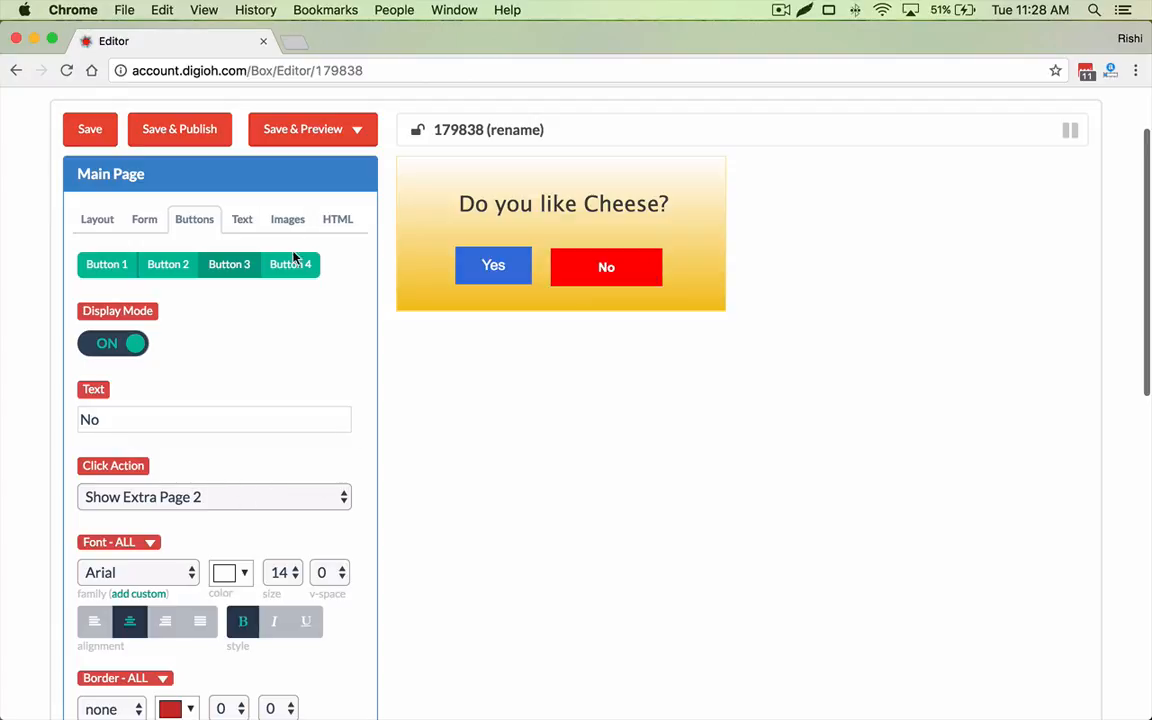
{"action": "scroll", "coordinate": [314, 494], "scroll_direction": "down", "scroll_amount": 1}
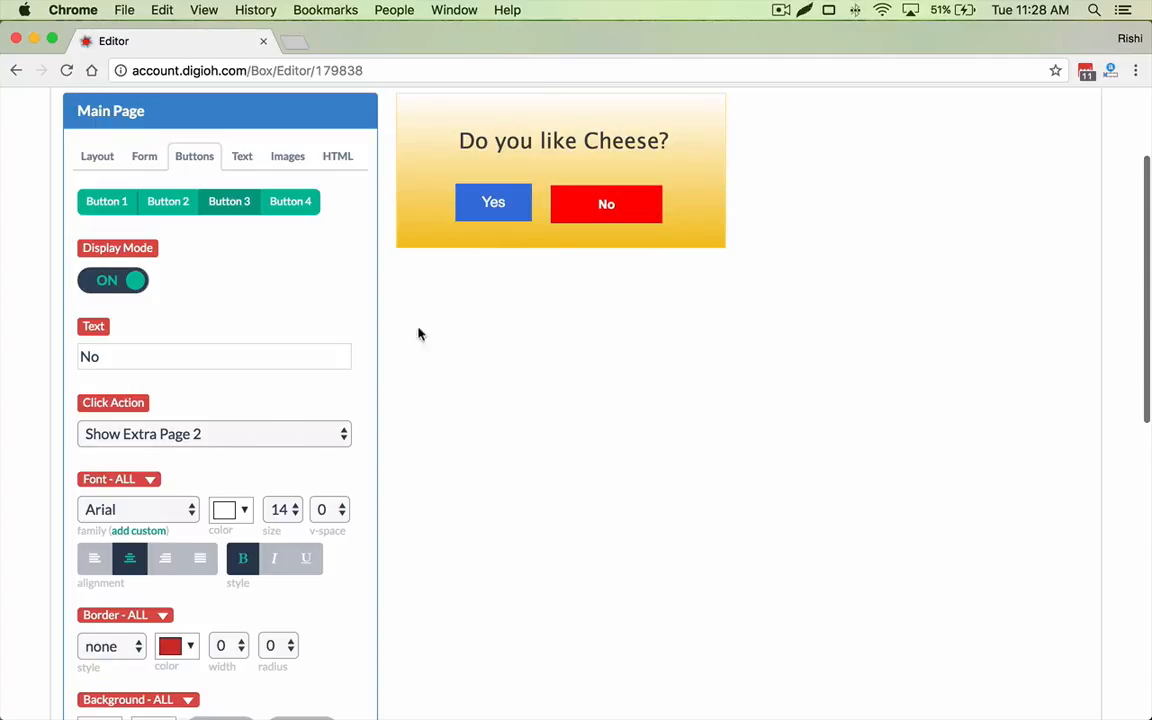
{"action": "left_click", "coordinate": [232, 433]}
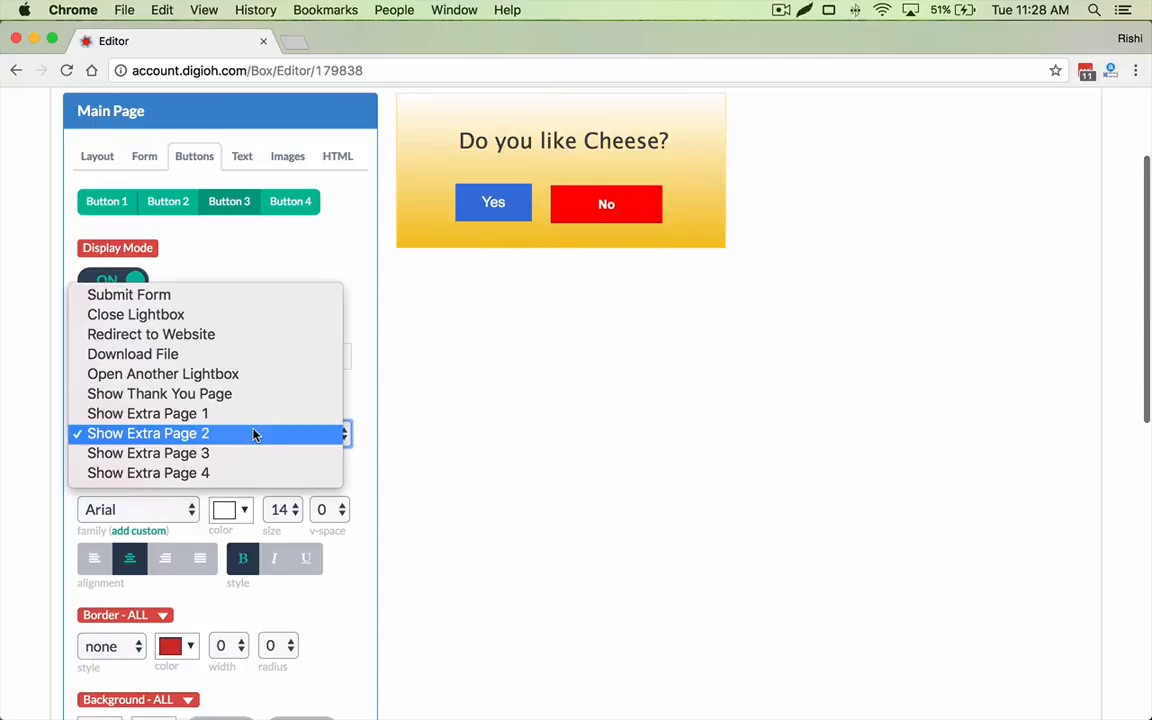
{"action": "left_click", "coordinate": [211, 322]}
{"action": "scroll", "coordinate": [530, 445], "scroll_direction": "up", "scroll_amount": 1}
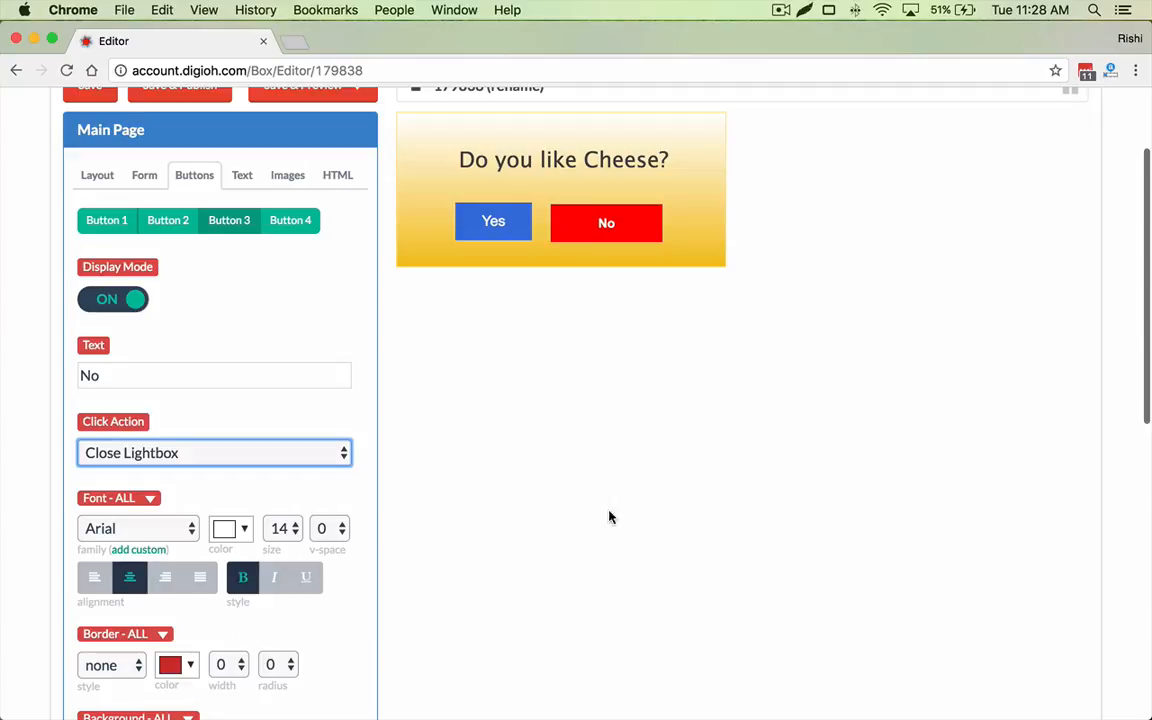
{"action": "scroll", "coordinate": [525, 507], "scroll_direction": "up", "scroll_amount": 2}
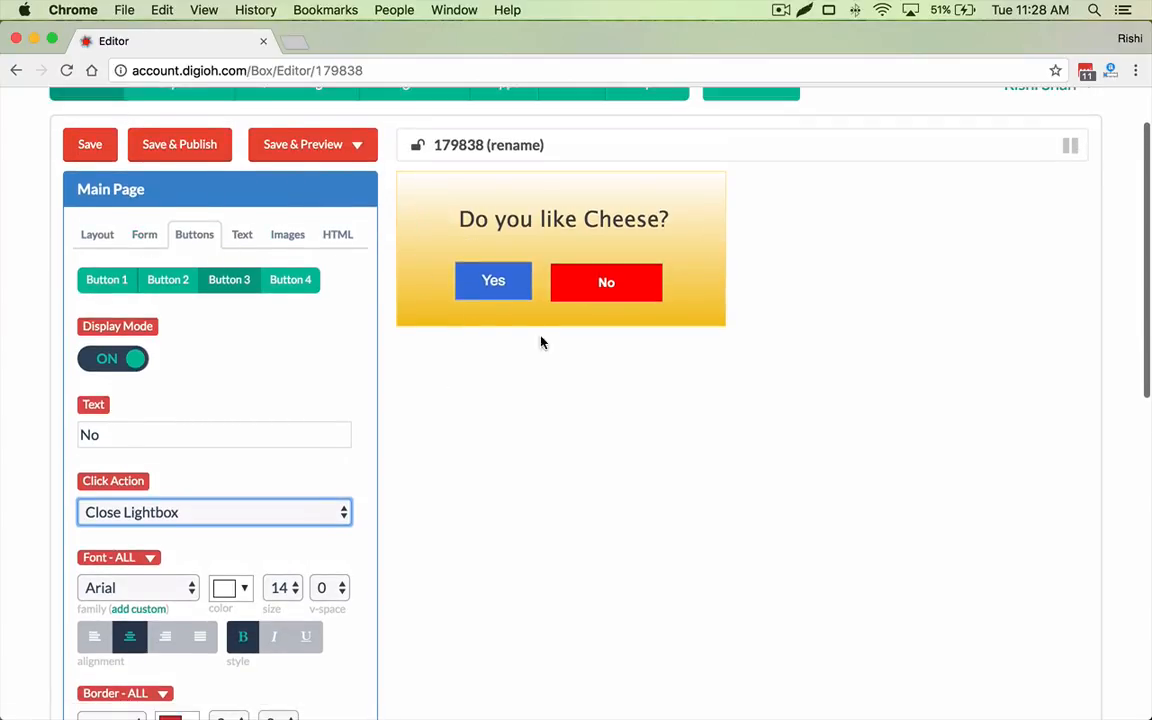
Review the box's list of pages and the click actions available for the Main Page's No button.
{"action": "scroll", "coordinate": [540, 343], "scroll_direction": "down", "scroll_amount": 10}
{"action": "scroll", "coordinate": [183, 345], "scroll_direction": "up", "scroll_amount": 3}
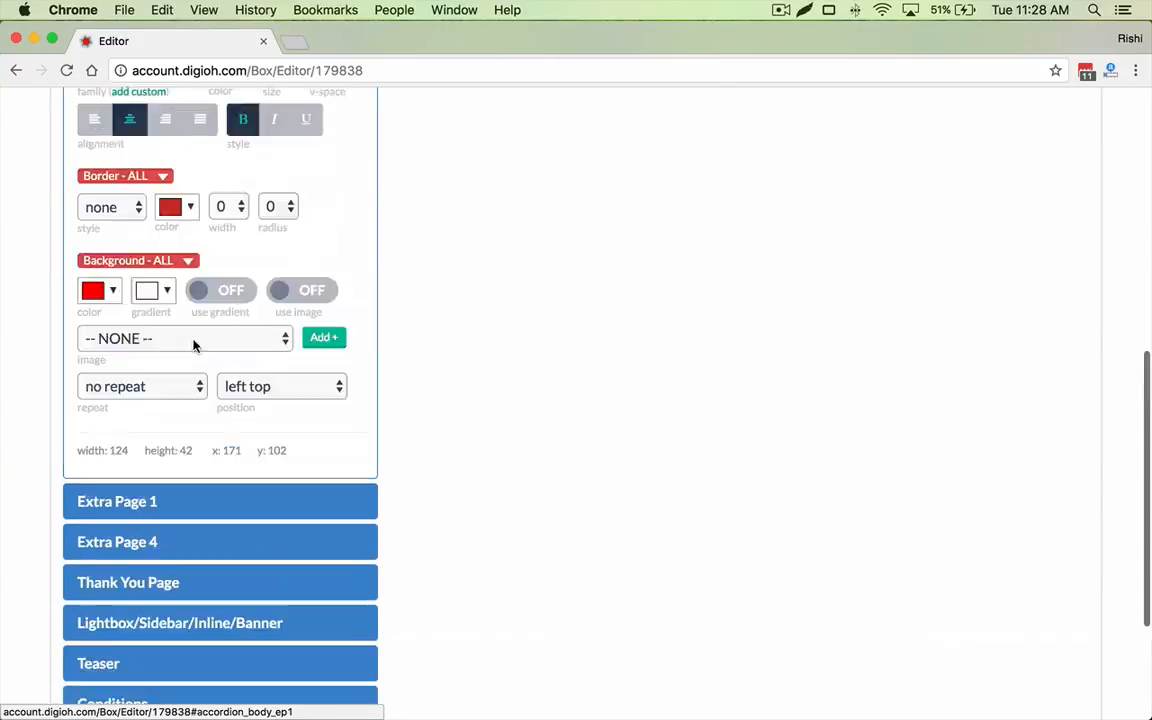
{"action": "scroll", "coordinate": [193, 345], "scroll_direction": "up", "scroll_amount": 5}
{"action": "scroll", "coordinate": [226, 519], "scroll_direction": "down", "scroll_amount": 10}
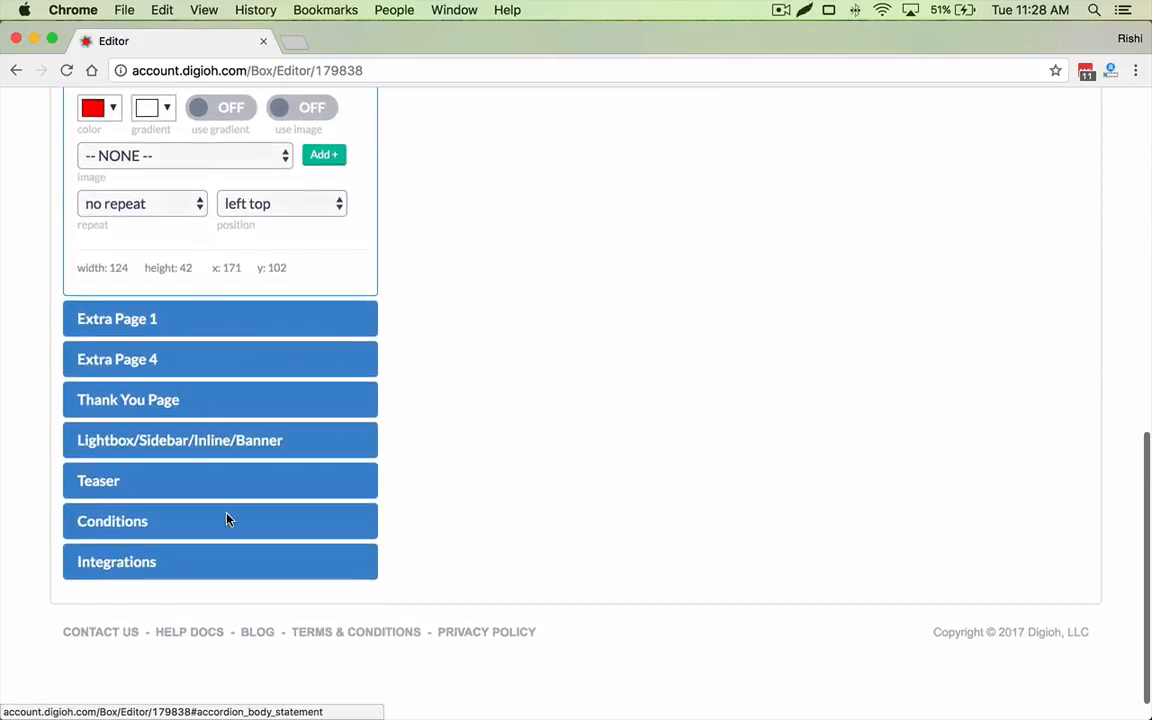
{"action": "scroll", "coordinate": [226, 519], "scroll_direction": "up", "scroll_amount": 10}
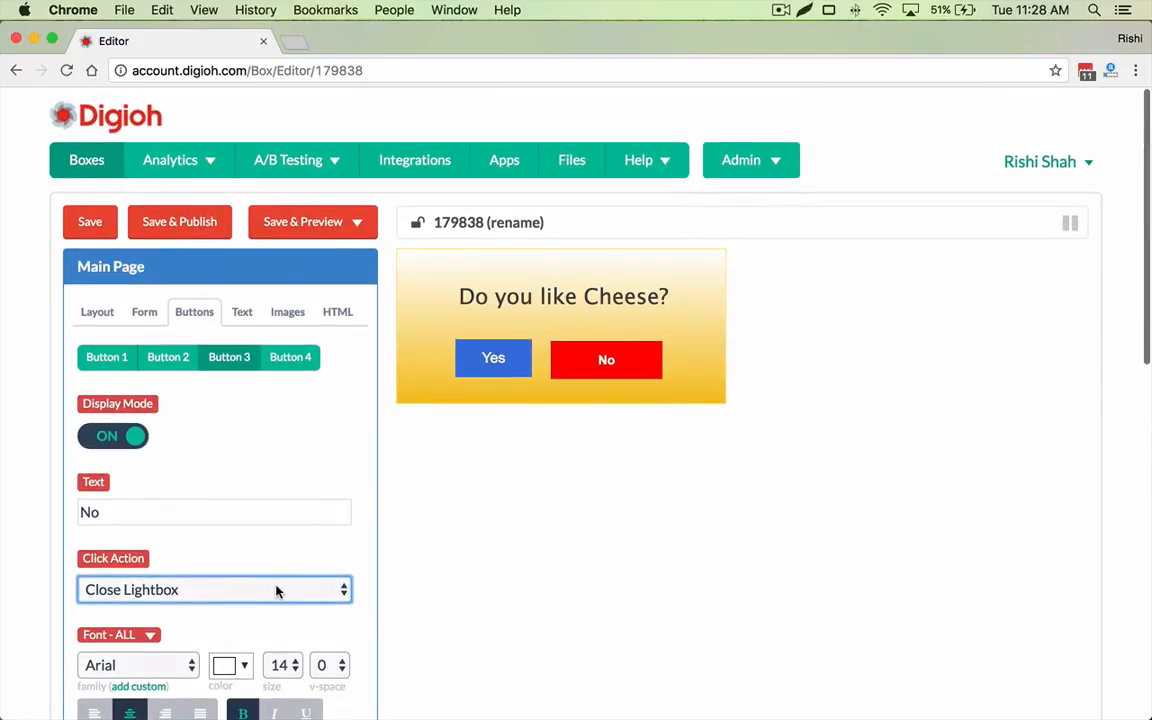
{"action": "left_click", "coordinate": [278, 592]}
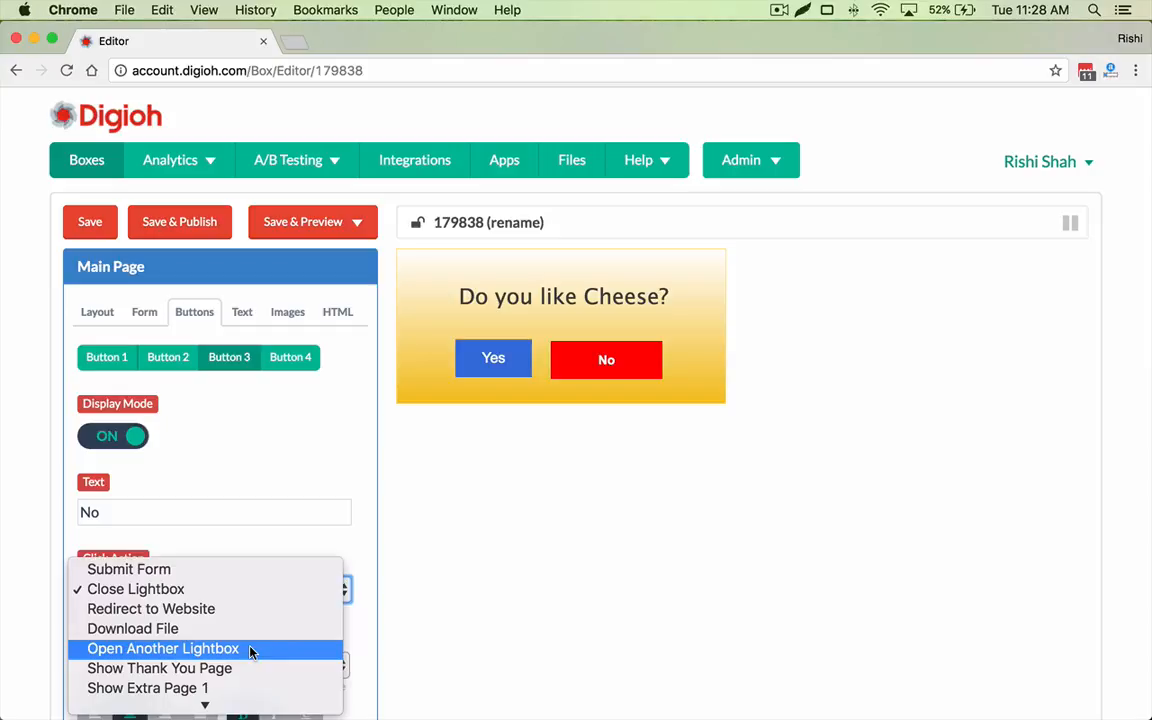
{"action": "left_click", "coordinate": [479, 612]}
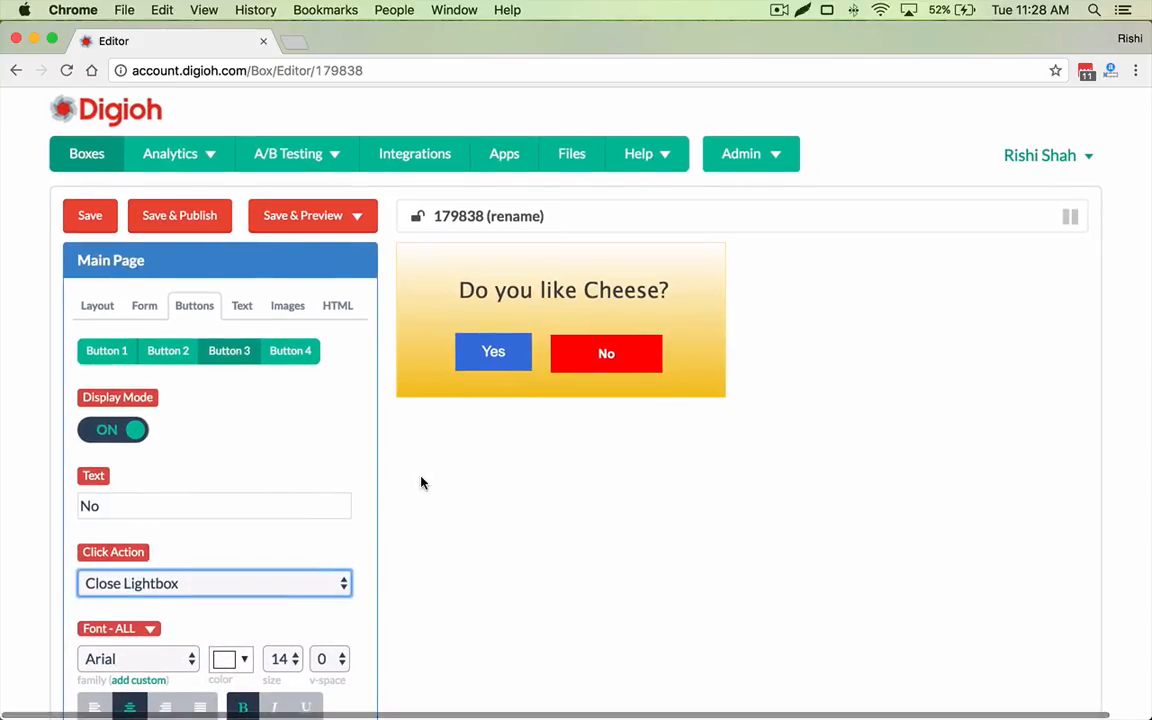
Check the Yes button's click action on the Main Page and the Extra Page 1 design.
{"action": "scroll", "coordinate": [419, 481], "scroll_direction": "down", "scroll_amount": 5}
{"action": "scroll", "coordinate": [419, 481], "scroll_direction": "up", "scroll_amount": 5}
{"action": "left_click", "coordinate": [493, 364]}
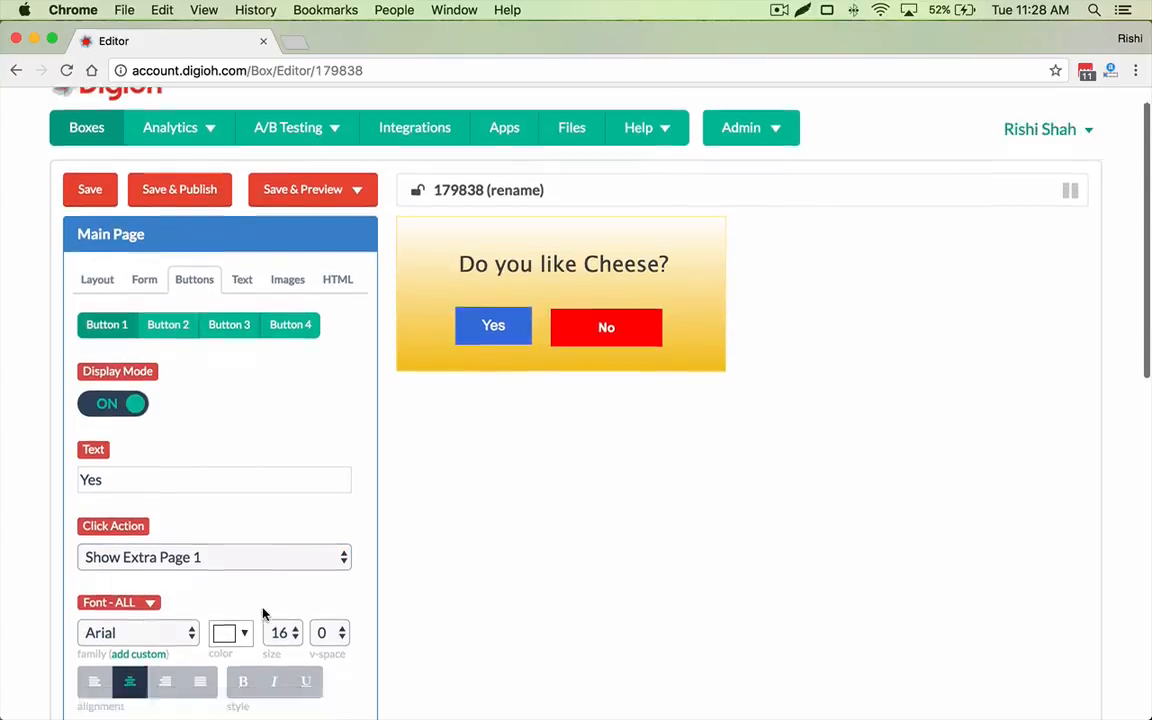
{"action": "scroll", "coordinate": [262, 614], "scroll_direction": "down", "scroll_amount": 5}
{"action": "left_click", "coordinate": [151, 560]}
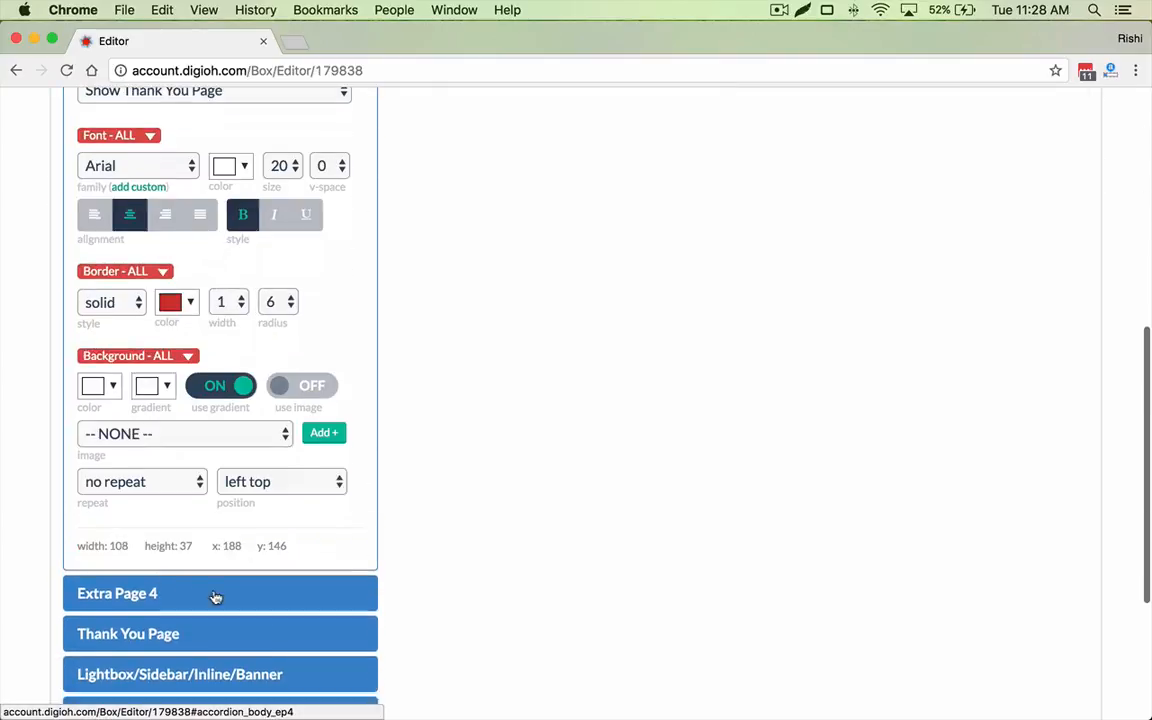
{"action": "scroll", "coordinate": [216, 596], "scroll_direction": "up", "scroll_amount": 10}
{"action": "scroll", "coordinate": [257, 478], "scroll_direction": "down", "scroll_amount": 1}
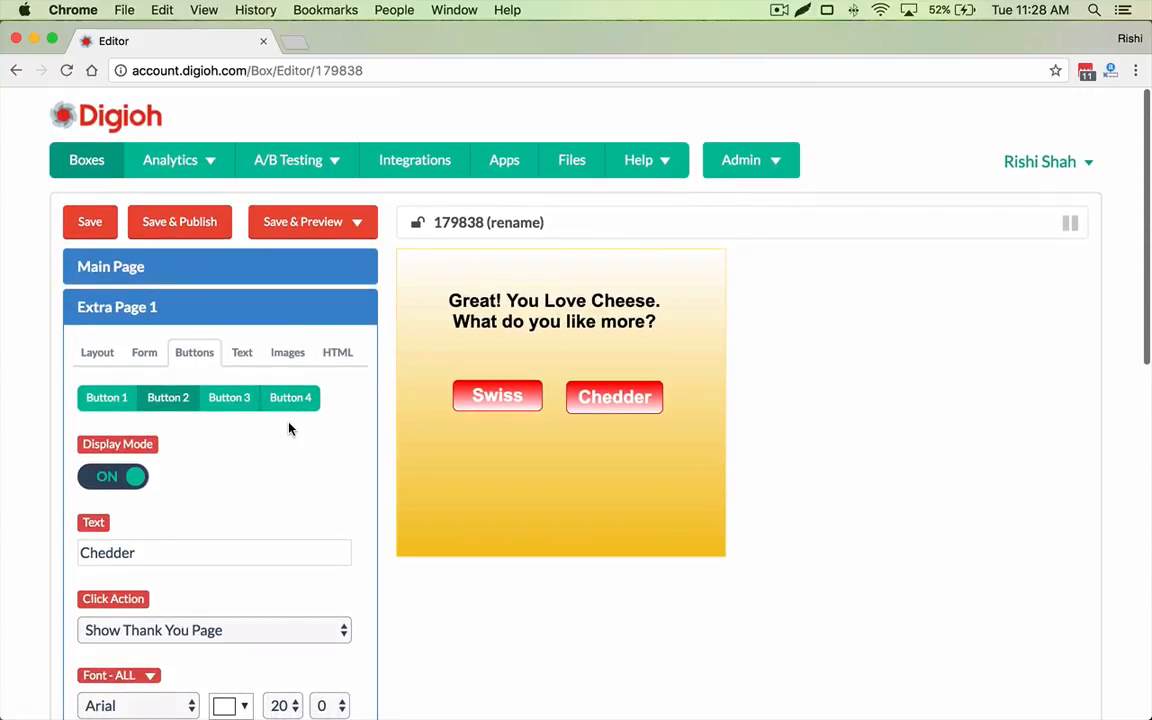
Look over the Main Page again and examine the Chedder button's settings on Extra Page 1.
{"action": "left_click", "coordinate": [219, 276]}
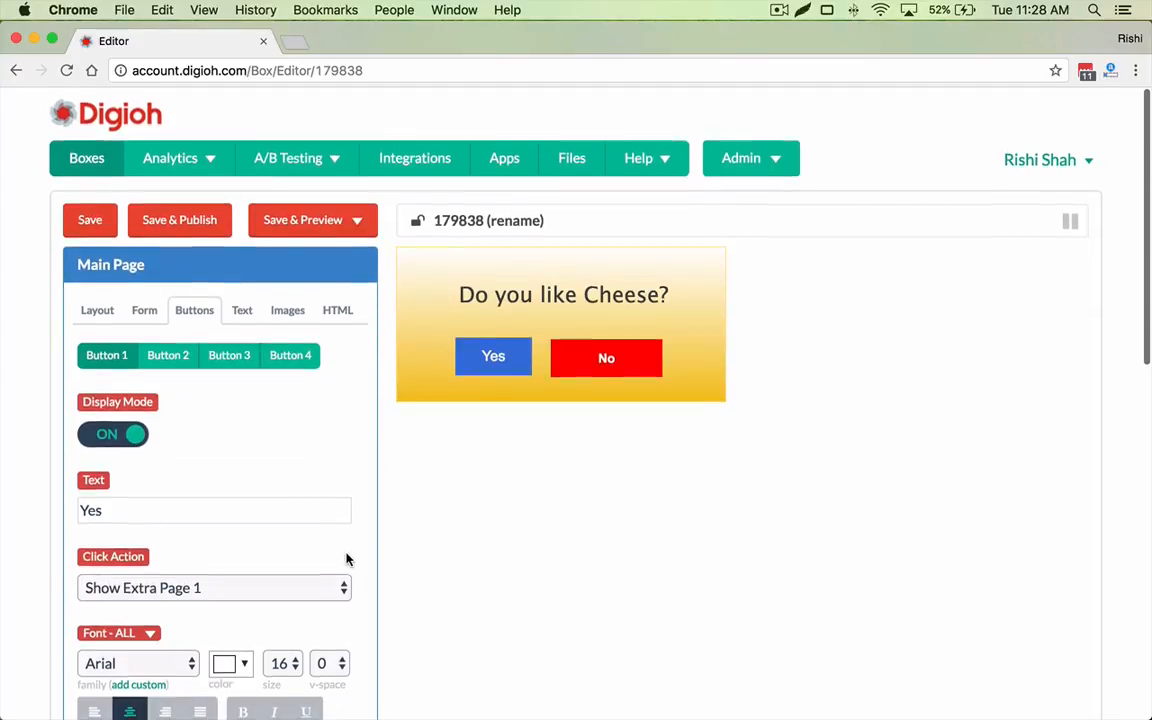
{"action": "scroll", "coordinate": [330, 510], "scroll_direction": "down", "scroll_amount": 10}
{"action": "left_click", "coordinate": [176, 338]}
{"action": "scroll", "coordinate": [553, 319], "scroll_direction": "up", "scroll_amount": 7}
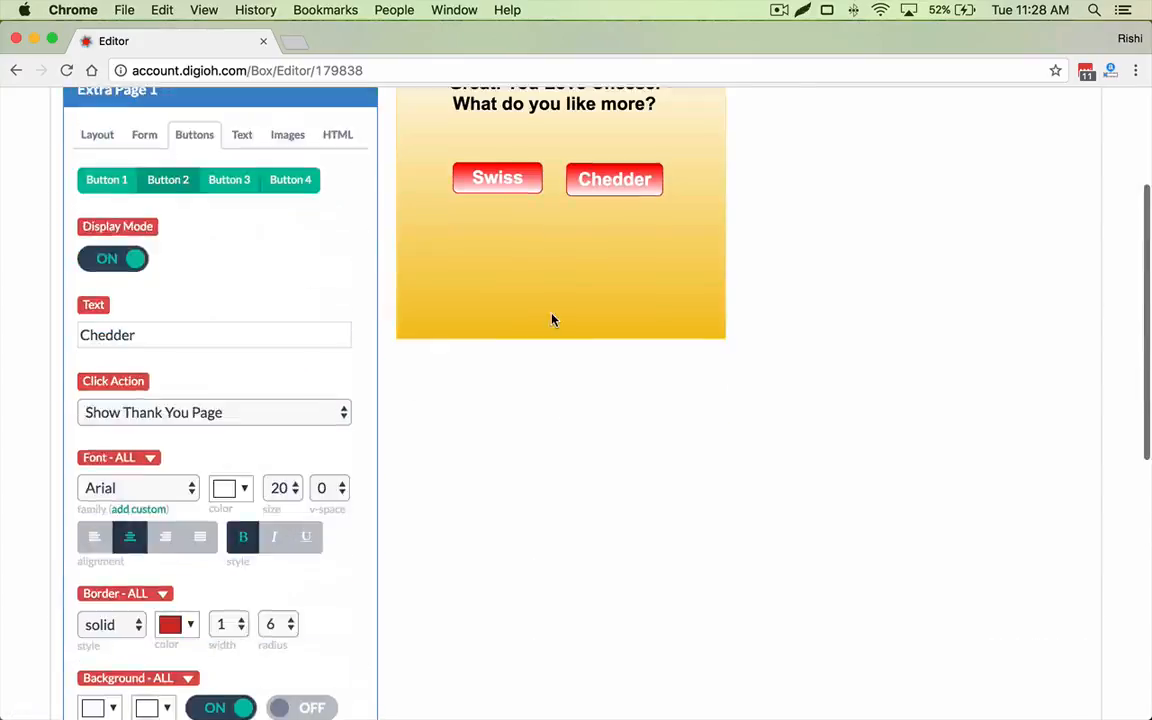
{"action": "scroll", "coordinate": [508, 548], "scroll_direction": "down", "scroll_amount": 3}
{"action": "scroll", "coordinate": [429, 419], "scroll_direction": "up", "scroll_amount": 4}
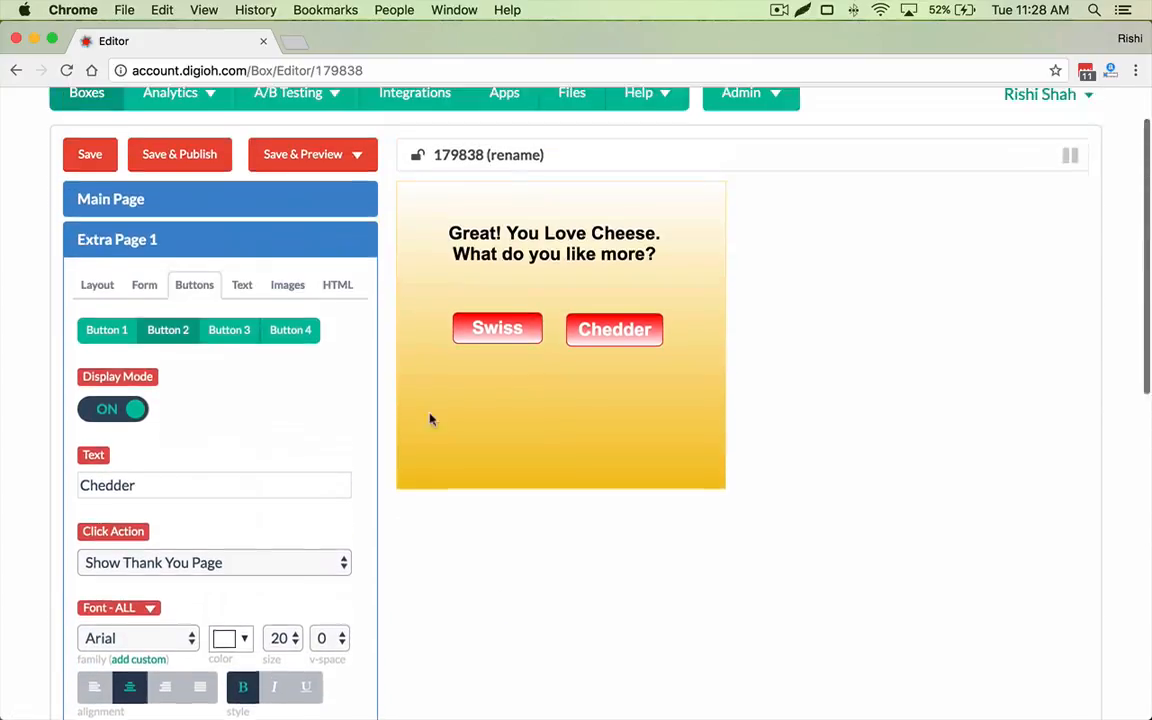
{"action": "scroll", "coordinate": [399, 599], "scroll_direction": "down", "scroll_amount": 8}
{"action": "scroll", "coordinate": [400, 600], "scroll_direction": "up", "scroll_amount": 5}
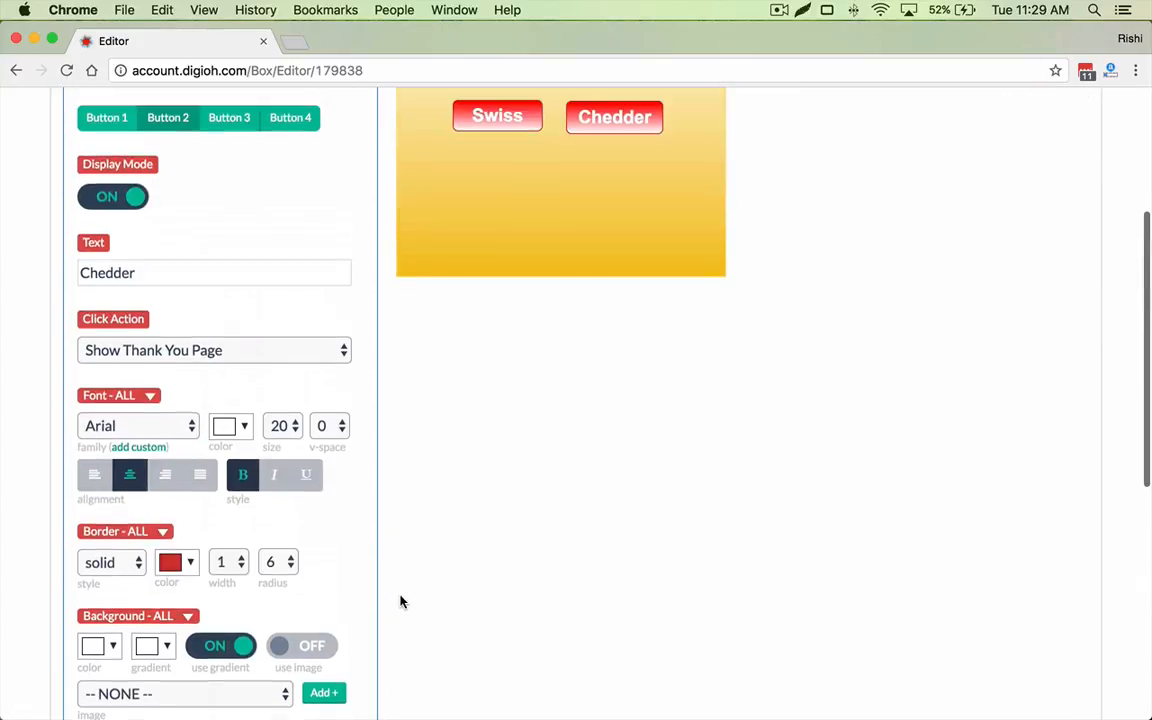
View the layout settings of Extra Page 1 and the pages its design settings can be copied from.
{"action": "left_click", "coordinate": [96, 158]}
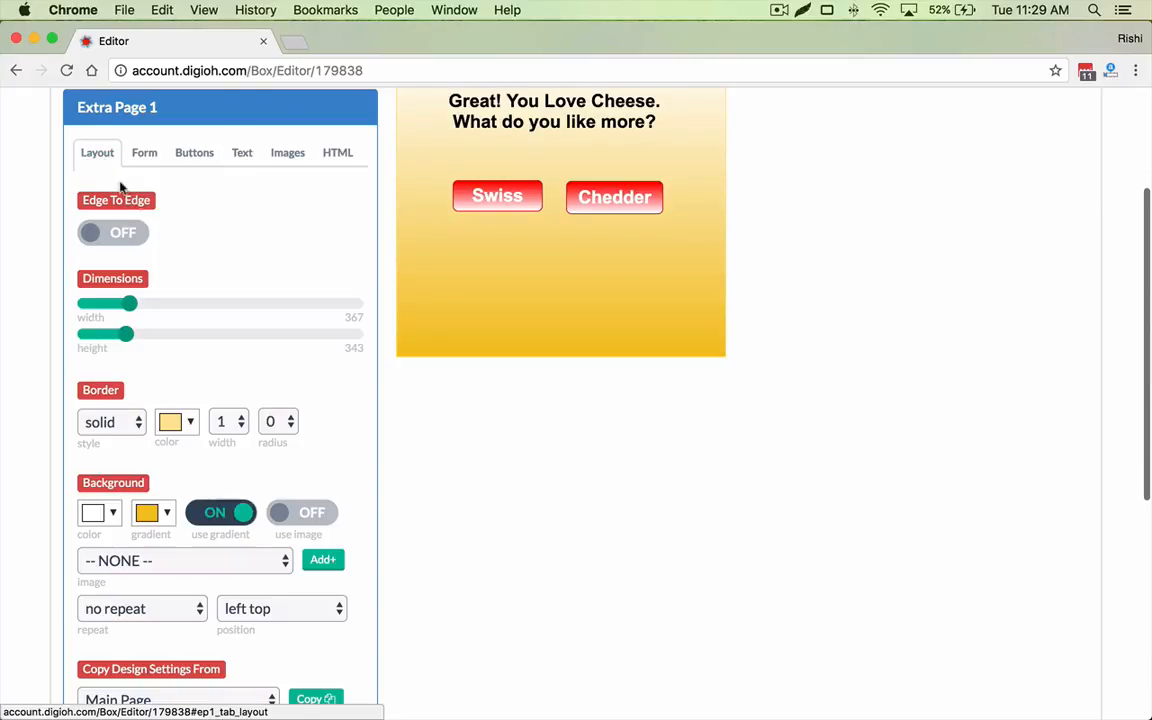
{"action": "scroll", "coordinate": [309, 458], "scroll_direction": "down", "scroll_amount": 5}
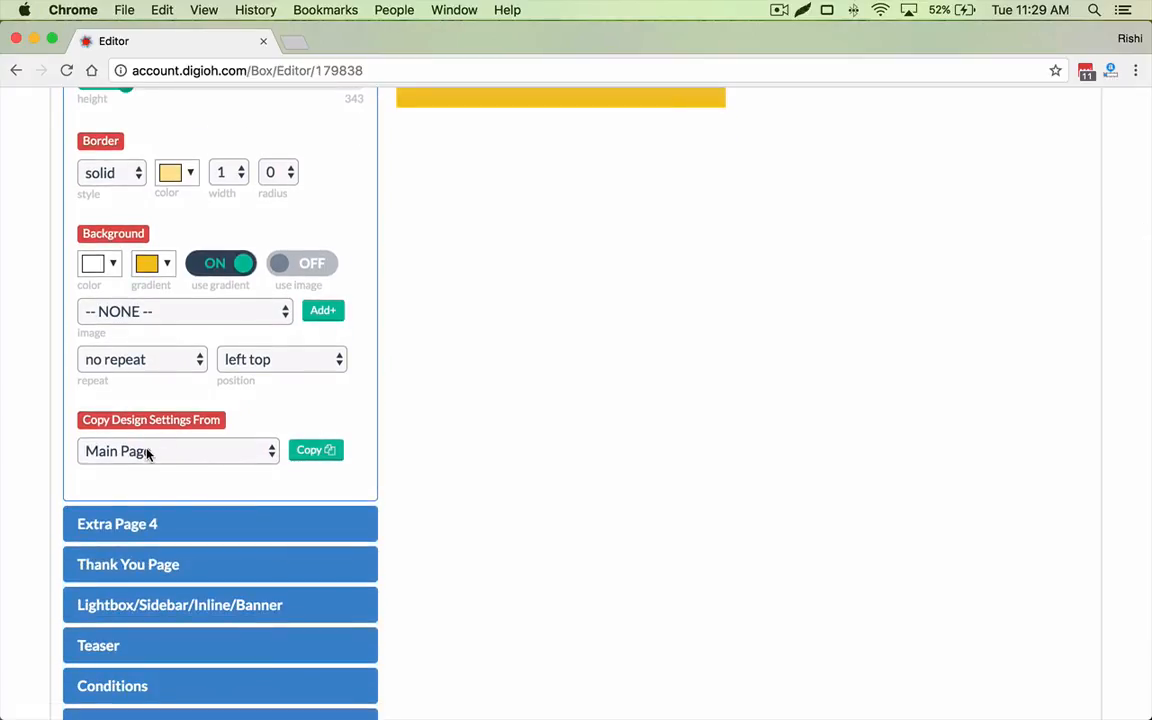
{"action": "left_click", "coordinate": [237, 459]}
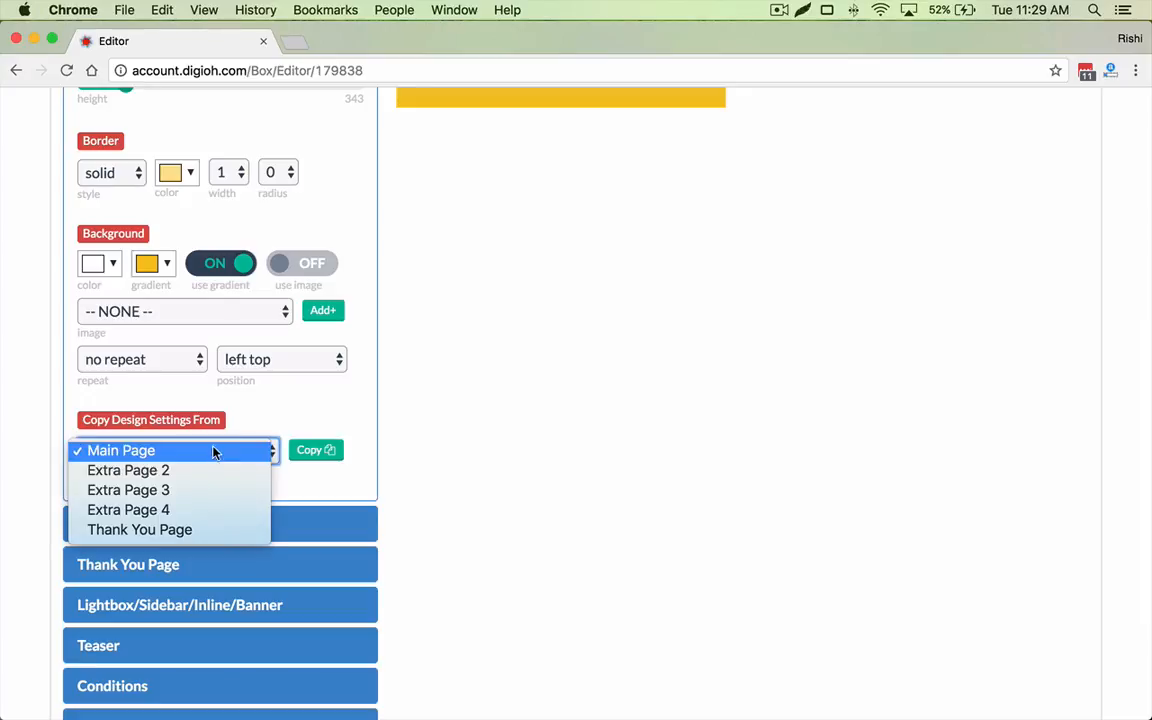
{"action": "left_click", "coordinate": [461, 417]}
{"action": "scroll", "coordinate": [461, 417], "scroll_direction": "up", "scroll_amount": 9}
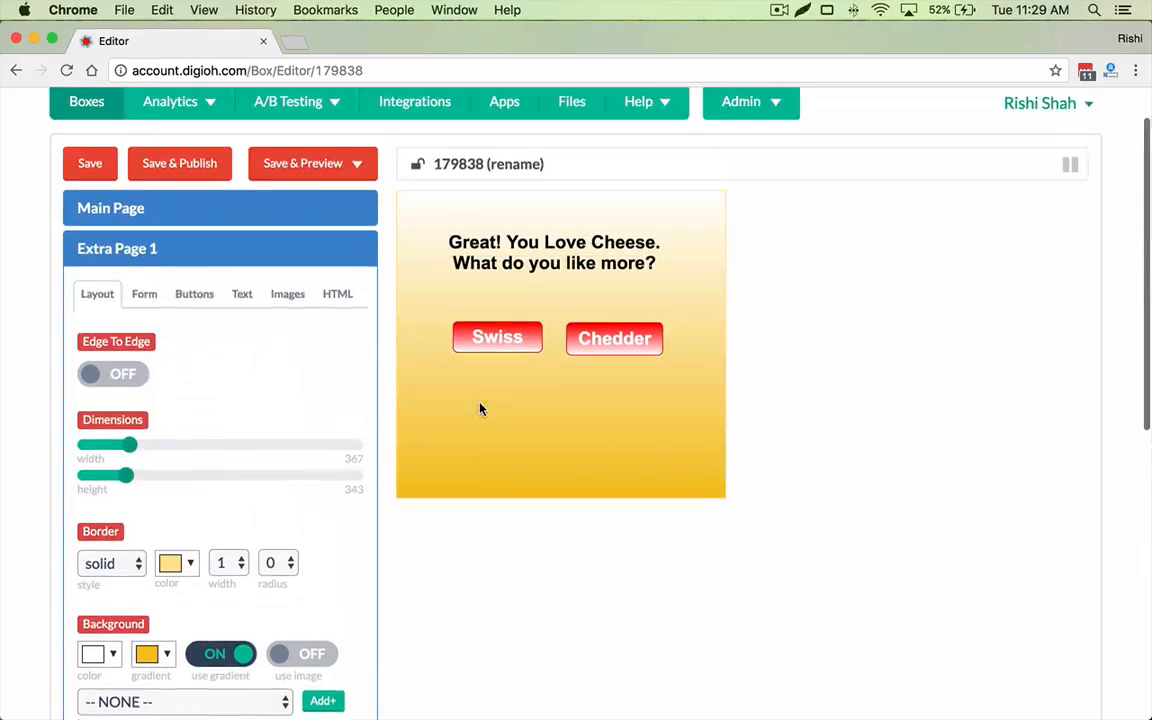